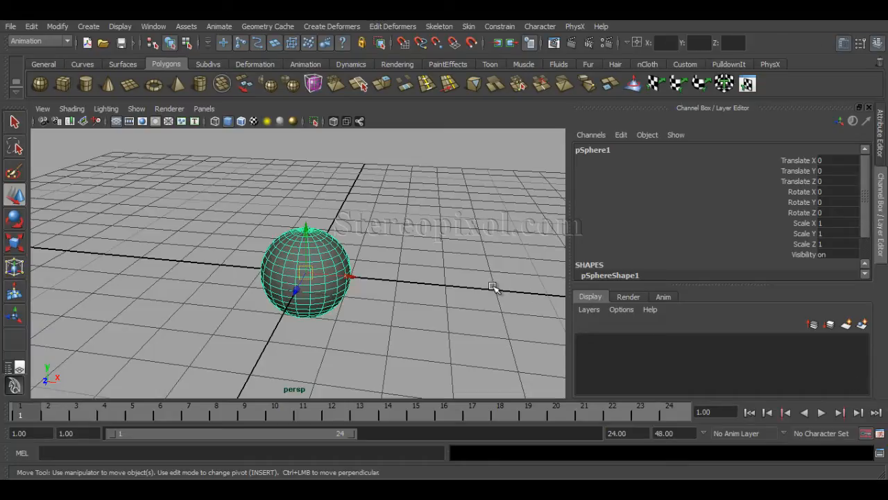
pyautogui.keyDown('alt'); pyautogui.moveTo(365, 309); pyautogui.dragTo(402, 317); pyautogui.keyUp('alt')
pyautogui.keyDown('alt'); pyautogui.moveTo(401, 318); pyautogui.dragTo(438, 320, button='right'); pyautogui.keyUp('alt')
pyautogui.keyDown('alt'); pyautogui.moveTo(438, 319); pyautogui.dragTo(458, 312); pyautogui.keyUp('alt')
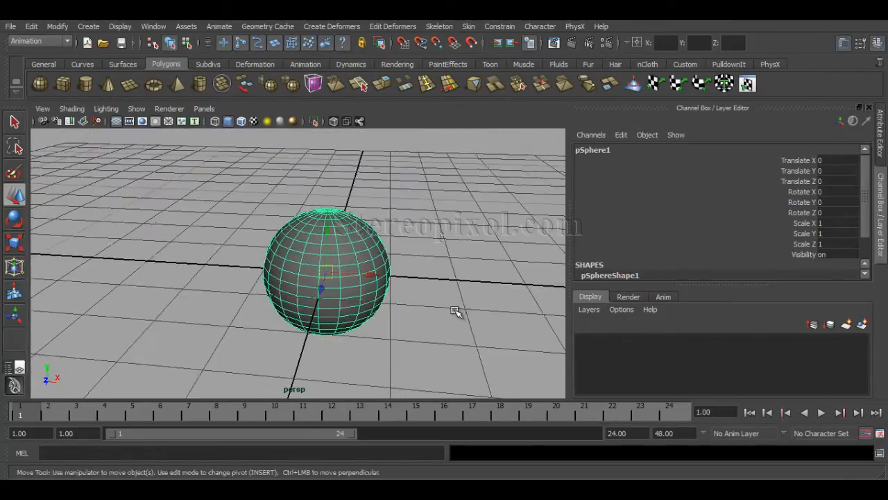
pyautogui.keyDown('alt'); pyautogui.moveTo(458, 312); pyautogui.dragTo(440, 314, button='middle'); pyautogui.keyUp('alt')
pyautogui.keyDown('alt'); pyautogui.moveTo(440, 313); pyautogui.dragTo(389, 326); pyautogui.keyUp('alt')
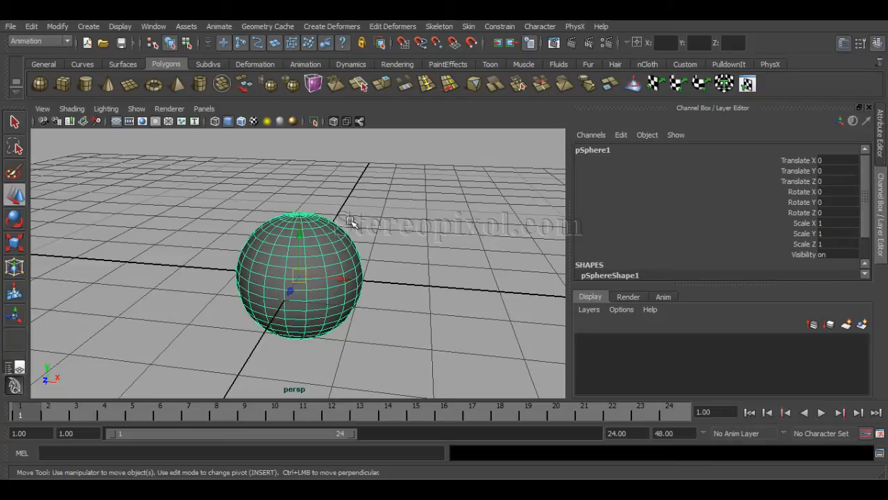
pyautogui.keyDown('alt'); pyautogui.moveTo(351, 222); pyautogui.dragTo(346, 244); pyautogui.keyUp('alt')
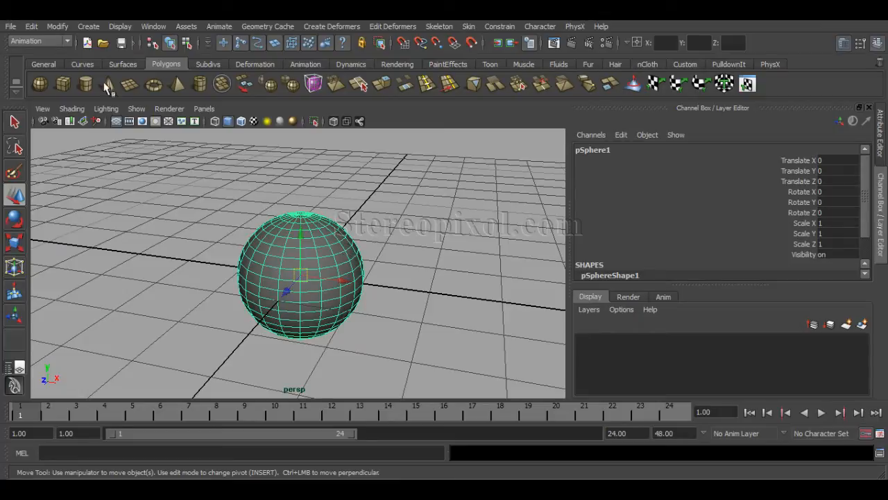
# Step: Switch to the Animation menu set, bring up the Lattice deformer's options and reset them to their defaults
pyautogui.click(54, 40)
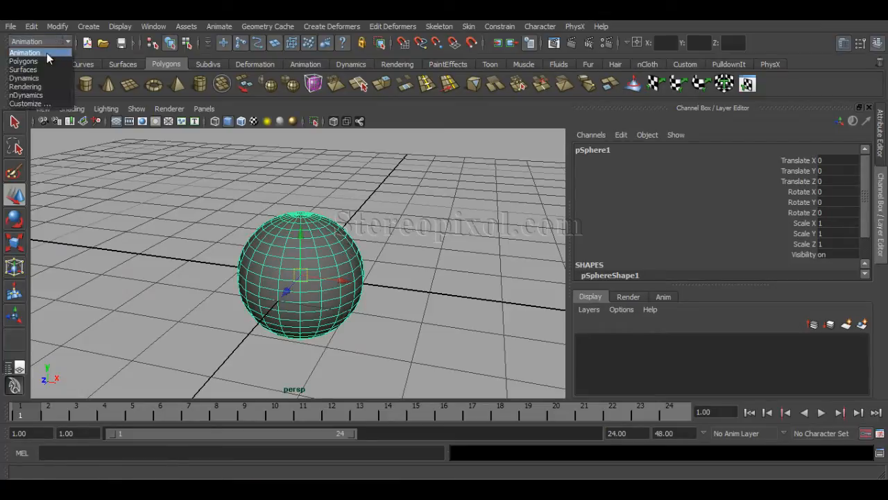
pyautogui.click(46, 53)
pyautogui.click(336, 26)
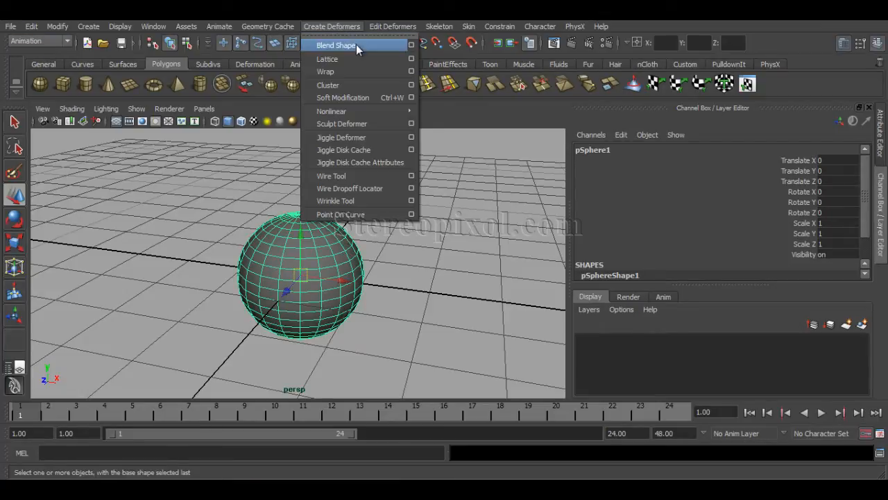
pyautogui.click(412, 60)
pyautogui.moveTo(614, 100); pyautogui.dragTo(606, 94)
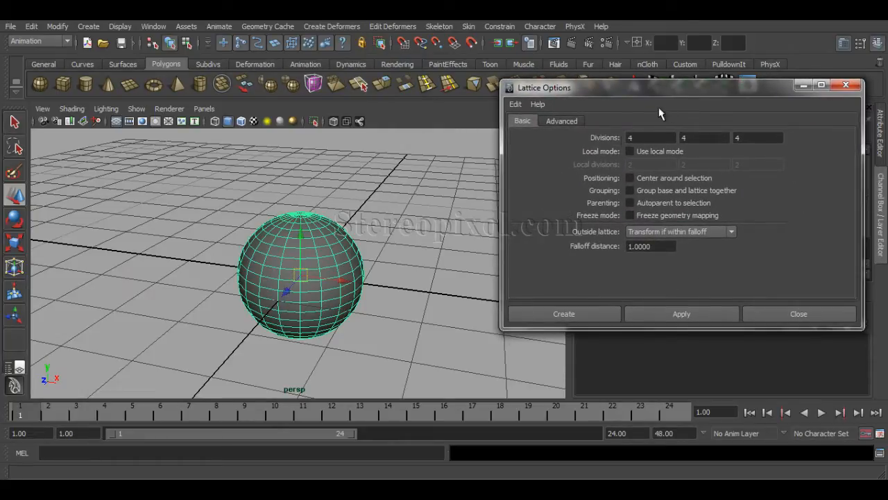
pyautogui.click(515, 104)
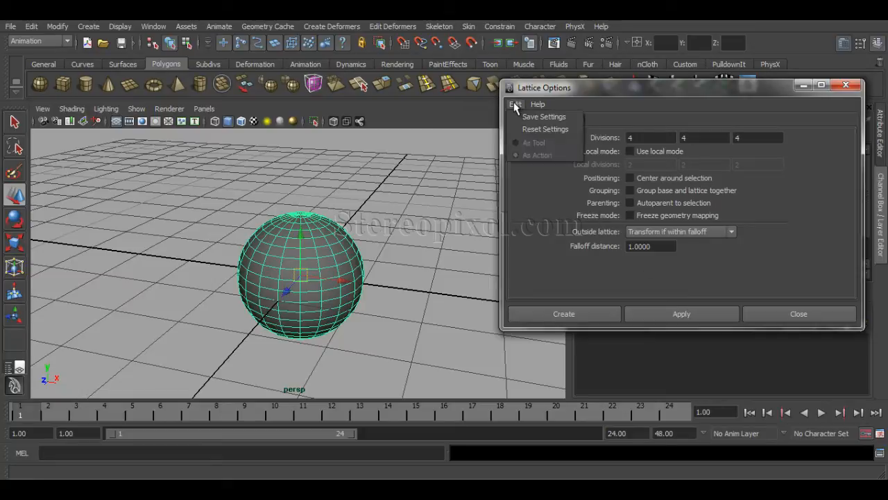
pyautogui.click(546, 130)
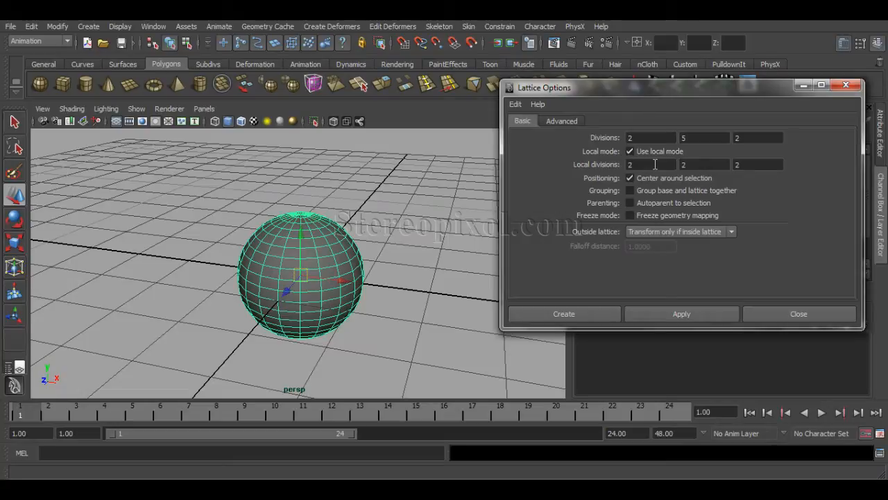
# Step: Apply a lattice with 2, 5, 2 divisions to the sphere and switch it to Lattice Point mode
pyautogui.click(701, 315)
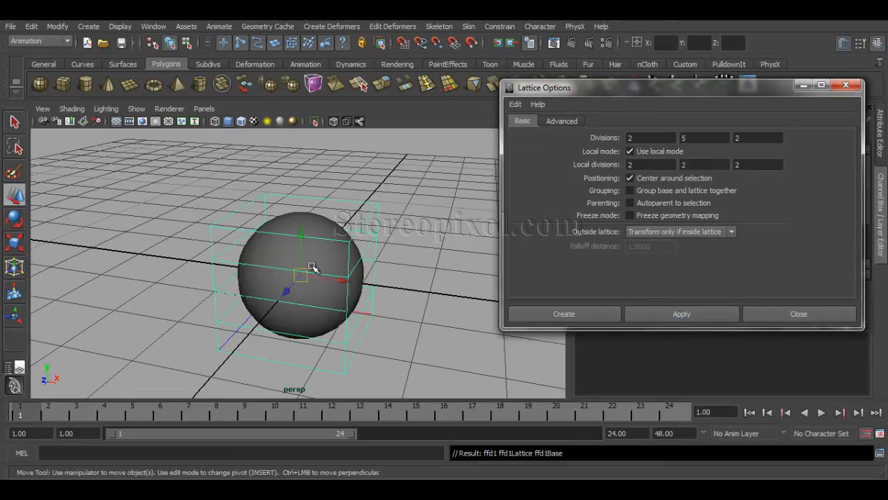
pyautogui.keyDown('alt'); pyautogui.moveTo(313, 268); pyautogui.dragTo(369, 316); pyautogui.keyUp('alt')
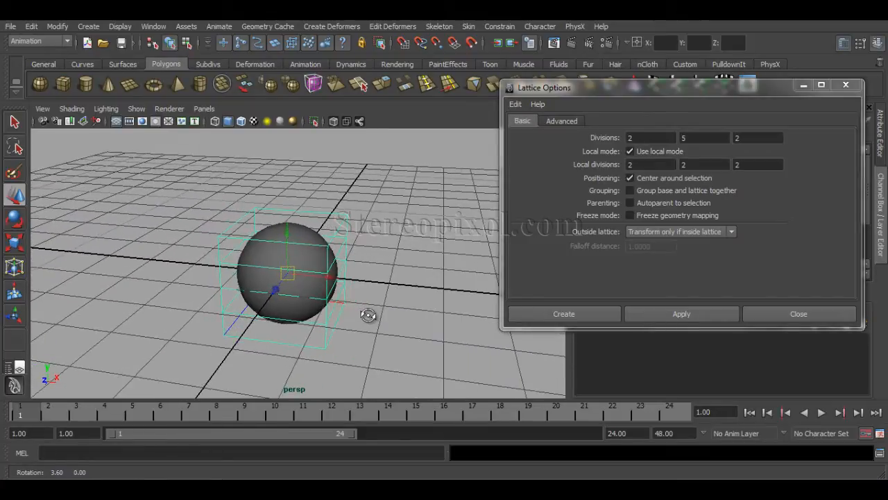
pyautogui.rightClick(345, 222)
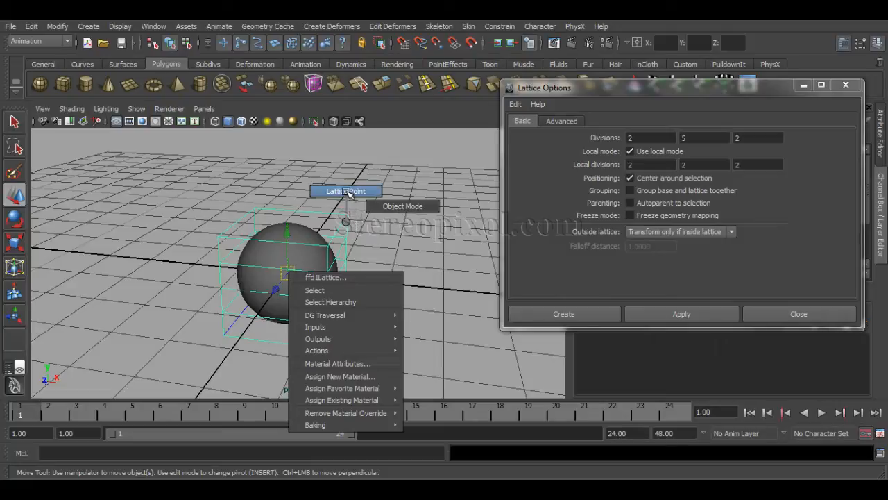
pyautogui.moveTo(348, 193); pyautogui.dragTo(346, 192, button='right')
pyautogui.keyDown('alt'); pyautogui.moveTo(350, 233); pyautogui.dragTo(333, 236); pyautogui.keyUp('alt')
pyautogui.keyDown('alt'); pyautogui.moveTo(224, 252); pyautogui.dragTo(345, 257, button='right'); pyautogui.keyUp('alt')
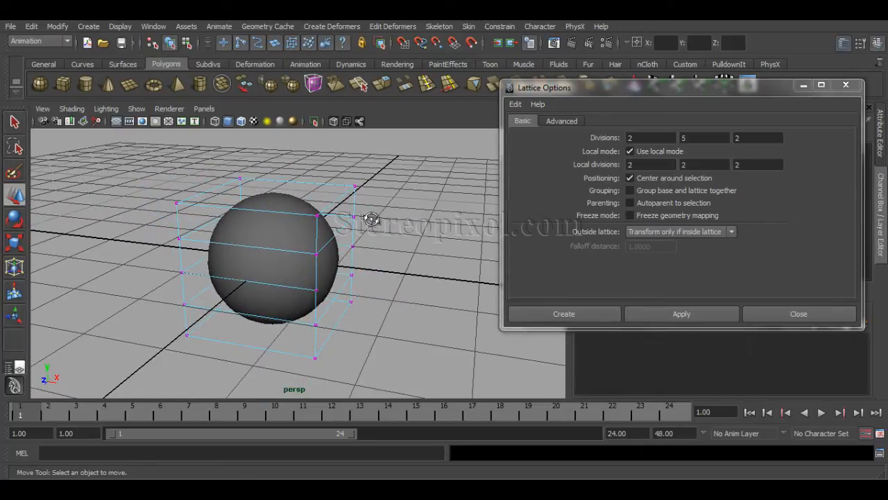
# Step: Try moving the two top lattice points on the positive X side, and undo the move
pyautogui.keyDown('alt'); pyautogui.moveTo(370, 218); pyautogui.dragTo(343, 182); pyautogui.keyUp('alt')
pyautogui.click(351, 181)
pyautogui.keyDown('alt'); pyautogui.moveTo(341, 246); pyautogui.dragTo(276, 200); pyautogui.keyUp('alt')
pyautogui.hotkey('ctrl', 'z')
pyautogui.keyDown('alt'); pyautogui.moveTo(271, 262); pyautogui.dragTo(297, 297); pyautogui.keyUp('alt')
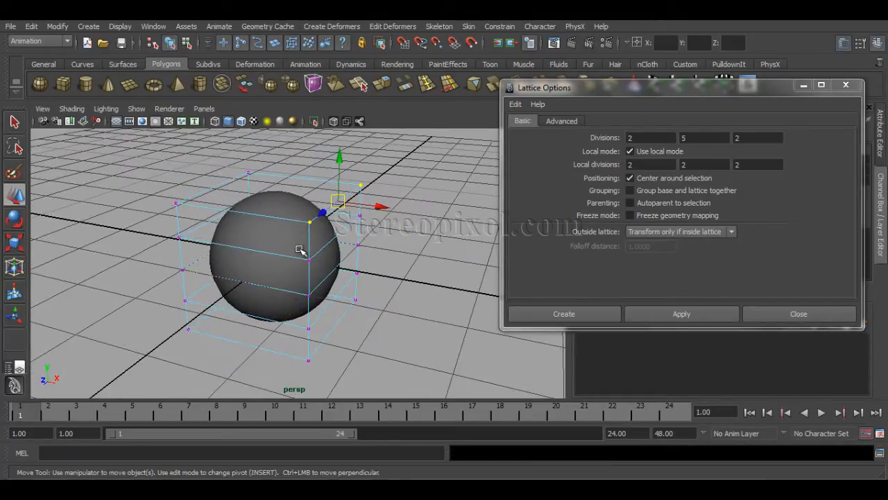
# Step: Raise the lattice's whole top row of points to stretch the sphere into an egg shape
pyautogui.keyDown('alt'); pyautogui.moveTo(303, 252); pyautogui.dragTo(338, 251); pyautogui.keyUp('alt')
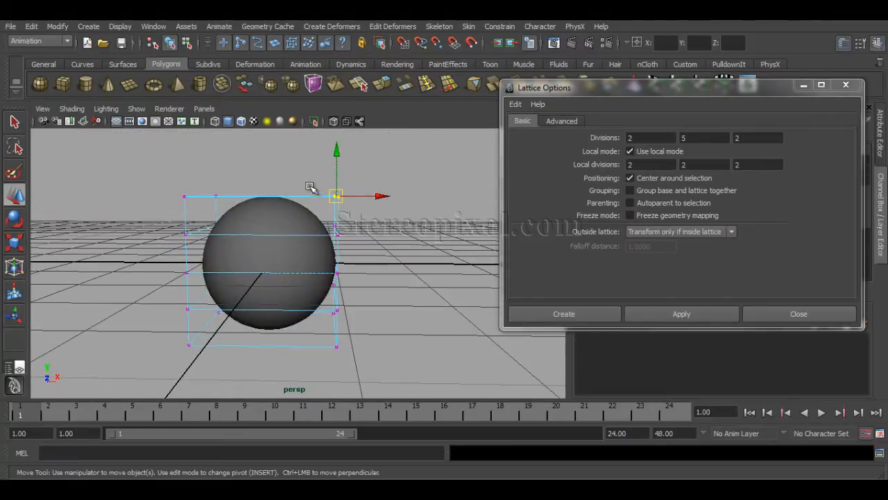
pyautogui.moveTo(311, 184); pyautogui.dragTo(361, 358)
pyautogui.moveTo(377, 263); pyautogui.dragTo(221, 192)
pyautogui.moveTo(174, 172); pyautogui.dragTo(365, 228)
pyautogui.moveTo(269, 154); pyautogui.dragTo(271, 114)
pyautogui.click(377, 248)
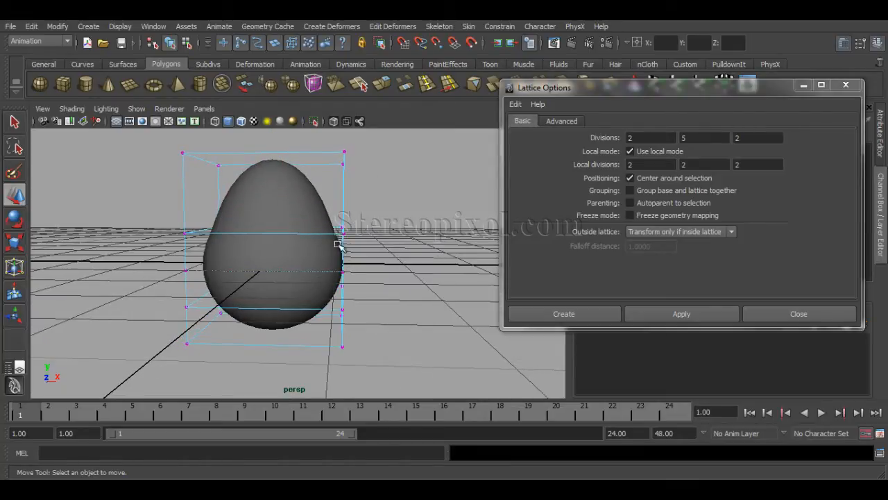
# Step: Move the positive X side's second-row lattice points inward to about X 0.449, and bring the top-row points on that side inward as well
pyautogui.moveTo(356, 225); pyautogui.dragTo(332, 268)
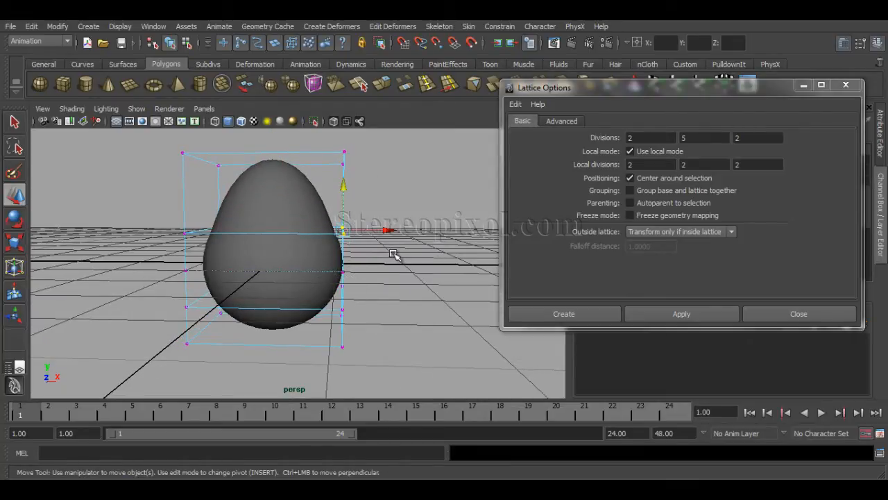
pyautogui.moveTo(390, 232); pyautogui.dragTo(345, 230)
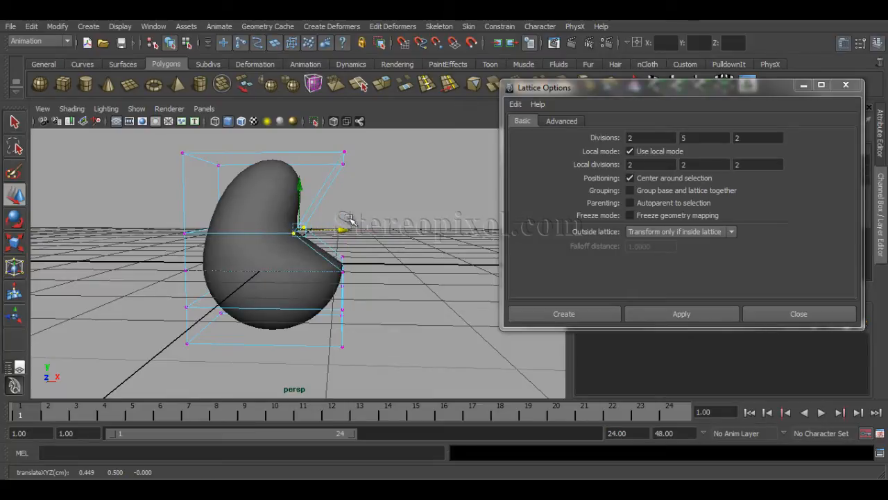
pyautogui.moveTo(332, 144); pyautogui.dragTo(341, 162)
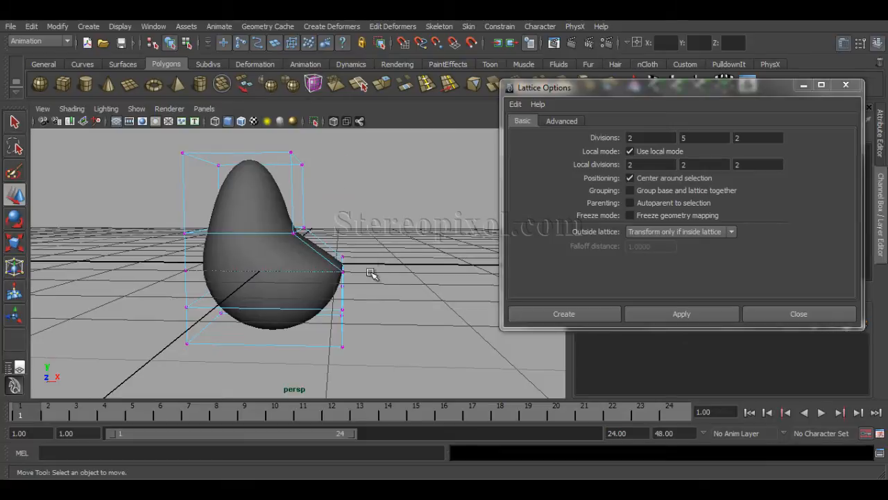
# Step: Examine the deformed shape from several angles, selecting the mesh and the lattice in turn
pyautogui.keyDown('alt'); pyautogui.moveTo(371, 274); pyautogui.dragTo(343, 318); pyautogui.keyUp('alt')
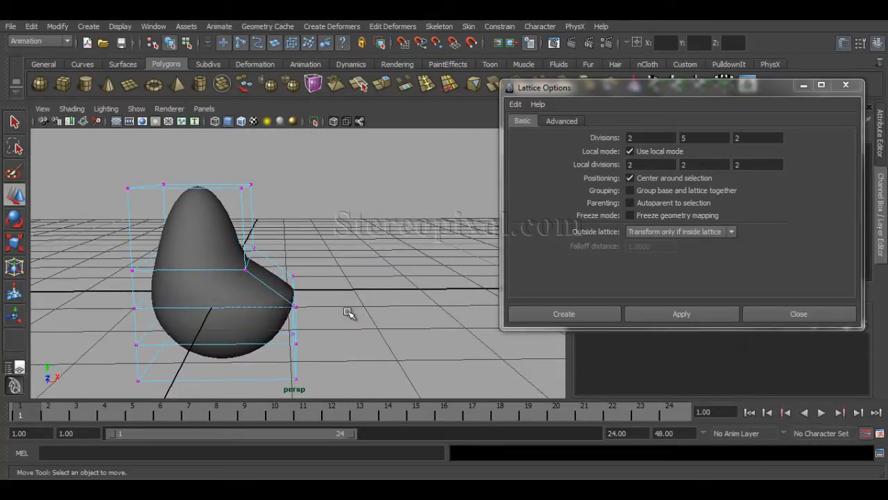
pyautogui.keyDown('alt'); pyautogui.moveTo(335, 278); pyautogui.dragTo(341, 272); pyautogui.keyUp('alt')
pyautogui.click(234, 304)
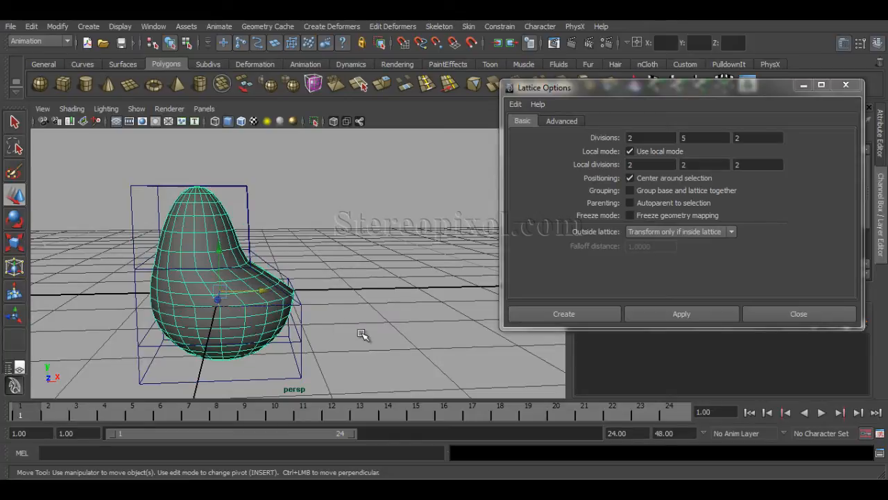
pyautogui.click(365, 331)
pyautogui.keyDown('alt'); pyautogui.moveTo(341, 322); pyautogui.dragTo(322, 339); pyautogui.keyUp('alt')
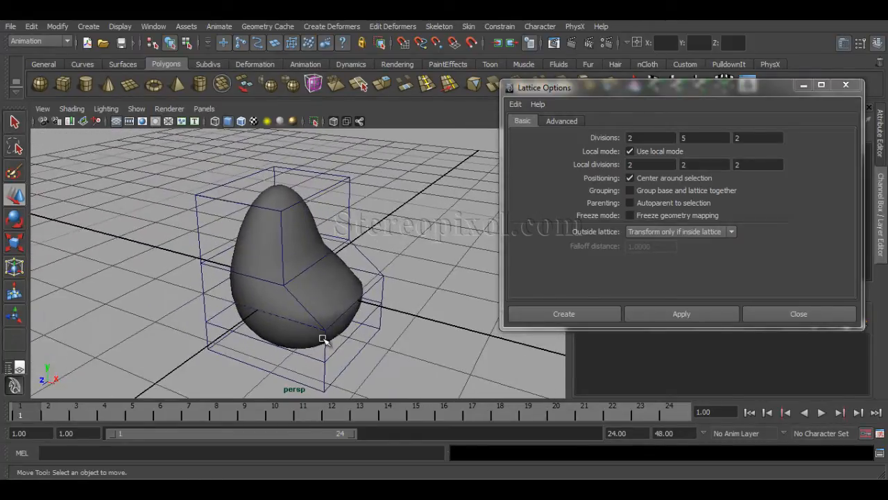
pyautogui.click(343, 221)
pyautogui.keyDown('alt'); pyautogui.moveTo(355, 232); pyautogui.dragTo(402, 243); pyautogui.keyUp('alt')
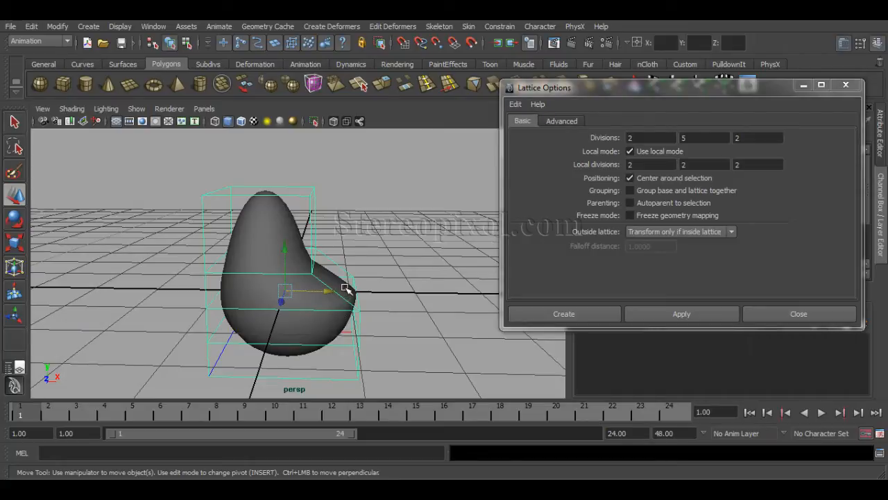
# Step: Undo the deformation back to the plain sphere and apply a fresh lattice with 2, 5, 2 divisions
pyautogui.hotkey('ctrl', 'z')
pyautogui.hotkey('ctrl', 'z')
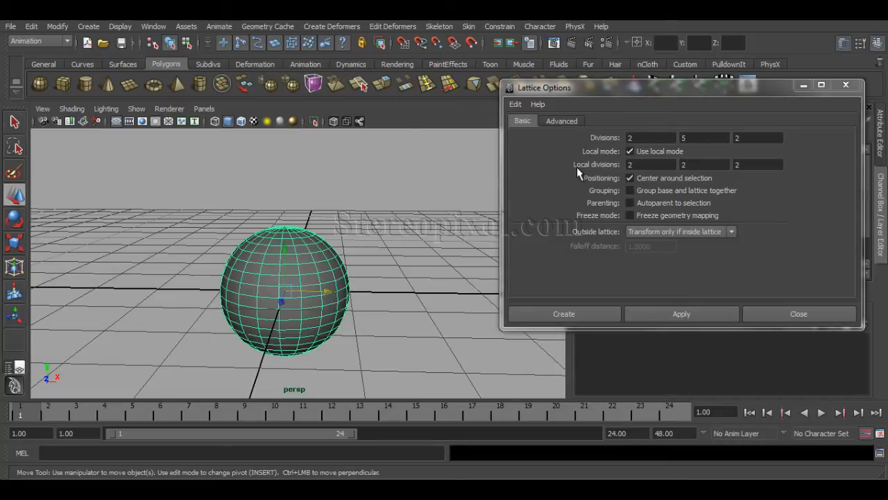
pyautogui.keyDown('alt'); pyautogui.moveTo(396, 232); pyautogui.dragTo(375, 246); pyautogui.keyUp('alt')
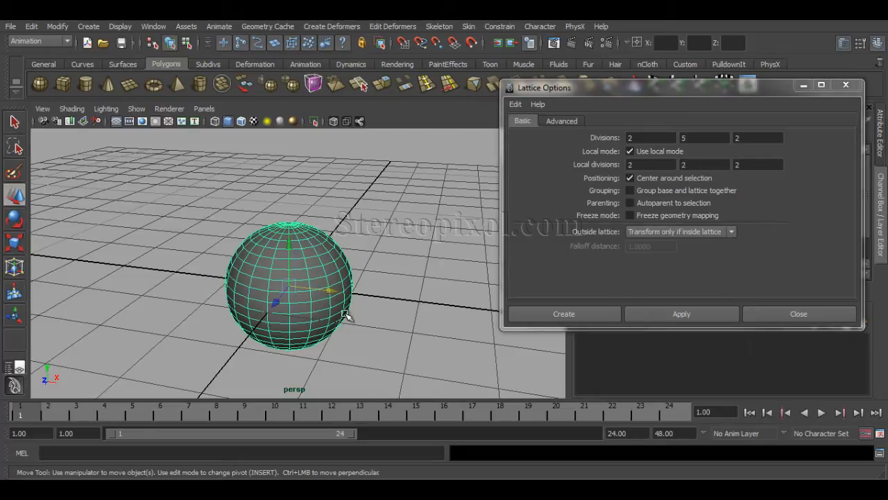
pyautogui.click(687, 316)
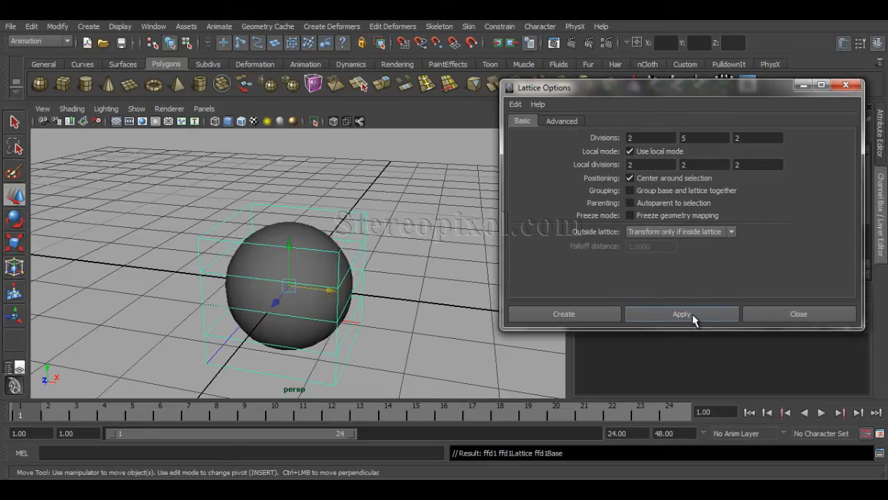
pyautogui.keyDown('alt'); pyautogui.moveTo(346, 286); pyautogui.dragTo(310, 257); pyautogui.keyUp('alt')
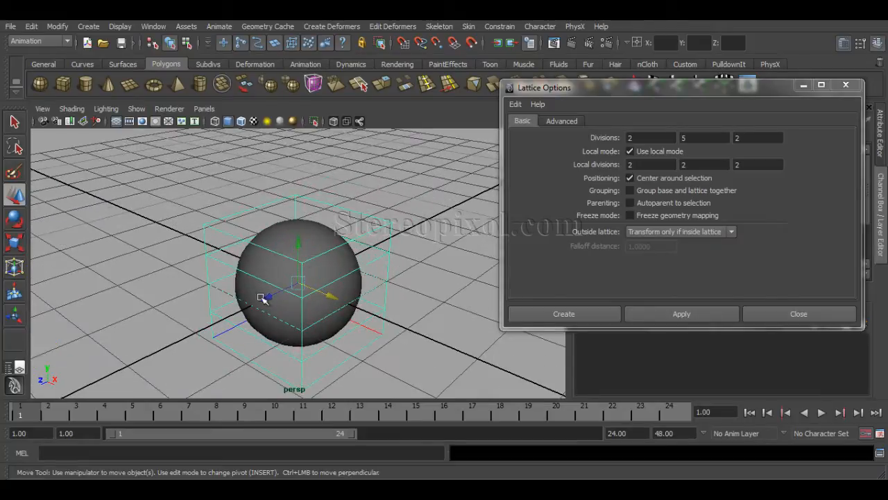
pyautogui.keyDown('alt'); pyautogui.moveTo(311, 324); pyautogui.dragTo(333, 290); pyautogui.keyUp('alt')
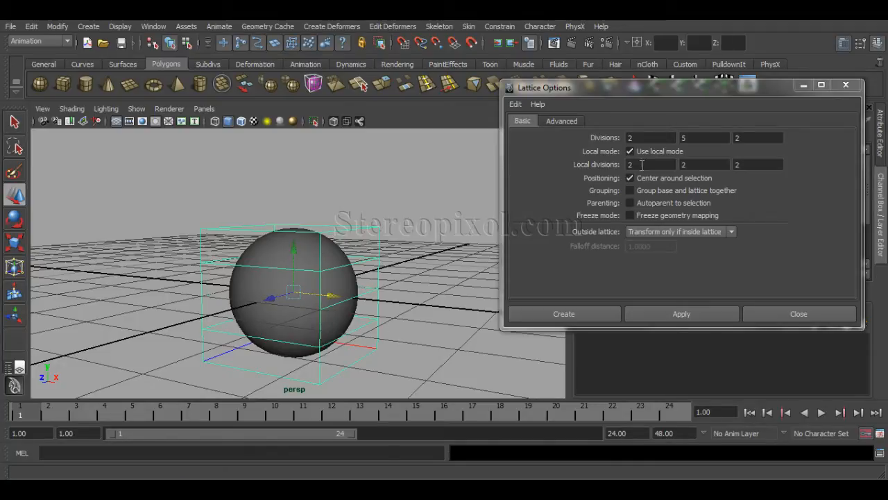
# Step: Review the lattice's three division values one after another
pyautogui.click(657, 135)
pyautogui.press('Tab')
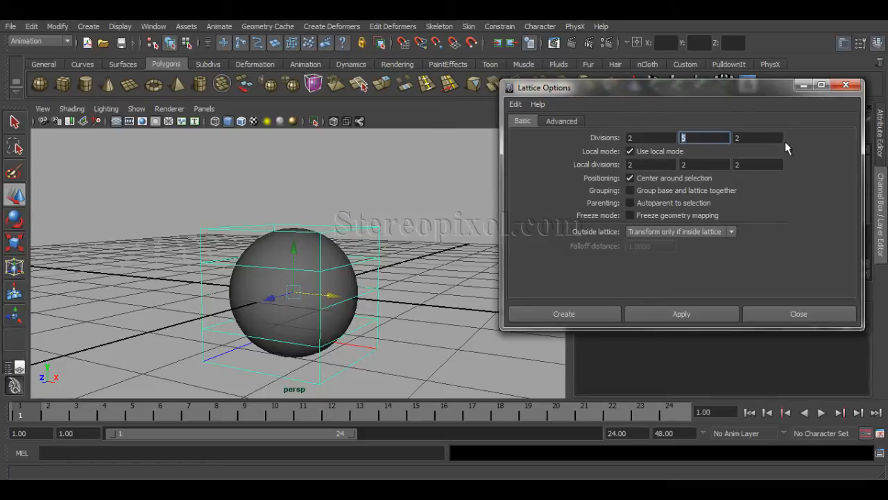
pyautogui.press('Tab')
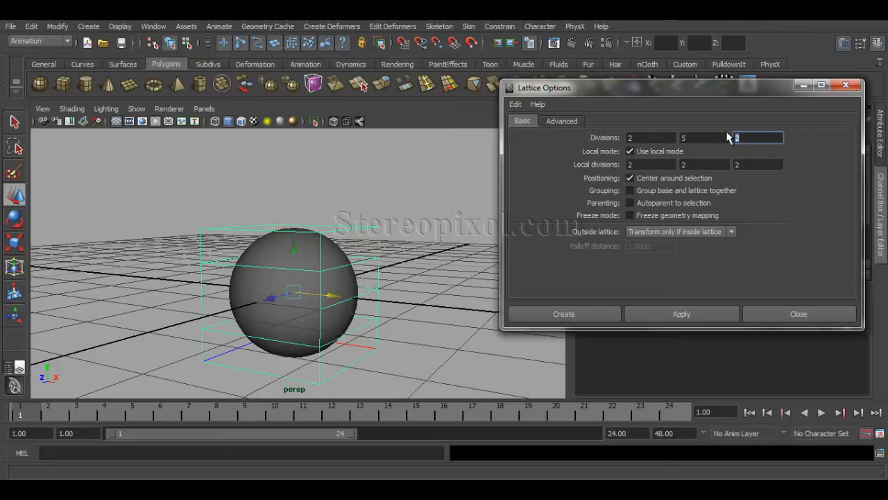
pyautogui.click(694, 138)
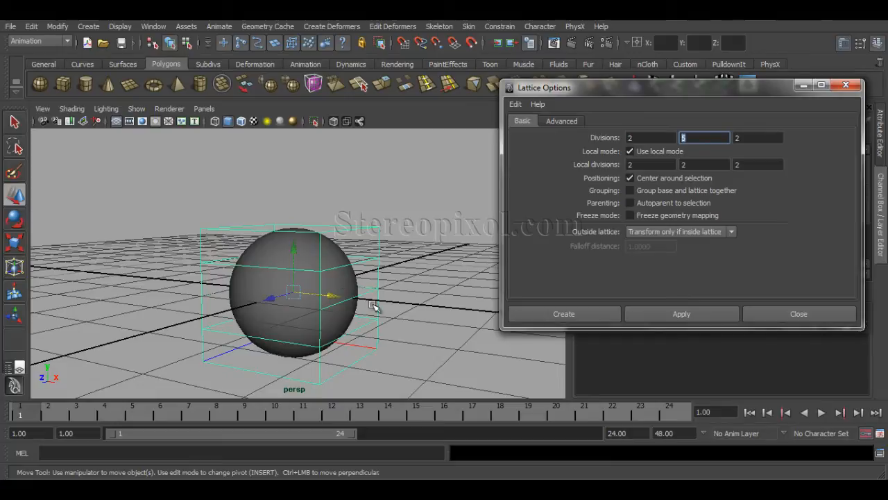
# Step: Switch the lattice to Lattice Point mode and pull the two top points on the positive X side to about X 1.694, Y 2.016
pyautogui.keyDown('alt'); pyautogui.moveTo(432, 280); pyautogui.dragTo(386, 298); pyautogui.keyUp('alt')
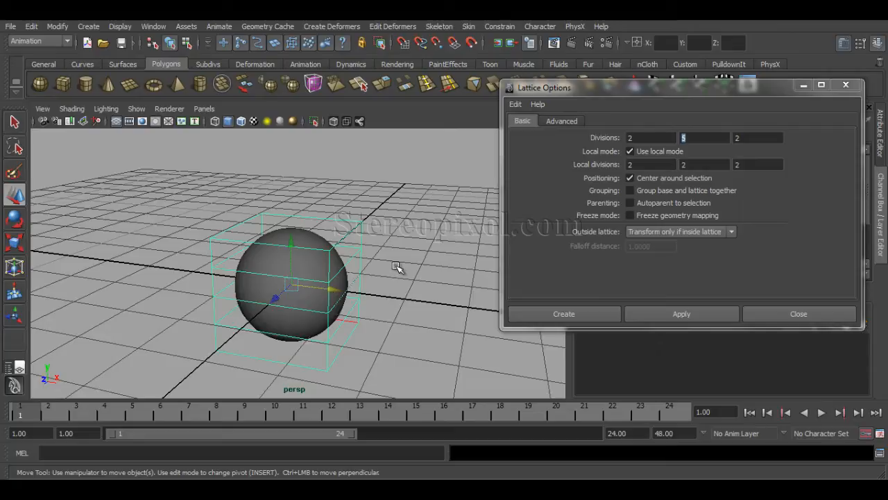
pyautogui.moveTo(358, 228); pyautogui.dragTo(357, 205, button='right')
pyautogui.keyDown('alt'); pyautogui.moveTo(362, 254); pyautogui.dragTo(389, 170); pyautogui.keyUp('alt')
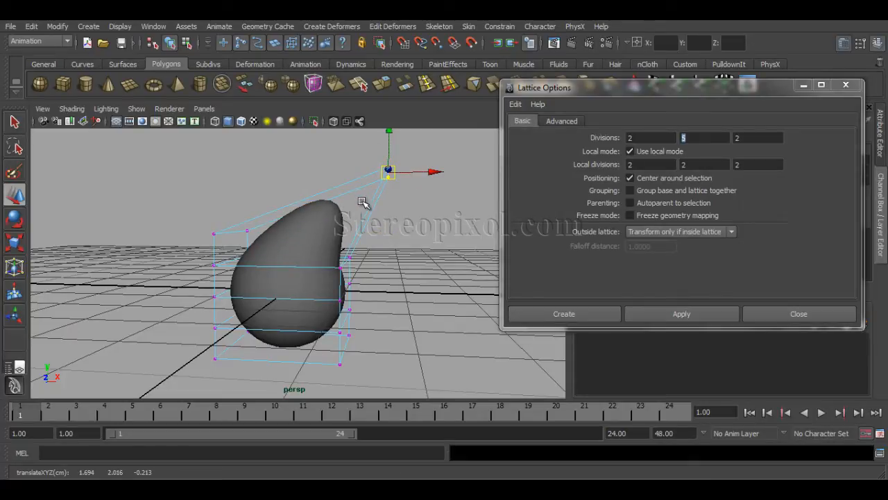
pyautogui.keyDown('alt'); pyautogui.moveTo(372, 223); pyautogui.dragTo(370, 229); pyautogui.keyUp('alt')
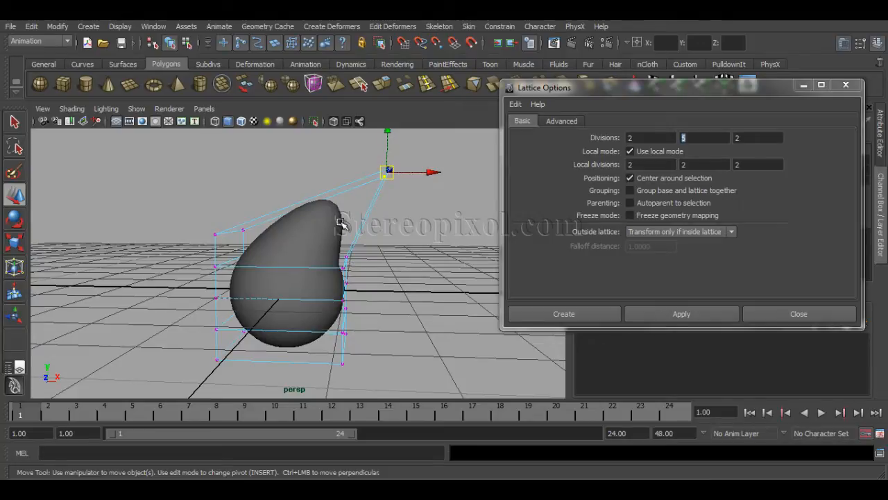
pyautogui.keyDown('alt'); pyautogui.moveTo(393, 252); pyautogui.dragTo(358, 269); pyautogui.keyUp('alt')
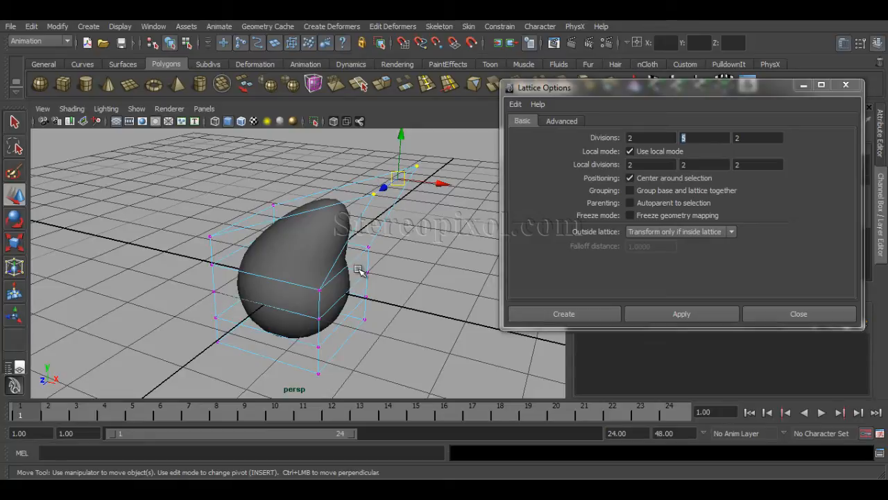
pyautogui.keyDown('alt'); pyautogui.moveTo(352, 228); pyautogui.dragTo(355, 241); pyautogui.keyUp('alt')
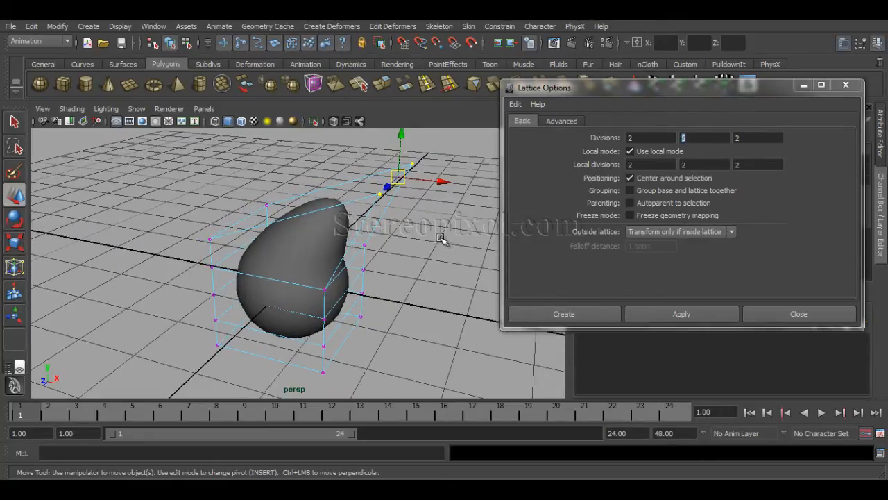
# Step: Undo the last pull of the lattice points and the component mode, and minimize the Lattice Options window
pyautogui.hotkey('ctrl', 'z')
pyautogui.hotkey('ctrl', 'z')
pyautogui.hotkey('ctrl', 'z')
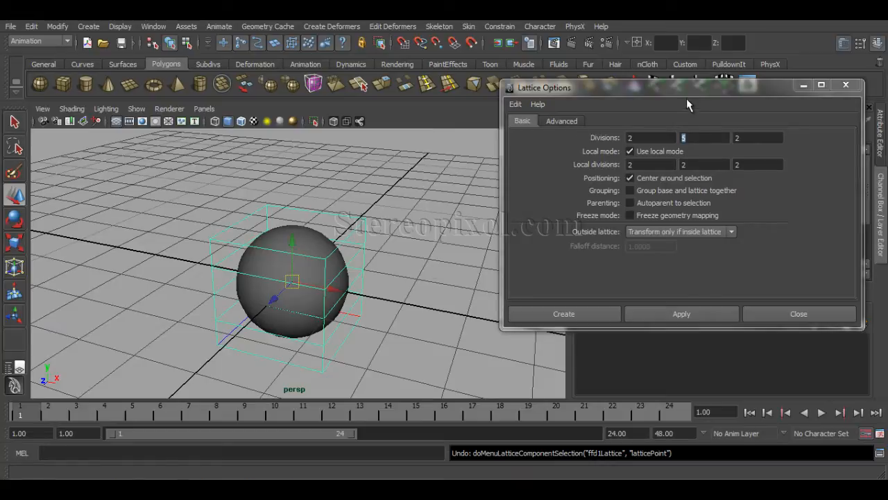
pyautogui.moveTo(696, 89); pyautogui.dragTo(582, 75)
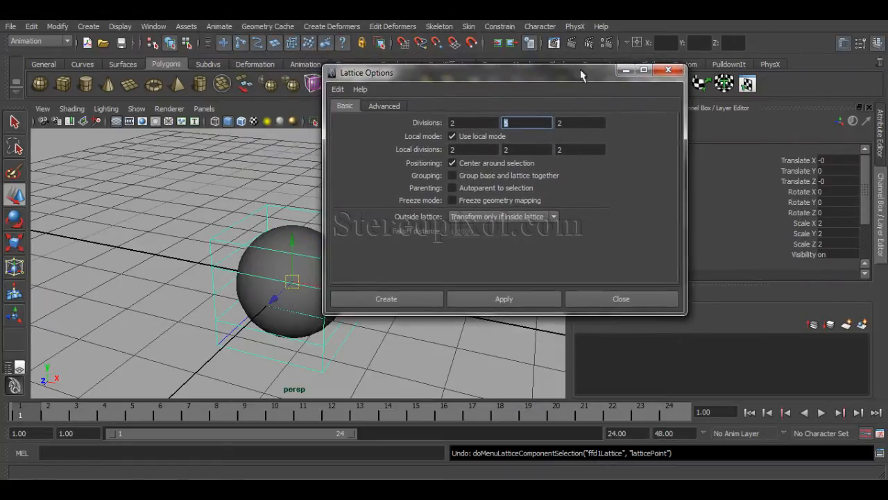
pyautogui.click(625, 70)
pyautogui.click(412, 264)
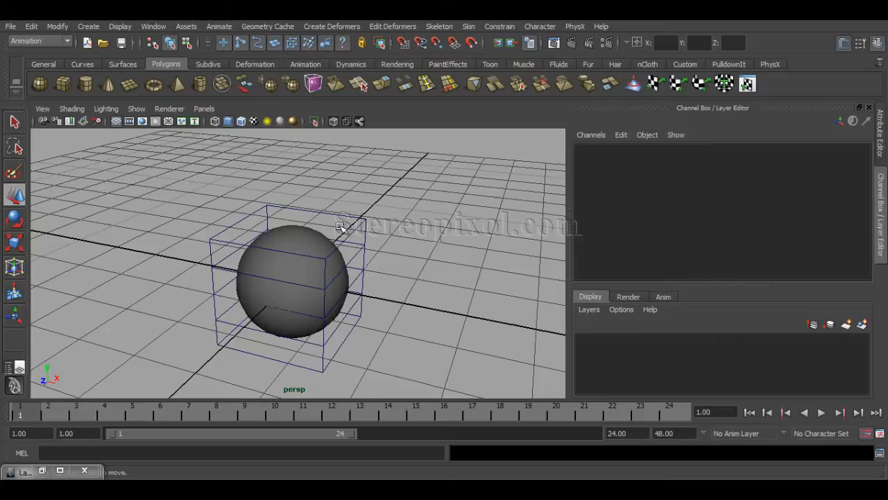
# Step: Show the lattice's shape attributes and set its S, T and U Divisions to 13, 10 and 6
pyautogui.click(373, 238)
pyautogui.hotkey('ctrl', 'a')
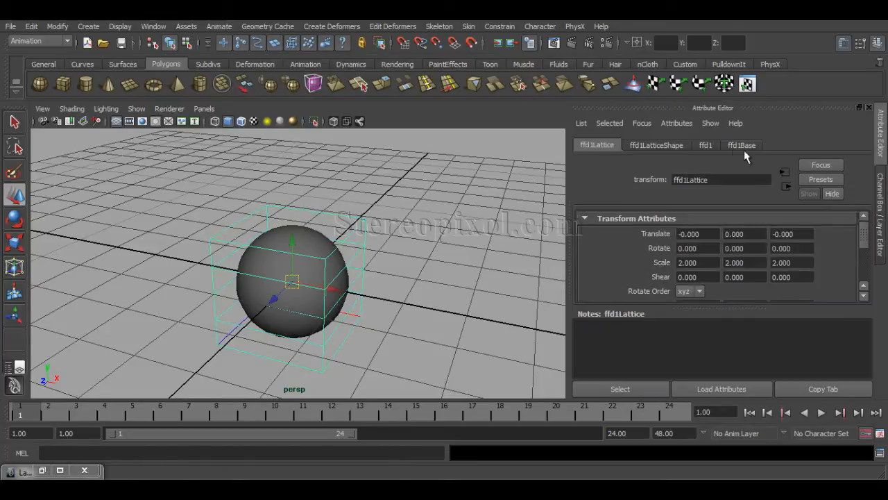
pyautogui.click(713, 148)
pyautogui.click(661, 148)
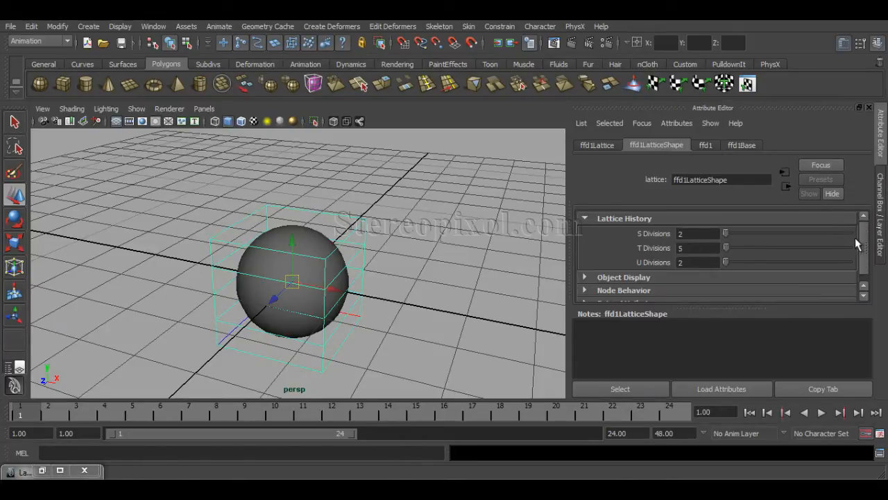
pyautogui.moveTo(726, 234); pyautogui.dragTo(727, 266)
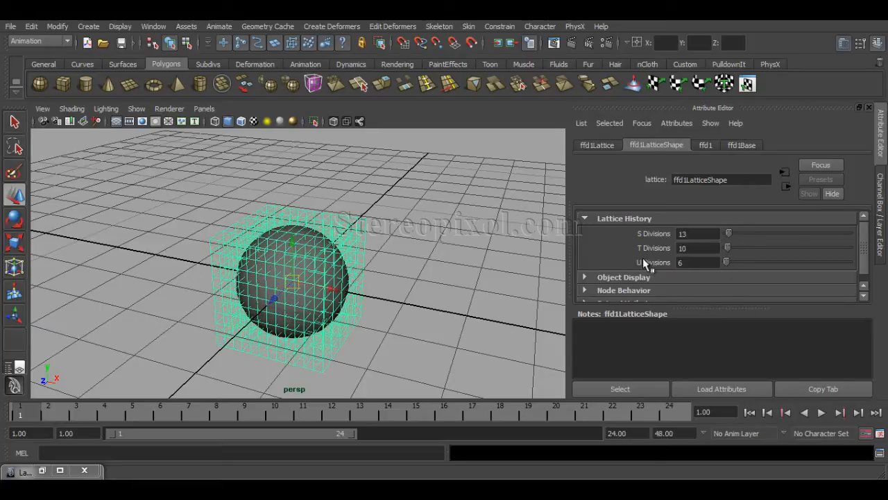
# Step: Reselect the lattice and set its S, T and U Divisions back to 2, 2, 2
pyautogui.click(443, 248)
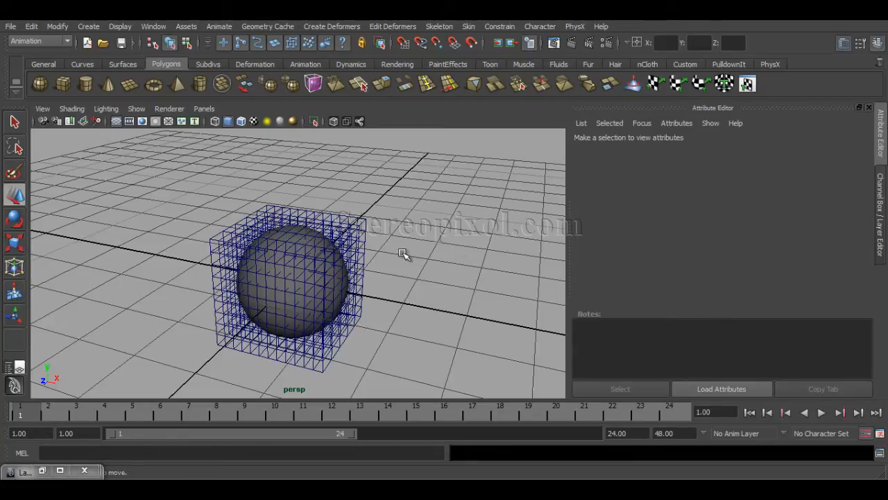
pyautogui.keyDown('alt'); pyautogui.moveTo(406, 254); pyautogui.dragTo(415, 251); pyautogui.keyUp('alt')
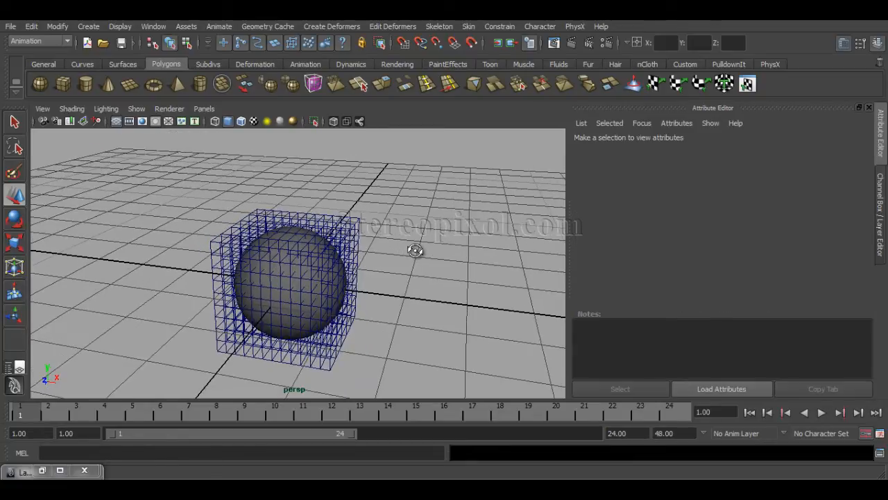
pyautogui.click(351, 236)
pyautogui.moveTo(722, 234); pyautogui.dragTo(725, 262)
# Step: Switch the lattice to Lattice Point mode and pull its two top points on the positive X side outward and up
pyautogui.keyDown('alt'); pyautogui.moveTo(380, 252); pyautogui.dragTo(402, 240); pyautogui.keyUp('alt')
pyautogui.moveTo(336, 246); pyautogui.dragTo(336, 205, button='right')
pyautogui.moveTo(323, 222); pyautogui.dragTo(377, 257)
pyautogui.rightClick(379, 249)
pyautogui.click(410, 235)
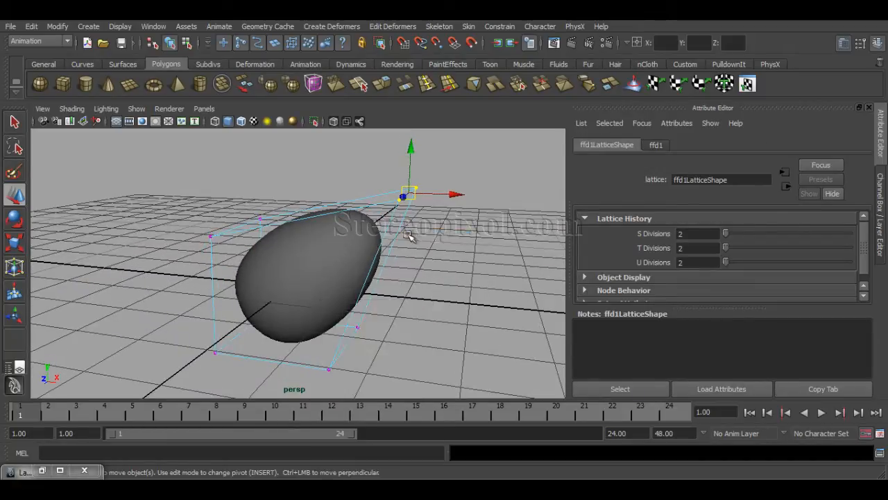
# Step: Return to object selection, select the deformed lattice and try to raise its S Divisions
pyautogui.click(405, 245)
pyautogui.click(408, 203)
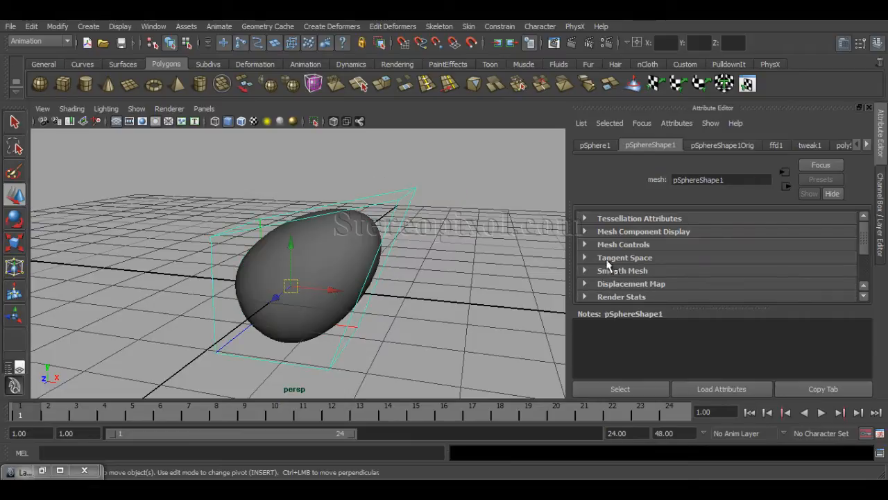
pyautogui.click(658, 146)
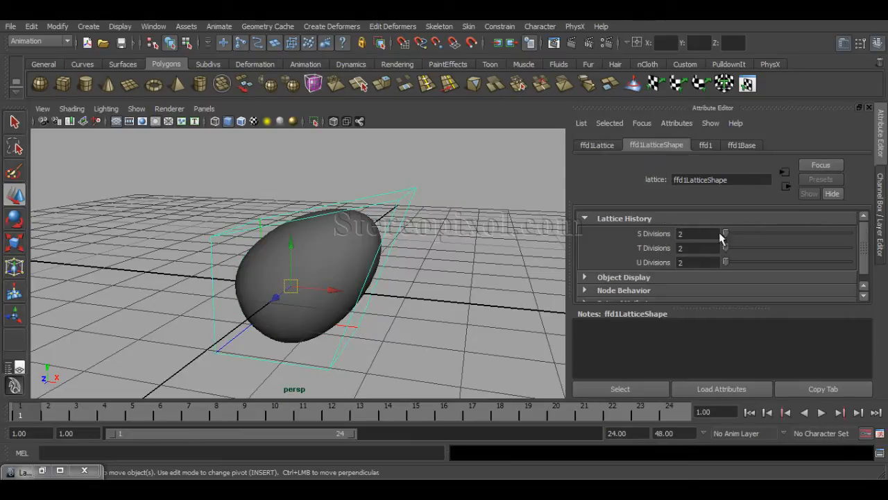
pyautogui.moveTo(721, 233); pyautogui.dragTo(730, 234)
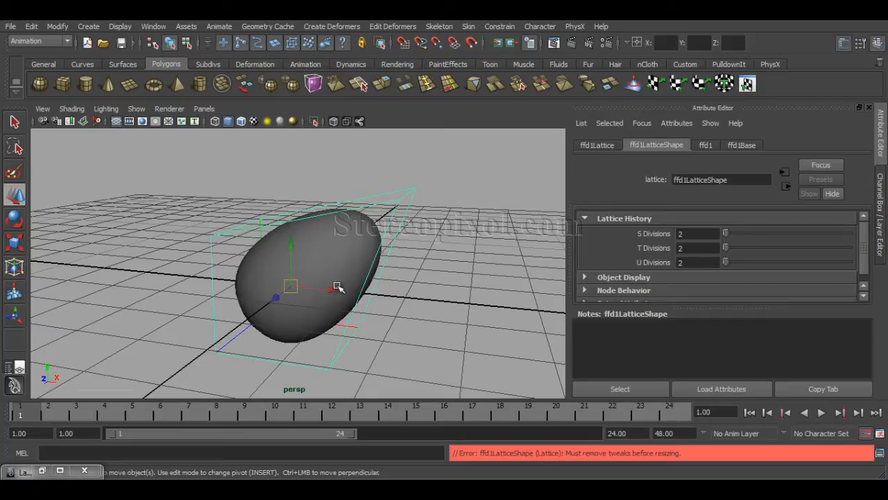
# Step: Examine the deformed sphere and its lattice from several angles and switch back to the Channel Box
pyautogui.keyDown('alt'); pyautogui.moveTo(340, 287); pyautogui.dragTo(307, 274); pyautogui.keyUp('alt')
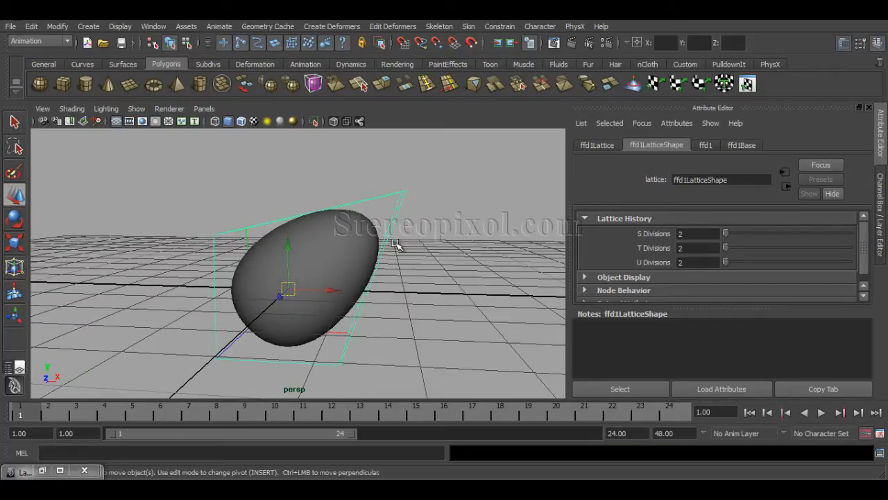
pyautogui.keyDown('alt'); pyautogui.moveTo(367, 277); pyautogui.dragTo(279, 297); pyautogui.keyUp('alt')
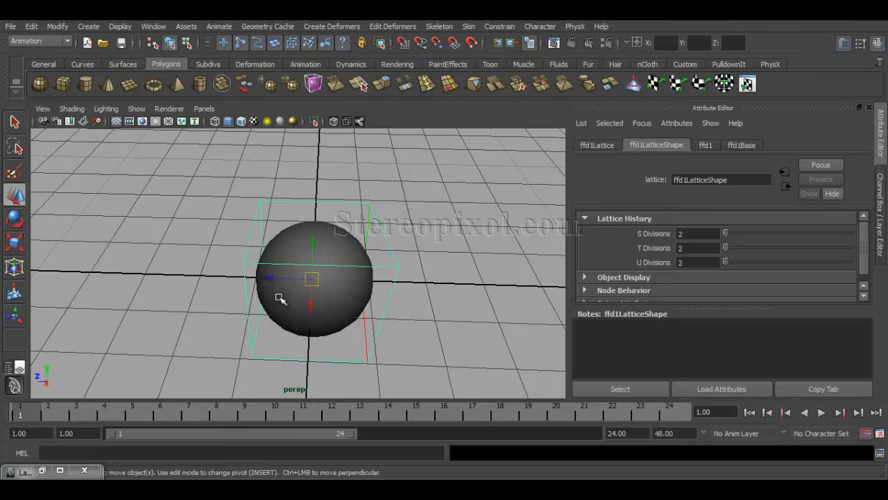
pyautogui.keyDown('alt'); pyautogui.moveTo(277, 298); pyautogui.dragTo(391, 302); pyautogui.keyUp('alt')
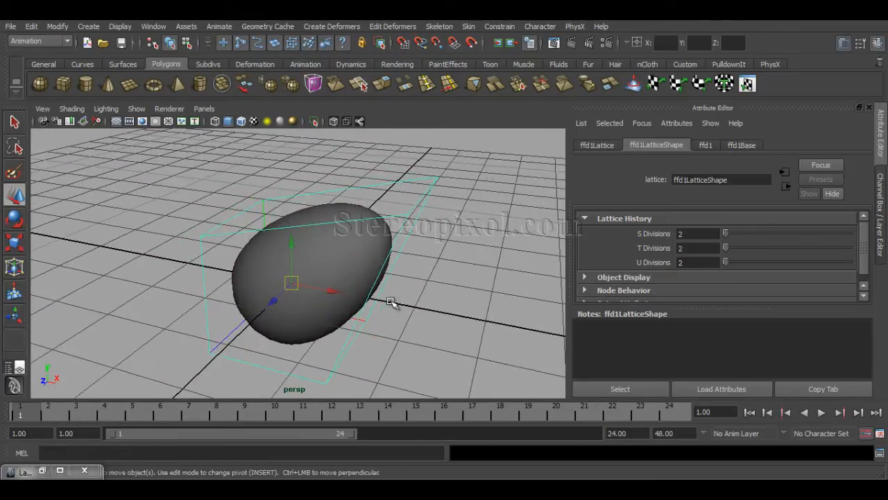
pyautogui.hotkey('ctrl', 'a')
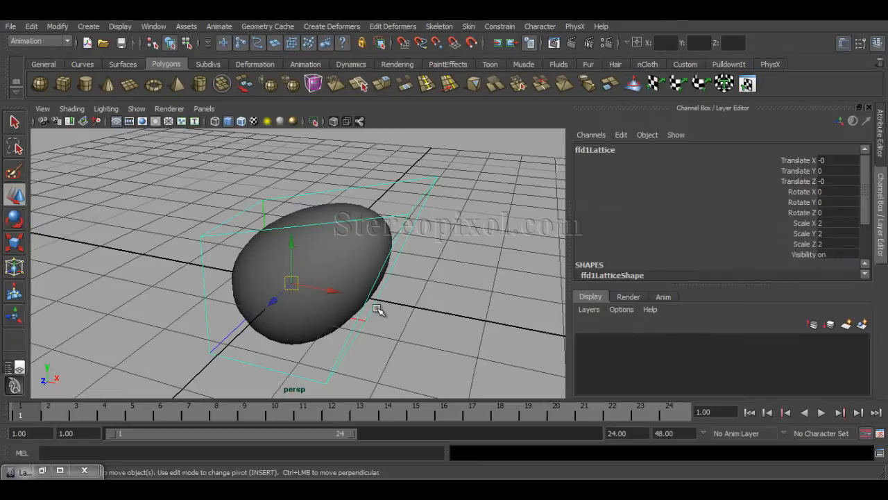
pyautogui.keyDown('alt'); pyautogui.moveTo(411, 254); pyautogui.dragTo(403, 252); pyautogui.keyUp('alt')
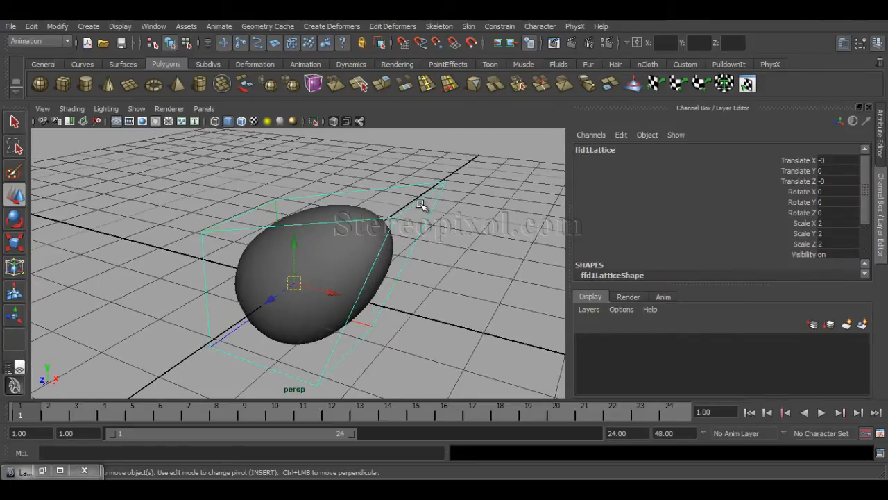
# Step: Restore the Lattice Options window and undo the point pull, the division changes and the lattice itself, back to the plain sphere
pyautogui.click(41, 470)
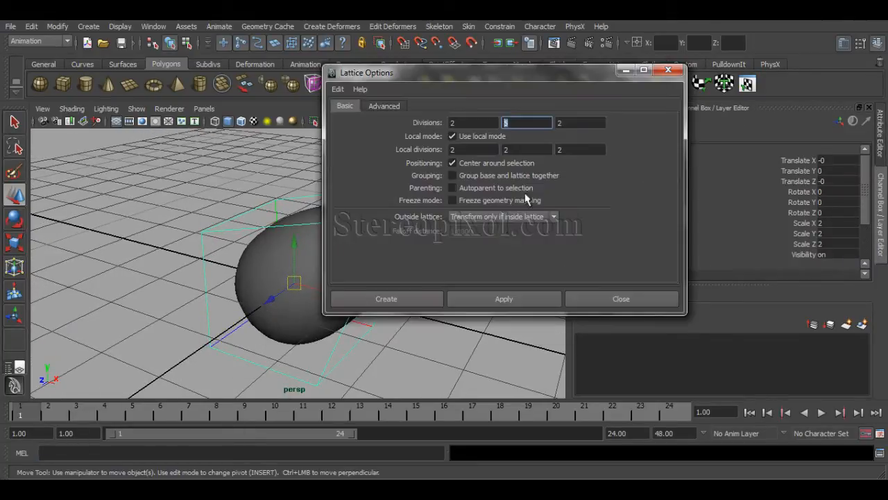
pyautogui.moveTo(461, 77); pyautogui.dragTo(623, 80)
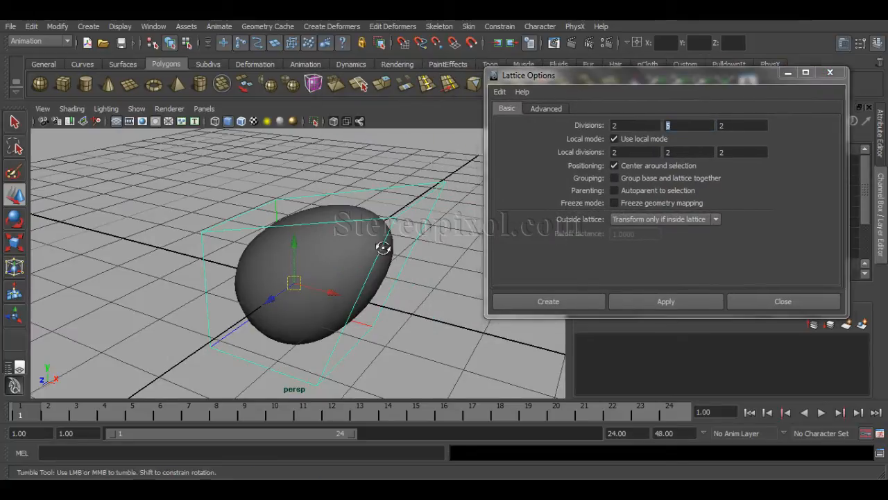
pyautogui.moveTo(381, 247)
pyautogui.keyDown('alt'); pyautogui.mouseDown()
pyautogui.moveTo(363, 249)
pyautogui.moveTo(383, 244)
pyautogui.mouseUp(); pyautogui.keyUp('alt')
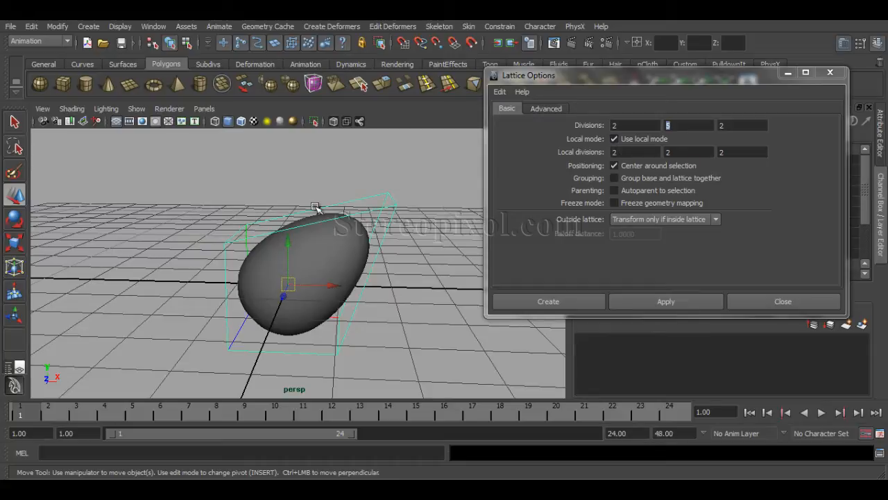
pyautogui.hotkey('ctrl', 'z')
pyautogui.hotkey('ctrl', 'z')
pyautogui.hotkey('ctrl', 'z')
pyautogui.hotkey('ctrl', 'z')
pyautogui.hotkey('ctrl', 'z')
pyautogui.hotkey('ctrl', 'z')
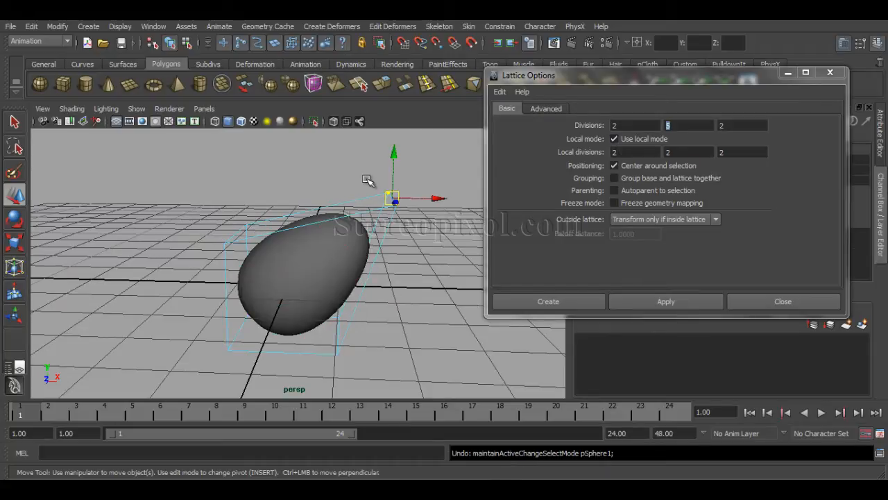
pyautogui.hotkey('ctrl', 'z')
pyautogui.hotkey('ctrl', 'z')
pyautogui.hotkey('ctrl', 'z')
pyautogui.hotkey('ctrl', 'z')
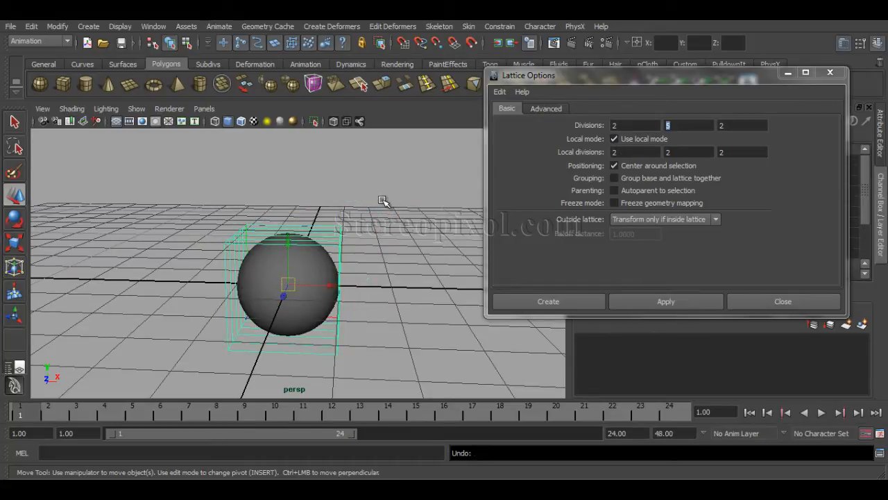
pyautogui.hotkey('ctrl', 'z')
pyautogui.hotkey('ctrl', 'z')
pyautogui.hotkey('ctrl', 'z')
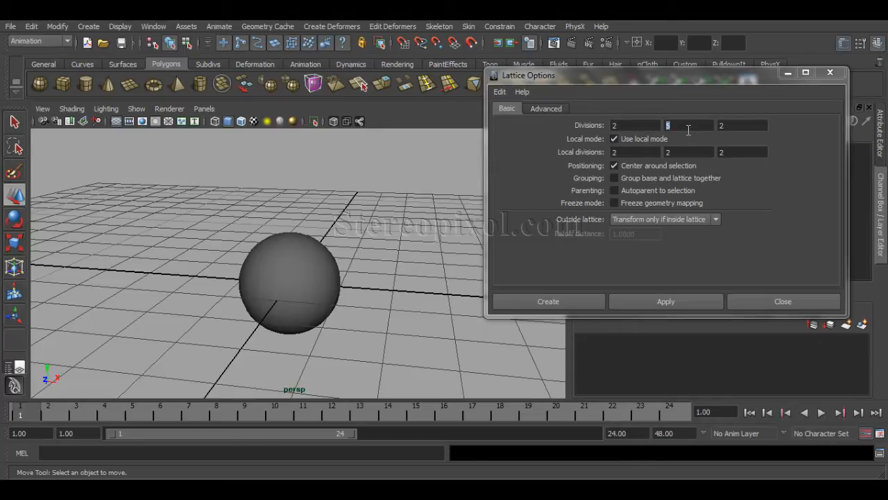
# Step: Set the Divisions for a new lattice to 4, 4, 4
pyautogui.click(688, 128)
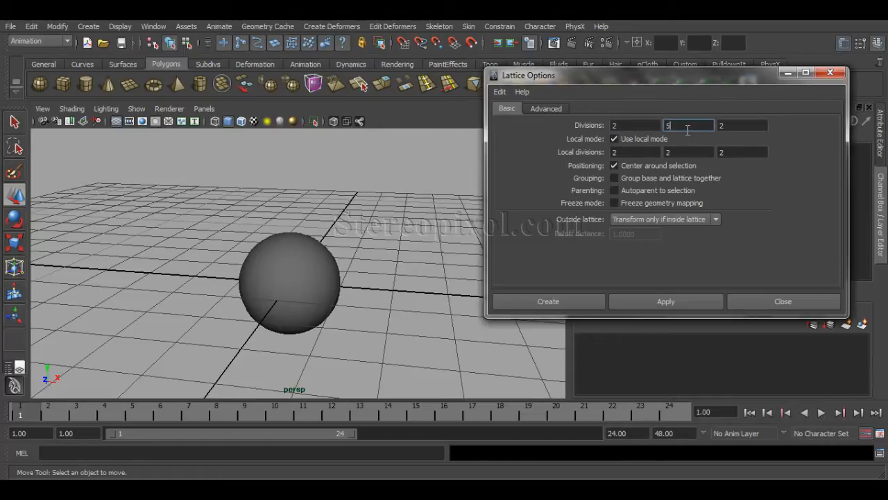
pyautogui.press('BackSpace')
pyautogui.write('2')
pyautogui.hotkey('shift', 'Tab')
pyautogui.write('4')
pyautogui.press('Tab')
pyautogui.write('4')
pyautogui.press('Tab')
pyautogui.write('4')
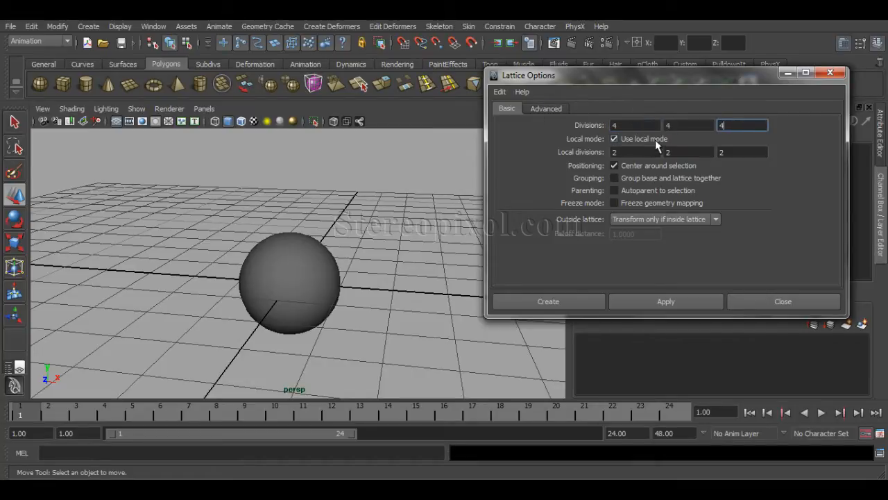
# Step: Duplicate the sphere and move the copy along positive X, clear of the original
pyautogui.click(294, 271)
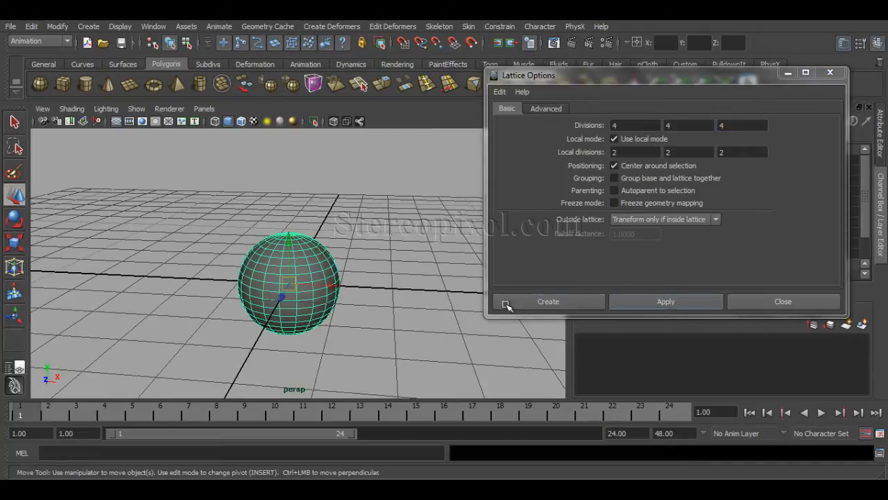
pyautogui.moveTo(332, 289); pyautogui.dragTo(544, 305)
pyautogui.keyDown('alt'); pyautogui.moveTo(352, 347); pyautogui.dragTo(308, 352, button='middle'); pyautogui.keyUp('alt')
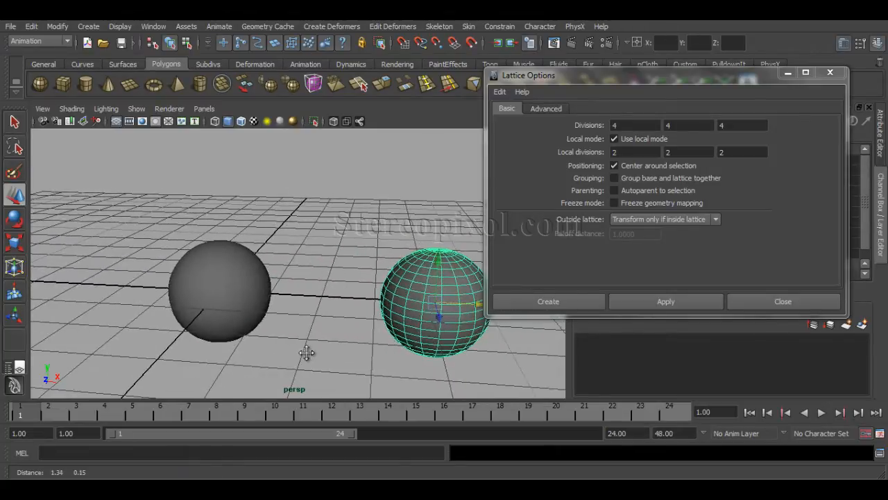
# Step: Apply a 4, 4, 4 lattice with local mode on to the original sphere and one with local mode off to the copy
pyautogui.click(243, 285)
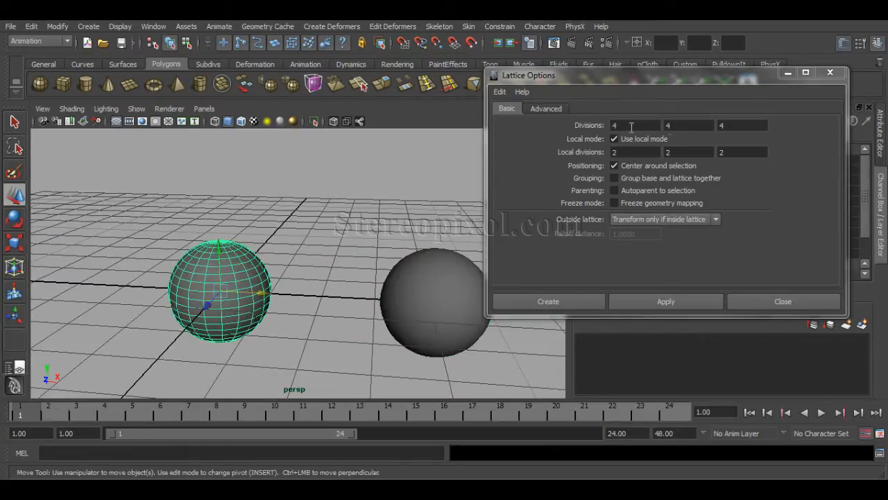
pyautogui.click(684, 304)
pyautogui.click(437, 299)
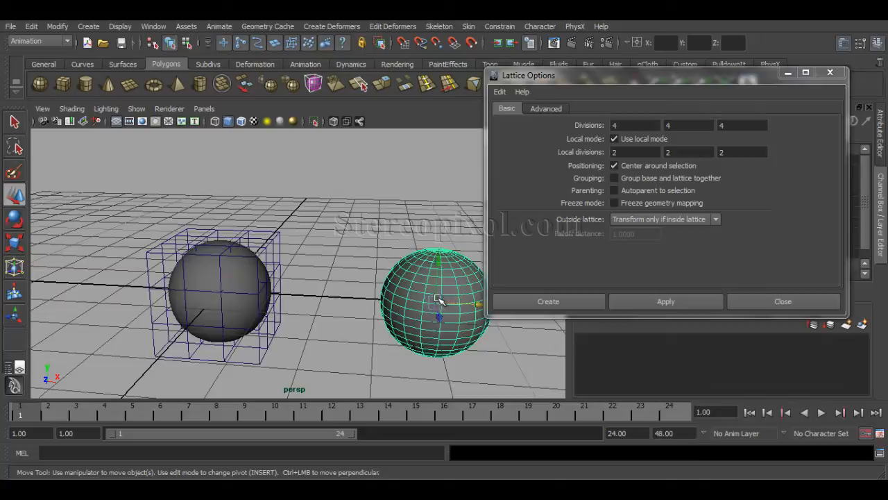
pyautogui.click(647, 138)
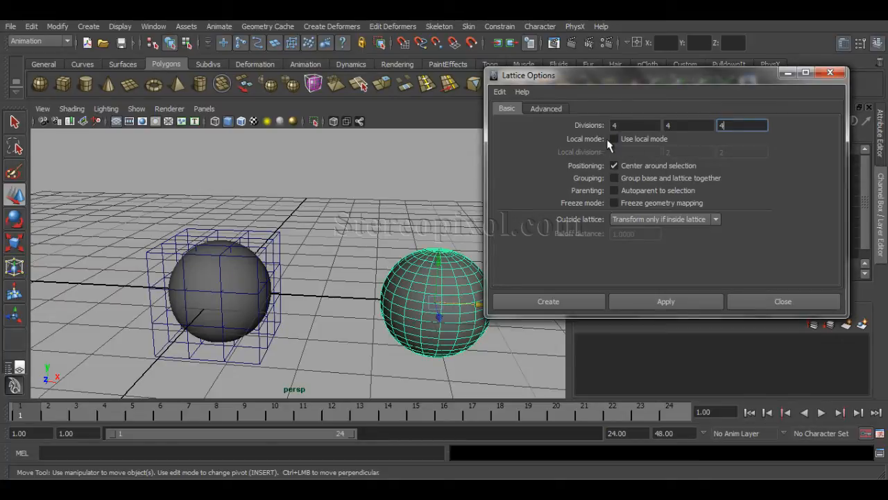
pyautogui.click(651, 305)
# Step: Switch the original sphere's lattice to Lattice Point mode and pull its top row of points on the positive X side outward and up
pyautogui.keyDown('alt'); pyautogui.moveTo(353, 277); pyautogui.dragTo(284, 250); pyautogui.keyUp('alt')
pyautogui.click(197, 237)
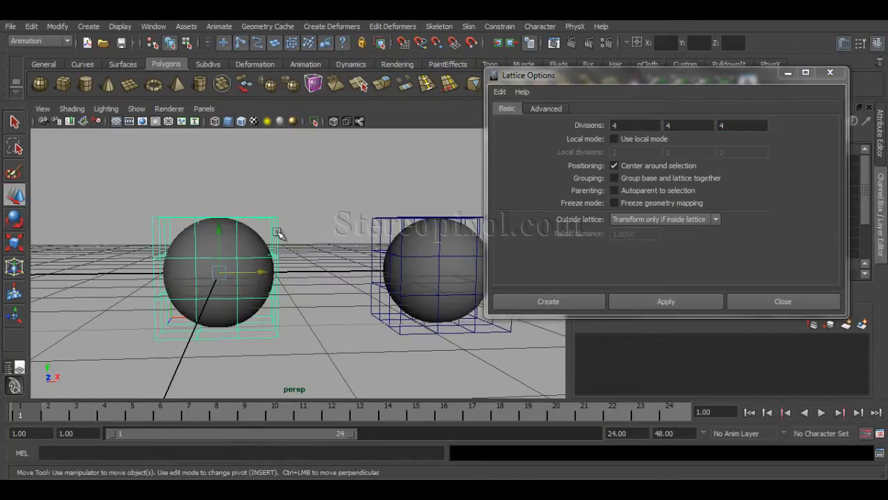
pyautogui.moveTo(275, 230); pyautogui.dragTo(260, 201, button='right')
pyautogui.moveTo(280, 234)
pyautogui.keyDown('alt'); pyautogui.mouseDown()
pyautogui.moveTo(280, 220)
pyautogui.moveTo(286, 227)
pyautogui.mouseUp(); pyautogui.keyUp('alt')
pyautogui.keyDown('alt'); pyautogui.moveTo(286, 227); pyautogui.dragTo(317, 175); pyautogui.keyUp('alt')
# Step: In the copy's lattice, pull the top row of points on the positive X side to about X 5.656, Y 1.628, Z -0.104
pyautogui.keyDown('alt'); pyautogui.moveTo(369, 235); pyautogui.dragTo(258, 246, button='middle'); pyautogui.keyUp('alt')
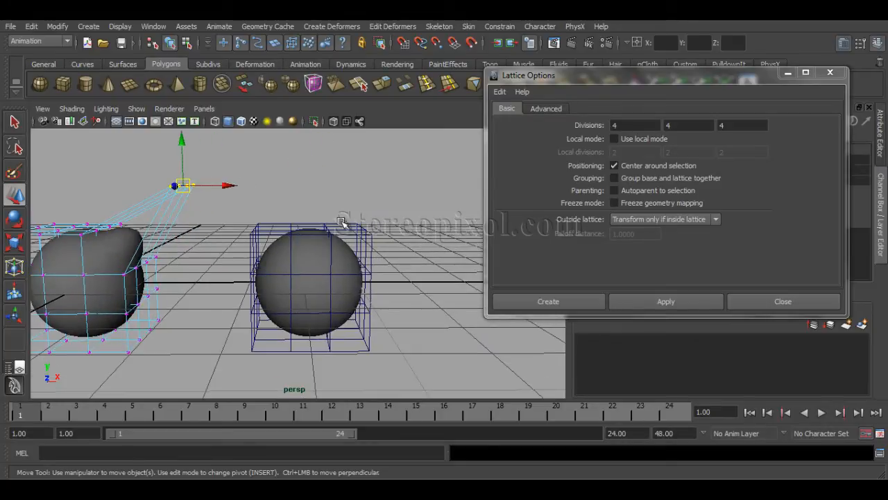
pyautogui.moveTo(341, 221); pyautogui.dragTo(374, 241)
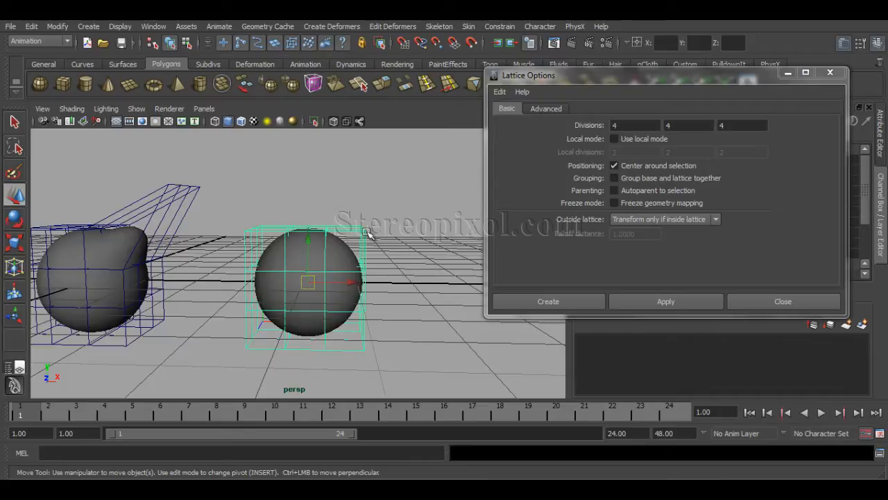
pyautogui.moveTo(366, 233); pyautogui.dragTo(350, 209, button='right')
pyautogui.moveTo(374, 238); pyautogui.dragTo(374, 240)
pyautogui.keyDown('alt'); pyautogui.moveTo(375, 240); pyautogui.dragTo(357, 293); pyautogui.keyUp('alt')
pyautogui.moveTo(438, 181); pyautogui.dragTo(403, 176)
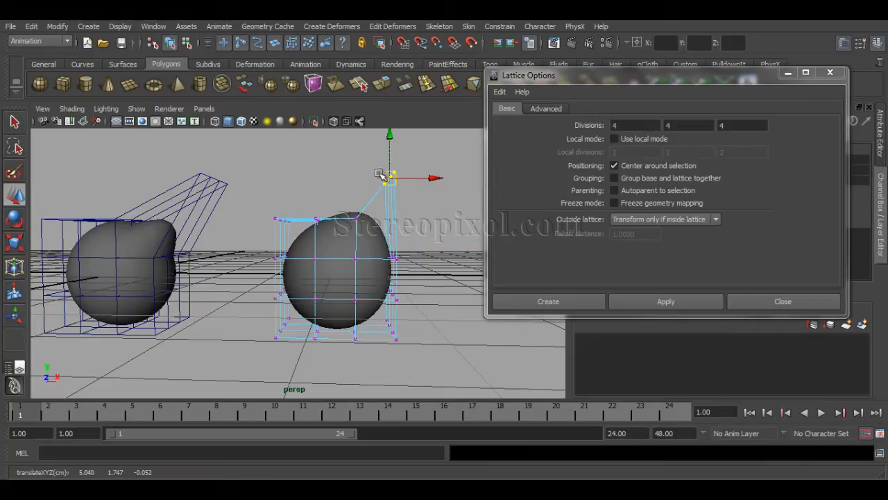
pyautogui.moveTo(385, 175); pyautogui.dragTo(420, 184)
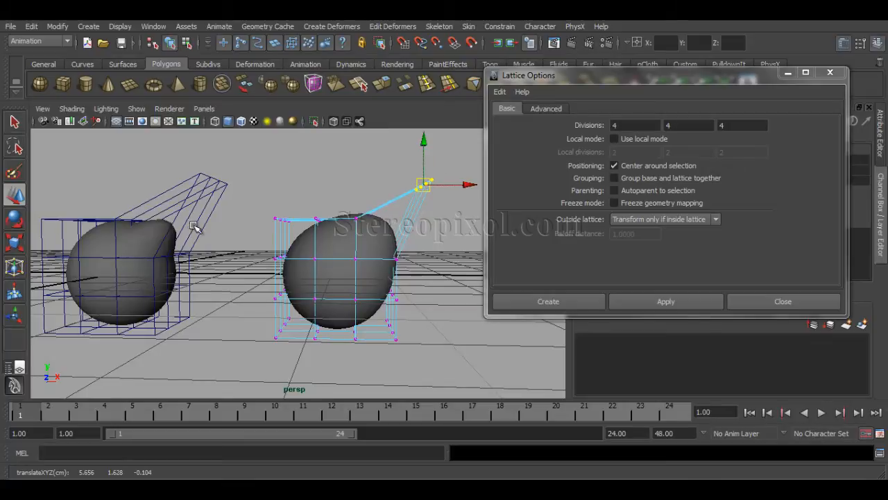
# Step: In the original sphere's lattice, pull the top row of points on the positive X side to about X 1.979, Y 1.935, Z -0.084
pyautogui.keyDown('alt'); pyautogui.moveTo(192, 222); pyautogui.dragTo(247, 193); pyautogui.keyUp('alt')
pyautogui.click(249, 190)
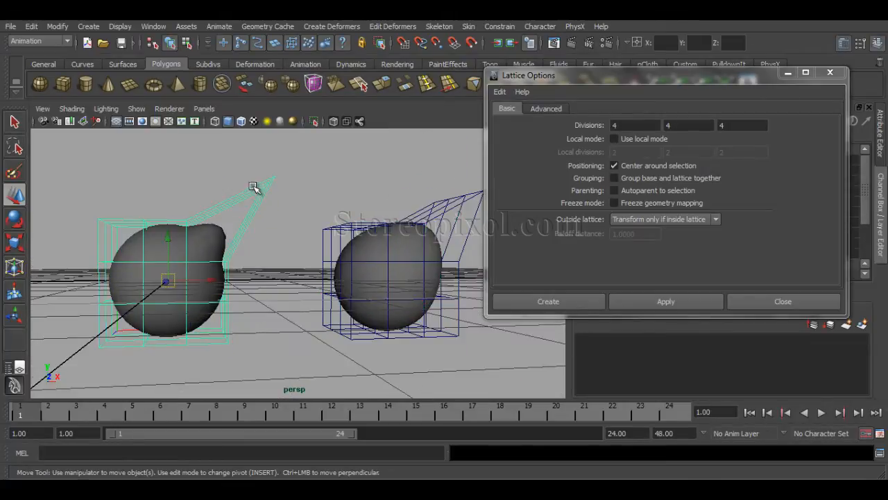
pyautogui.moveTo(262, 182); pyautogui.dragTo(264, 150, button='right')
pyautogui.moveTo(248, 157); pyautogui.dragTo(281, 177)
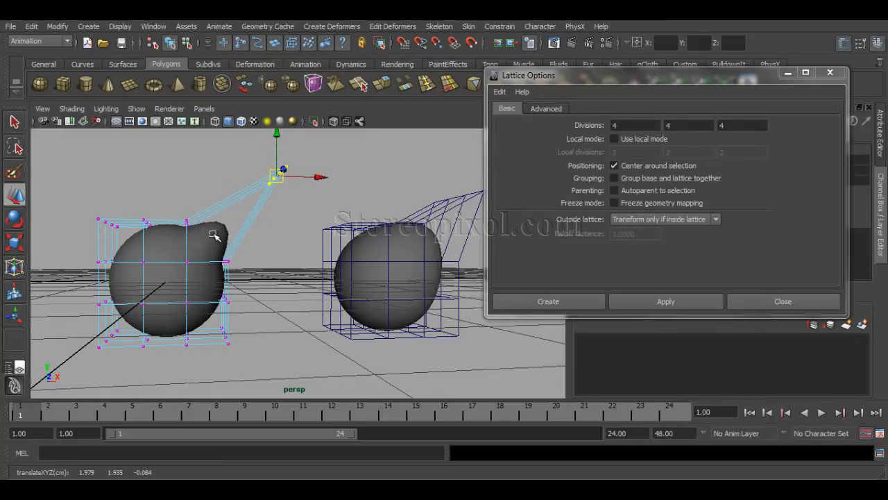
# Step: In the copy's lattice, pull the top row of points on the positive X side farther to about X 8.464, Y 2.535, Z -0.612
pyautogui.keyDown('alt'); pyautogui.moveTo(344, 274); pyautogui.dragTo(371, 280); pyautogui.keyUp('alt')
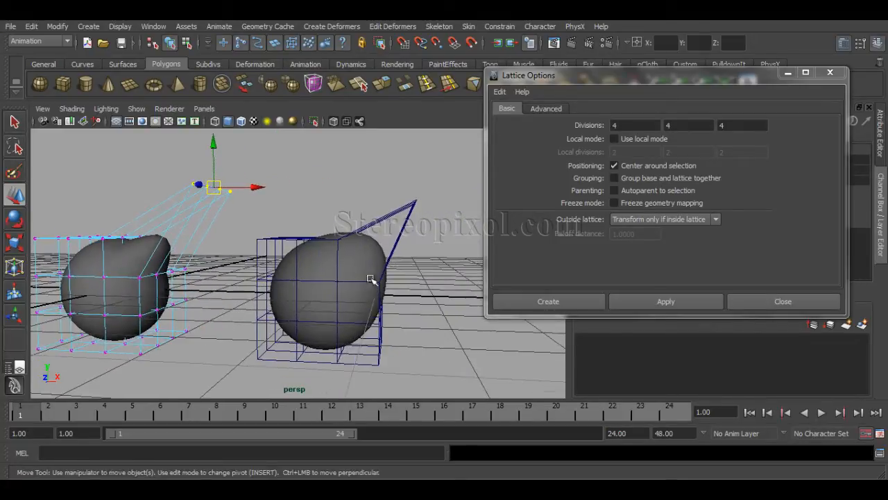
pyautogui.click(416, 206)
pyautogui.moveTo(416, 206); pyautogui.dragTo(406, 182, button='right')
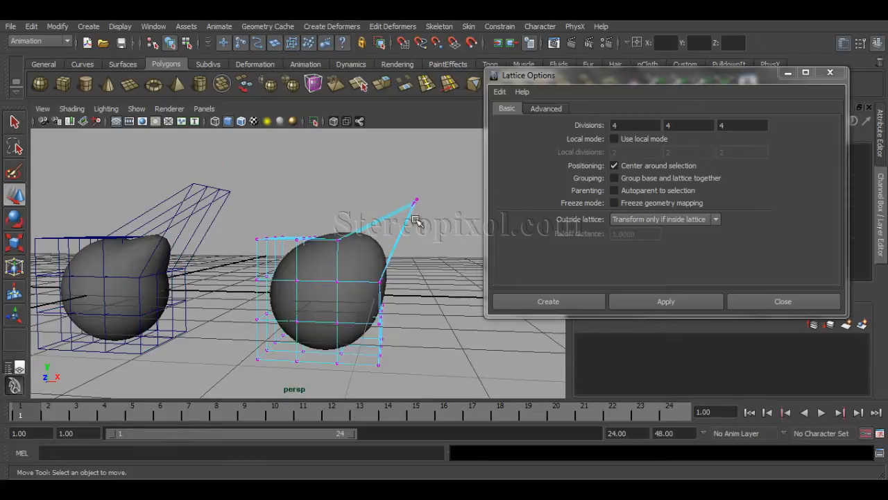
pyautogui.click(415, 201)
pyautogui.moveTo(410, 200); pyautogui.dragTo(468, 211)
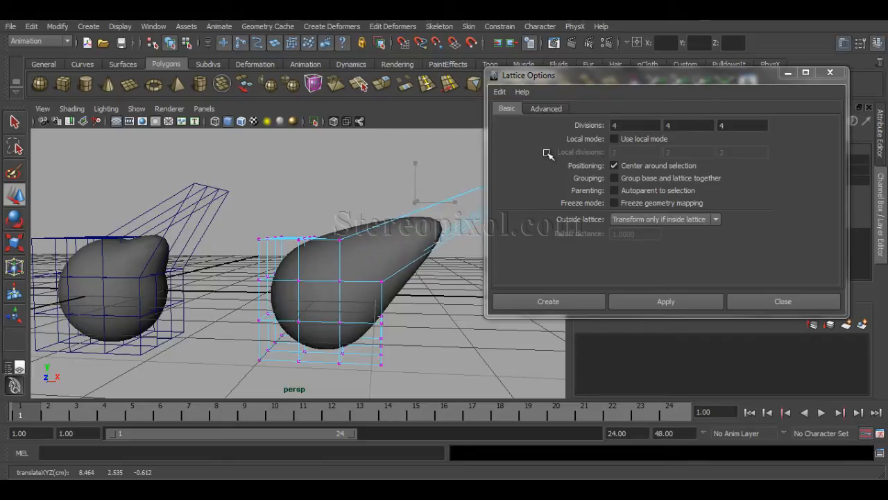
pyautogui.keyDown('alt'); pyautogui.moveTo(423, 279); pyautogui.dragTo(382, 268); pyautogui.keyUp('alt')
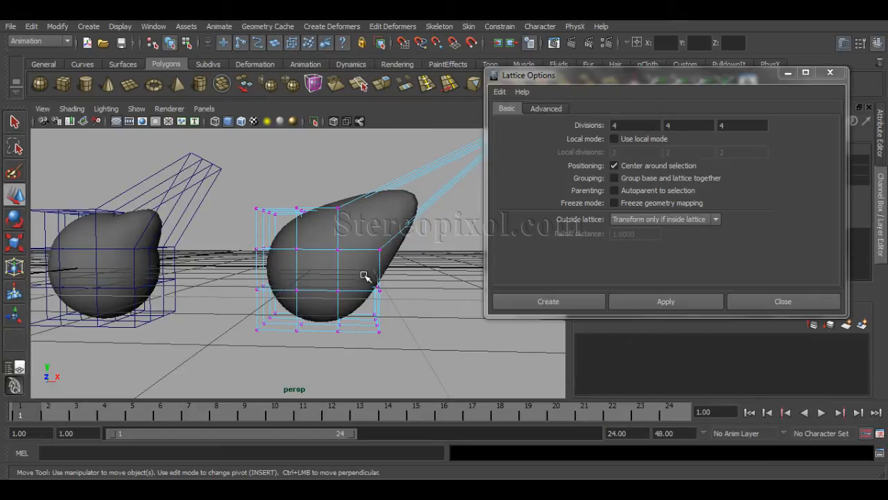
pyautogui.keyDown('alt'); pyautogui.moveTo(248, 277); pyautogui.dragTo(249, 299); pyautogui.keyUp('alt')
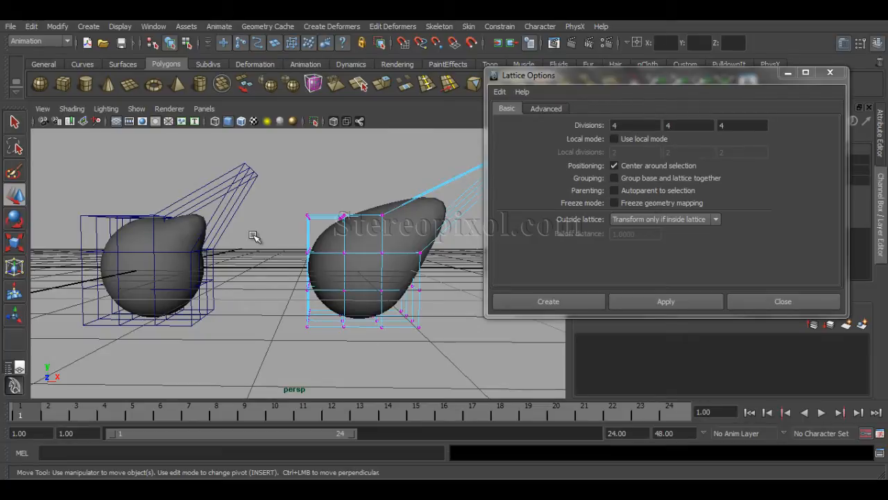
# Step: Undo the last point moves on both spheres' lattices
pyautogui.hotkey('ctrl', 'z')
pyautogui.hotkey('ctrl', 'z')
pyautogui.hotkey('ctrl', 'z')
pyautogui.hotkey('ctrl', 'z')
pyautogui.hotkey('ctrl', 'z')
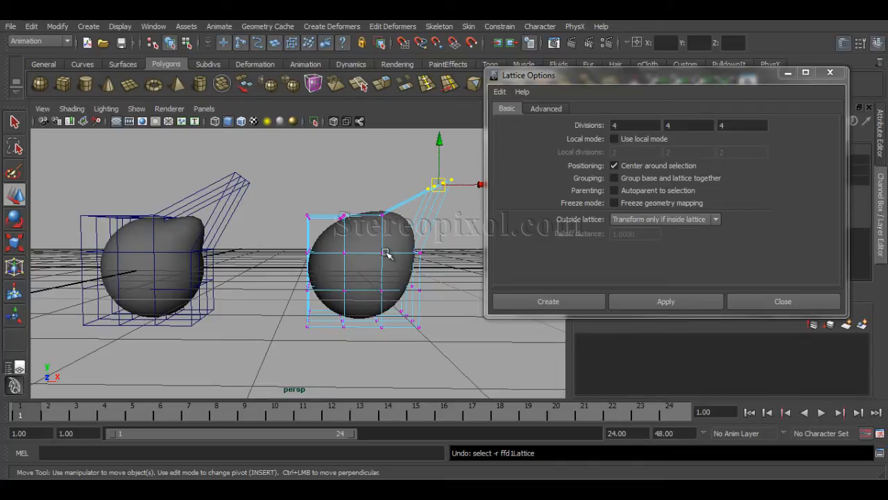
# Step: Delete the lattices from both the original sphere and its copy, and clear the selection
pyautogui.keyDown('alt'); pyautogui.moveTo(389, 264); pyautogui.dragTo(365, 275); pyautogui.keyUp('alt')
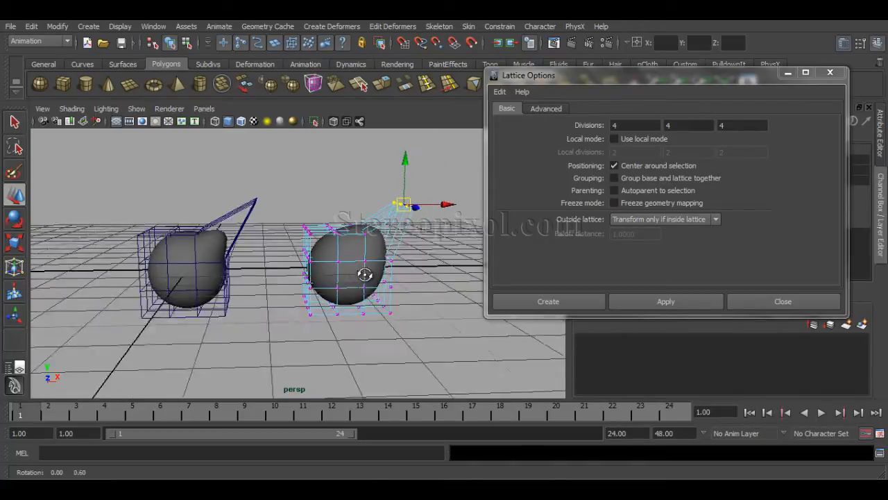
pyautogui.click(256, 208)
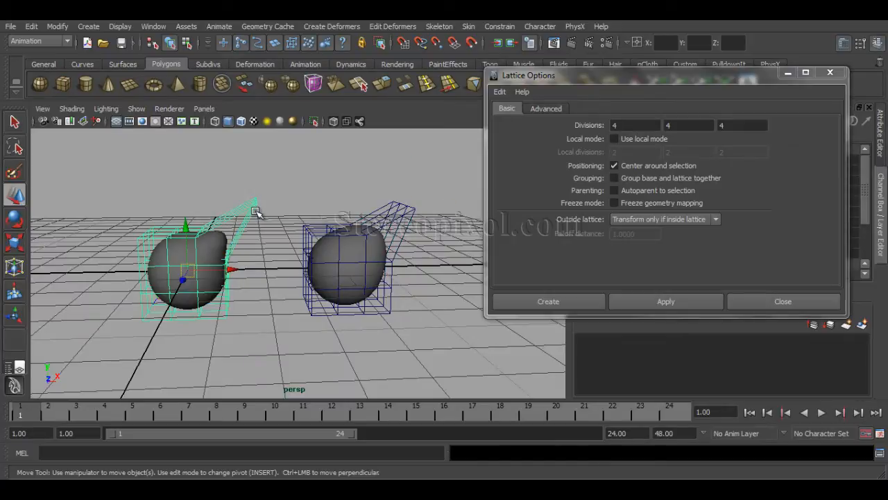
pyautogui.press('Delete')
pyautogui.click(405, 202)
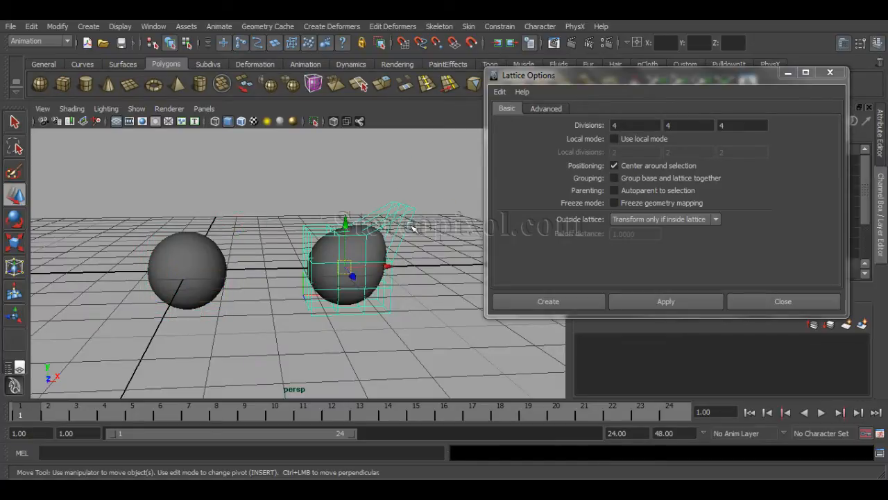
pyautogui.press('Delete')
pyautogui.click(339, 270)
pyautogui.click(313, 227)
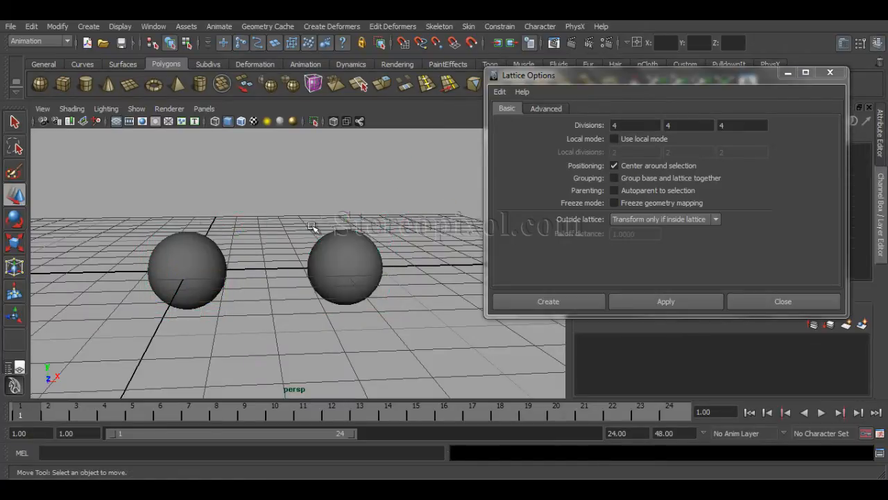
# Step: Apply a 4, 4, 4 lattice to the original sphere with Center around selection off, and display the view in wireframe
pyautogui.click(185, 248)
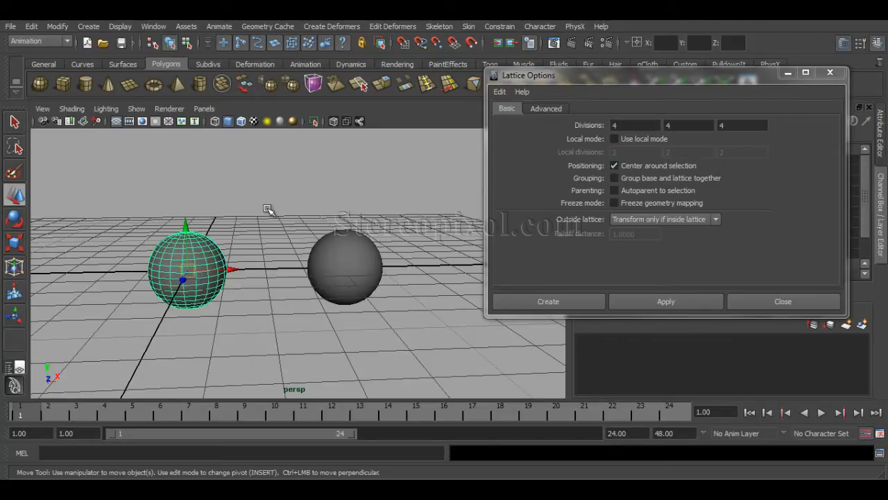
pyautogui.keyDown('alt'); pyautogui.moveTo(290, 215); pyautogui.dragTo(359, 210, button='middle'); pyautogui.keyUp('alt')
pyautogui.keyDown('alt'); pyautogui.moveTo(159, 261); pyautogui.dragTo(243, 280, button='right'); pyautogui.keyUp('alt')
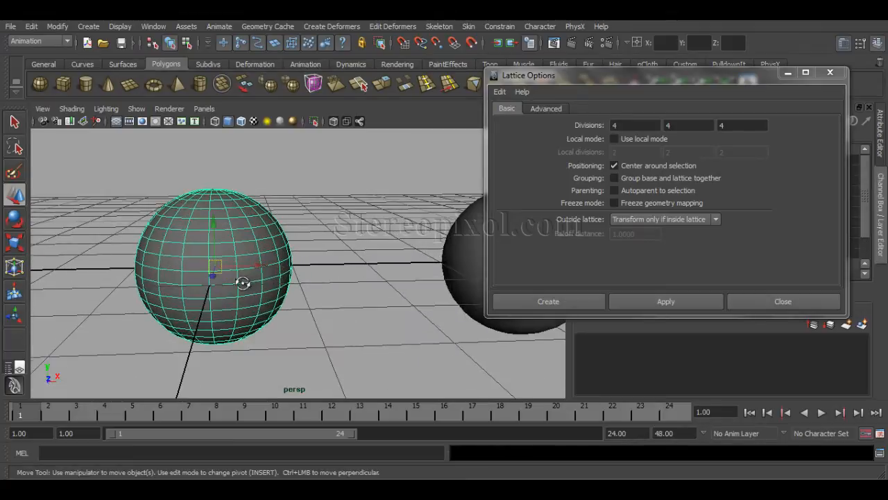
pyautogui.keyDown('alt'); pyautogui.moveTo(242, 282); pyautogui.dragTo(220, 287); pyautogui.keyUp('alt')
pyautogui.keyDown('alt'); pyautogui.moveTo(220, 286); pyautogui.dragTo(254, 275, button='middle'); pyautogui.keyUp('alt')
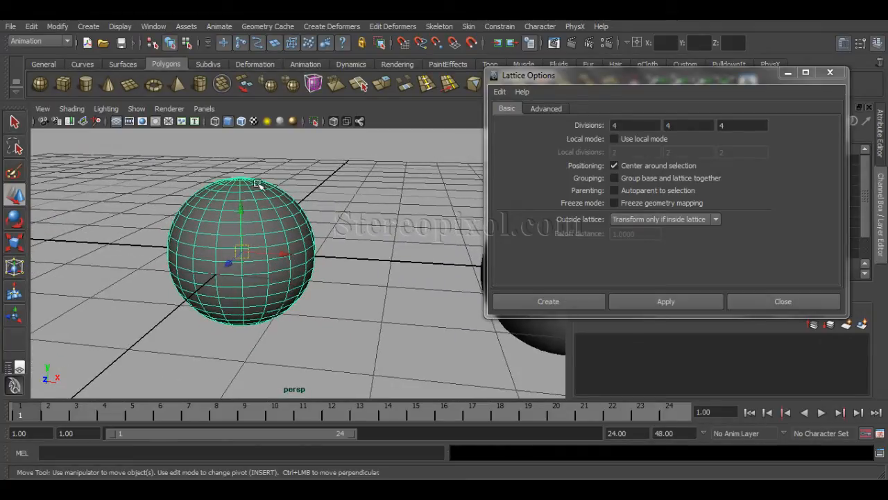
pyautogui.click(624, 166)
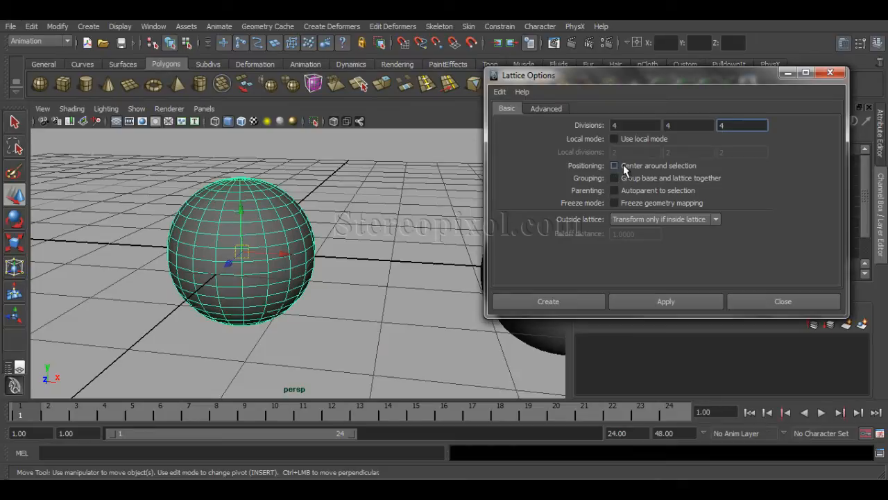
pyautogui.keyDown('alt'); pyautogui.moveTo(305, 189); pyautogui.dragTo(323, 202); pyautogui.keyUp('alt')
pyautogui.click(644, 302)
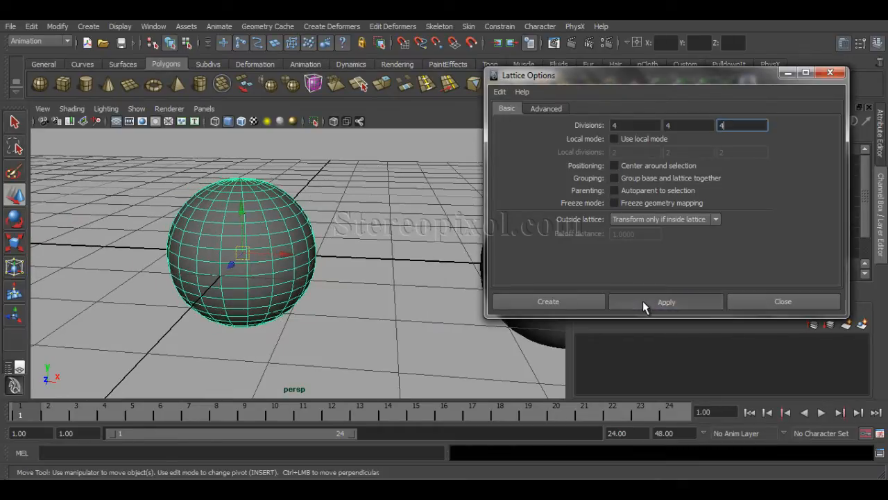
pyautogui.moveTo(258, 281)
pyautogui.keyDown('alt'); pyautogui.mouseDown()
pyautogui.moveTo(309, 264)
pyautogui.moveTo(285, 270)
pyautogui.mouseUp(); pyautogui.keyUp('alt')
pyautogui.press('4')
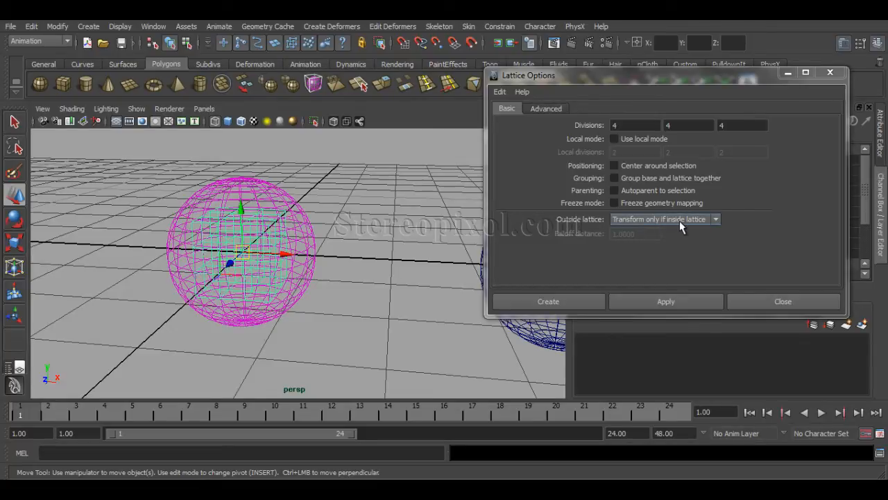
# Step: Switch the small inner lattice to Lattice Point mode and pull its top row of points on the positive X side outward and up
pyautogui.keyDown('alt'); pyautogui.moveTo(271, 248); pyautogui.dragTo(292, 250); pyautogui.keyUp('alt')
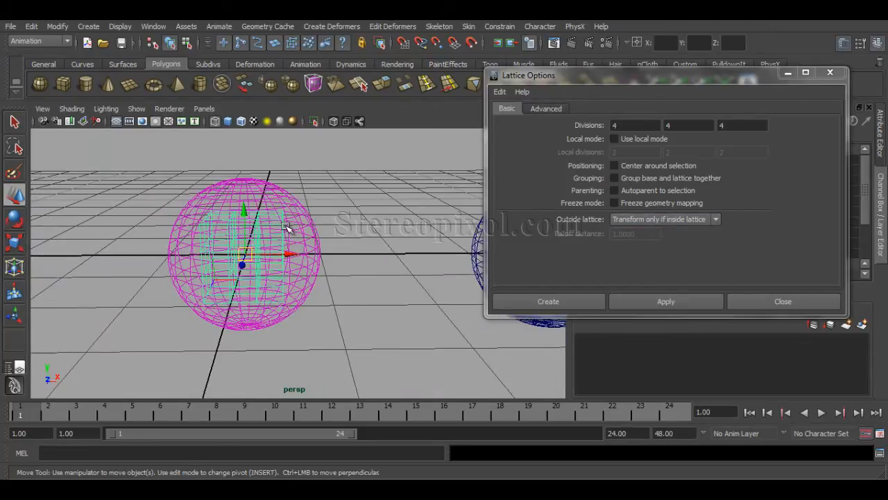
pyautogui.rightClick(283, 225)
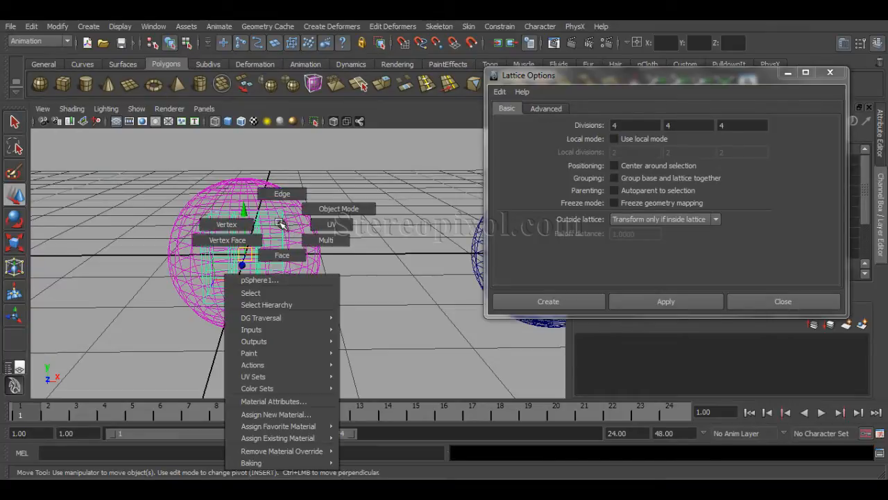
pyautogui.rightClick(279, 225)
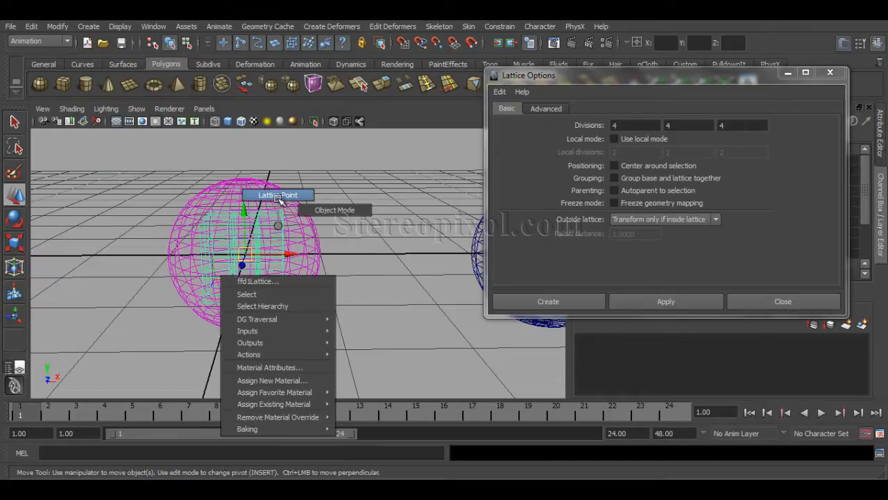
pyautogui.moveTo(278, 199); pyautogui.dragTo(277, 197, button='right')
pyautogui.moveTo(269, 200); pyautogui.dragTo(394, 170)
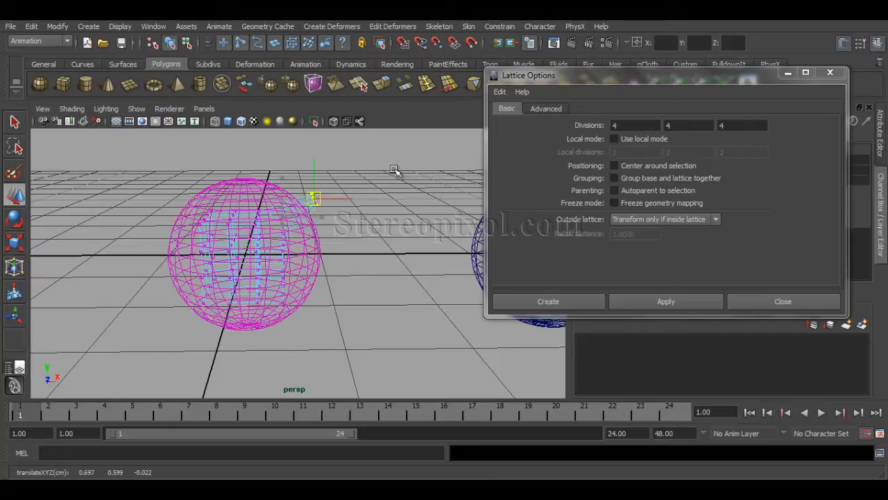
# Step: Undo the inner lattice's point moves and its creation, returning to the selected original sphere
pyautogui.hotkey('ctrl', 'z')
pyautogui.hotkey('ctrl', 'z')
pyautogui.hotkey('ctrl', 'z')
pyautogui.hotkey('ctrl', 'z')
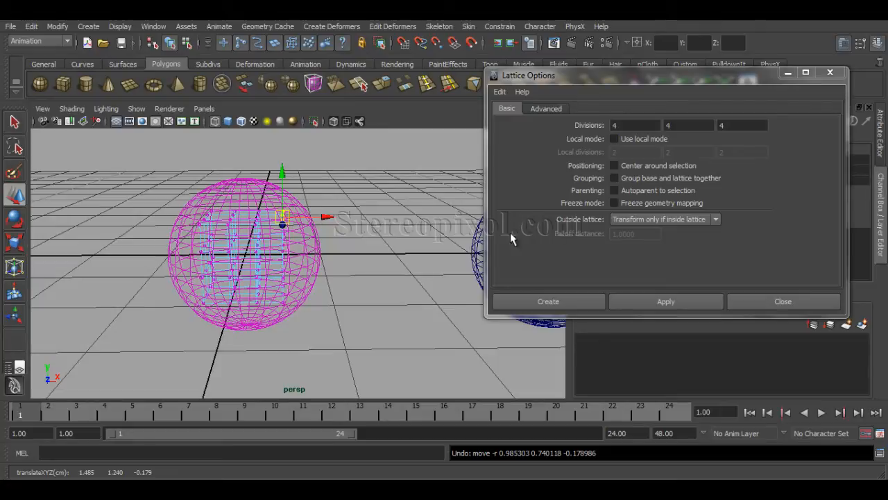
pyautogui.hotkey('ctrl', 'z')
pyautogui.hotkey('ctrl', 'z')
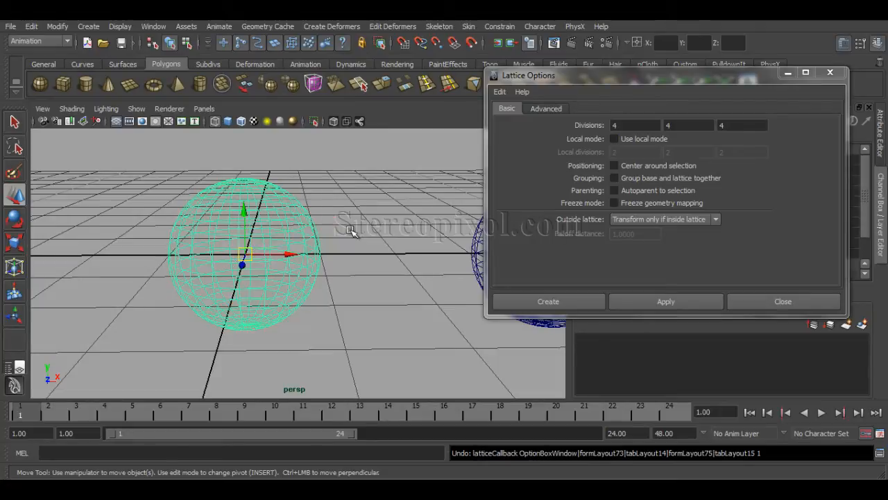
# Step: Apply a 4, 4, 4 lattice to the original sphere with Outside lattice set to Transform all points
pyautogui.click(663, 224)
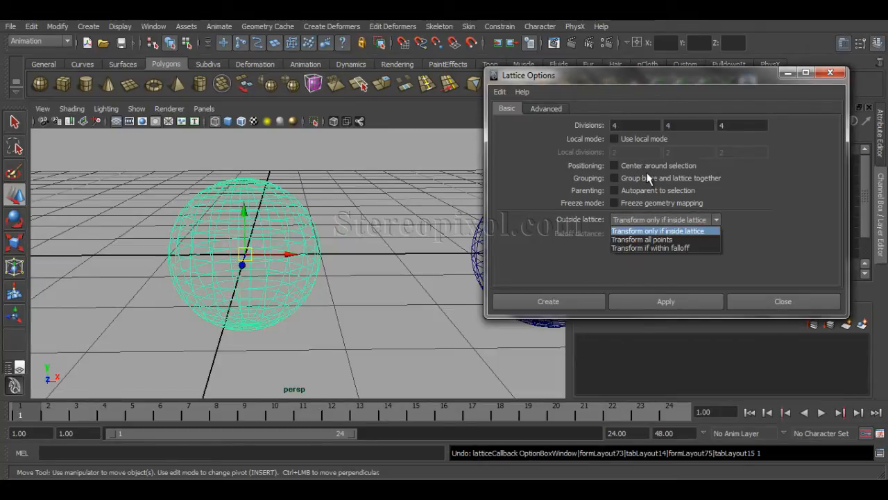
pyautogui.click(670, 240)
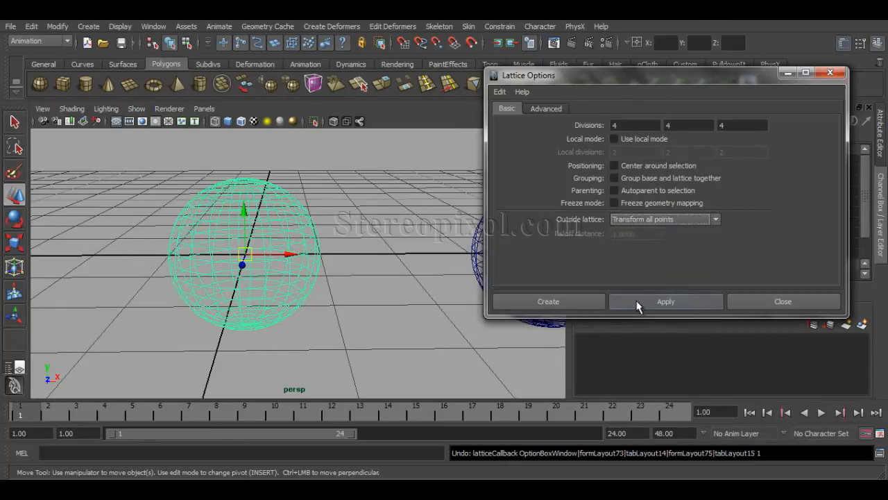
pyautogui.click(637, 304)
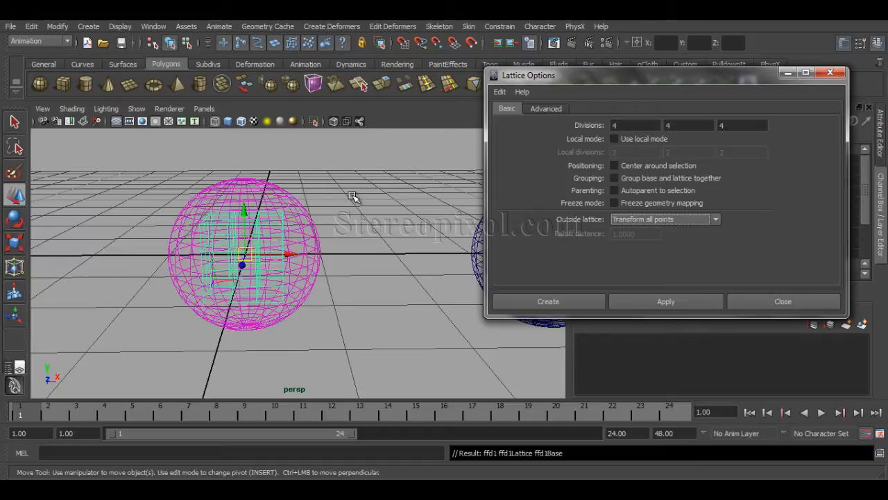
# Step: In the Transform all points lattice, select the top row of points on the positive X side and move it
pyautogui.moveTo(352, 194); pyautogui.dragTo(349, 167, button='right')
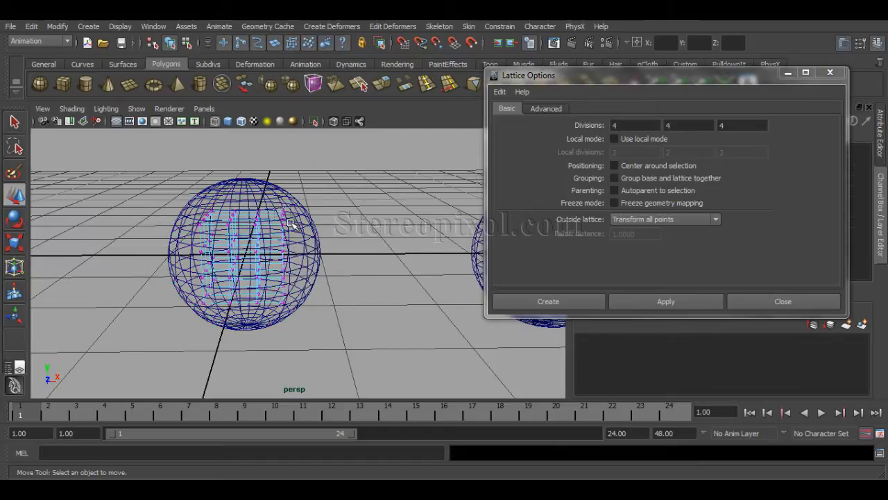
pyautogui.click(287, 221)
pyautogui.moveTo(286, 221)
pyautogui.mouseDown()
pyautogui.moveTo(323, 189)
pyautogui.moveTo(285, 210)
pyautogui.moveTo(334, 187)
pyautogui.moveTo(284, 215)
pyautogui.mouseUp()
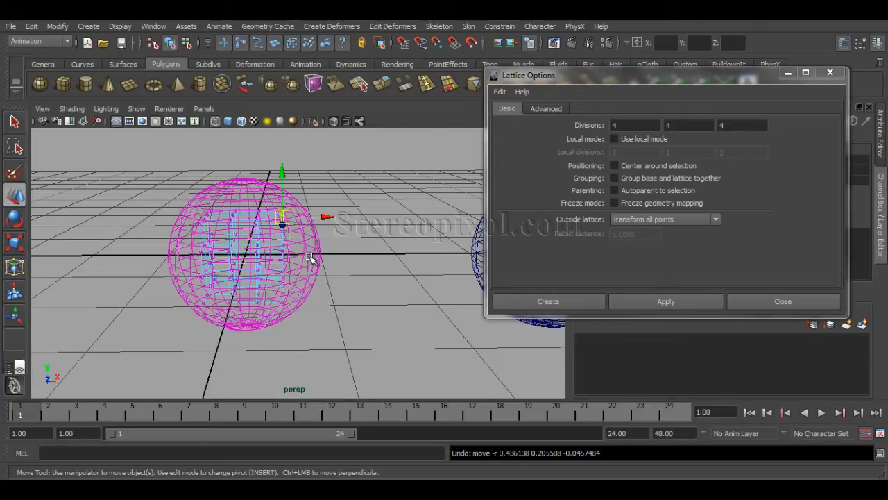
# Step: Undo the point edits and the creation of the Transform all points lattice
pyautogui.hotkey('ctrl', 'z')
pyautogui.hotkey('ctrl', 'z')
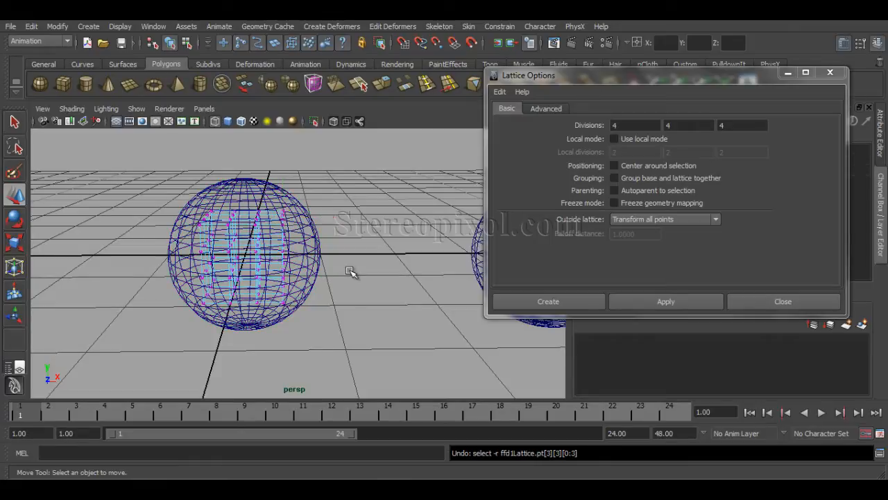
pyautogui.hotkey('ctrl', 'z')
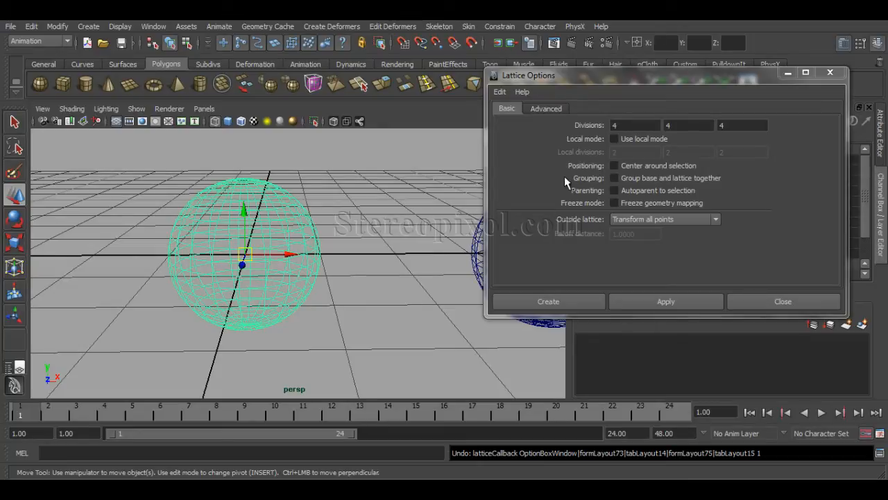
# Step: Switch Outside lattice to Transform only if inside lattice and on to Transform if within falloff, and open the falloff distance for editing
pyautogui.click(632, 220)
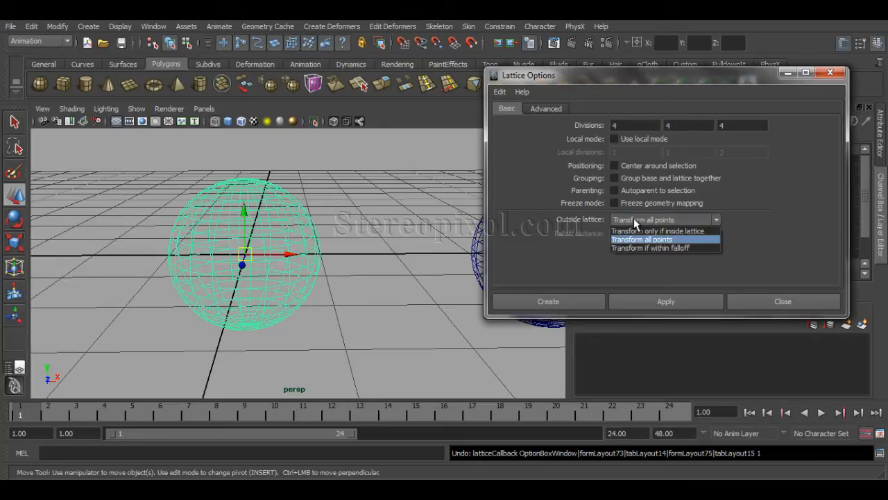
pyautogui.click(639, 231)
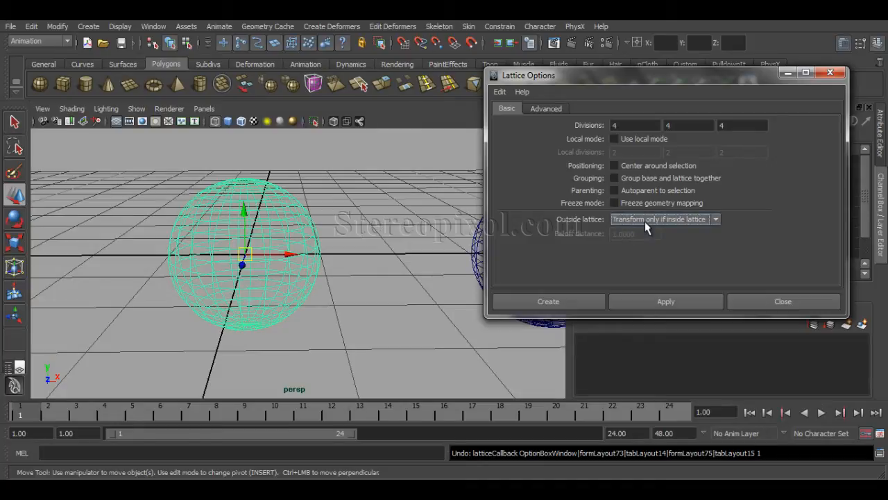
pyautogui.click(663, 222)
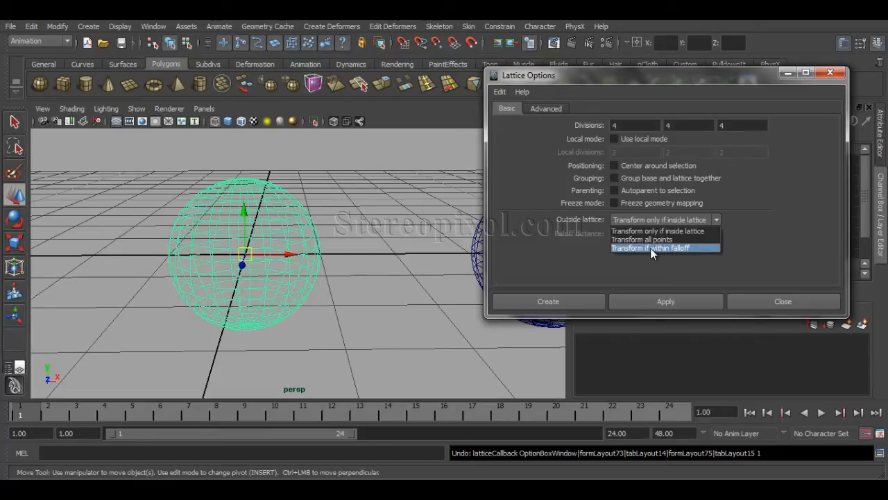
pyautogui.click(650, 248)
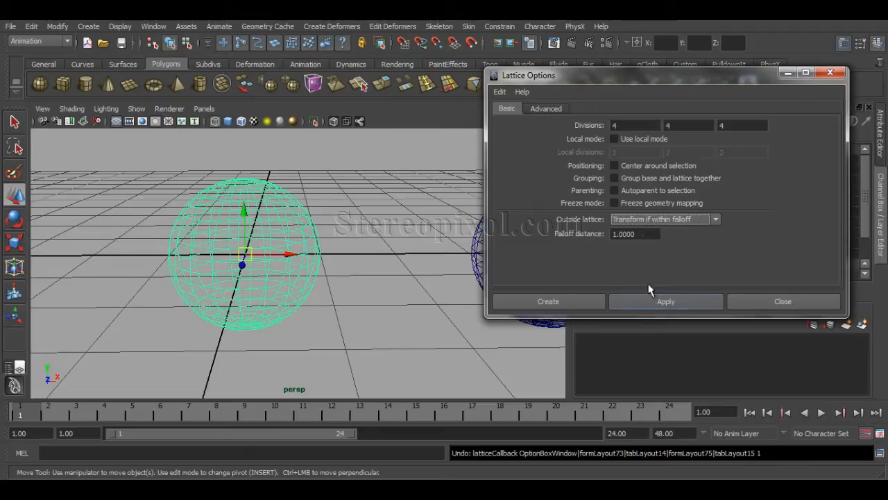
pyautogui.click(635, 234)
pyautogui.doubleClick(625, 235)
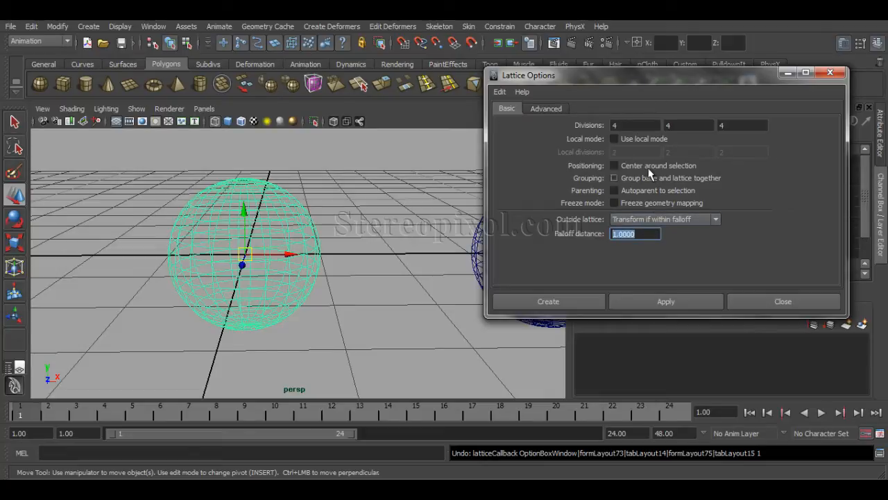
# Step: Apply a 4, 4, 4 lattice with Outside lattice set to Transform only if inside lattice and Group base and lattice together enabled
pyautogui.click(639, 220)
pyautogui.click(653, 231)
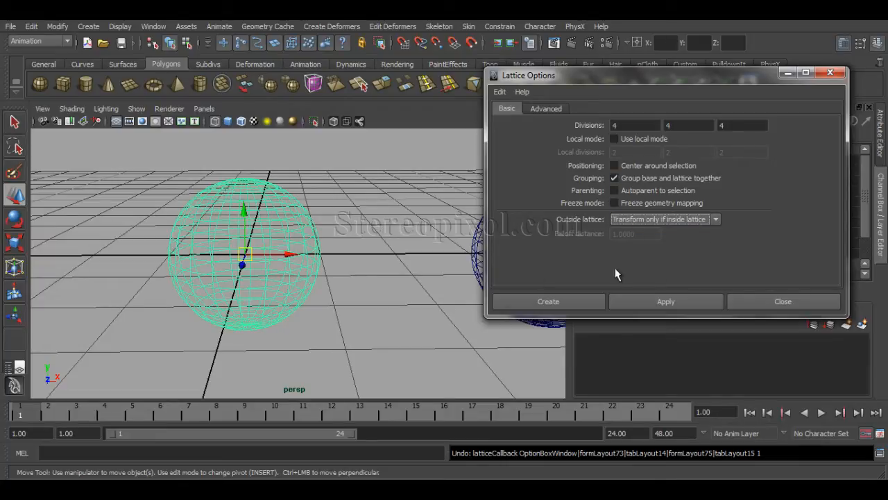
pyautogui.click(658, 306)
pyautogui.click(366, 244)
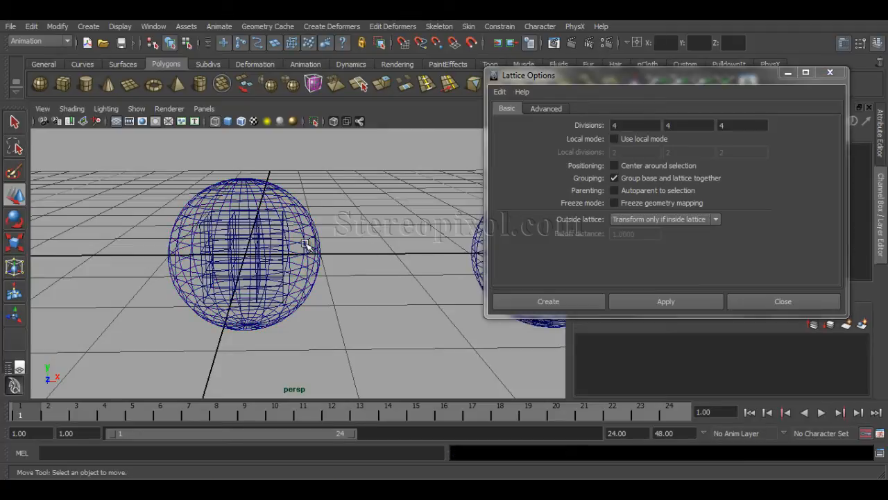
pyautogui.click(306, 254)
pyautogui.click(353, 208)
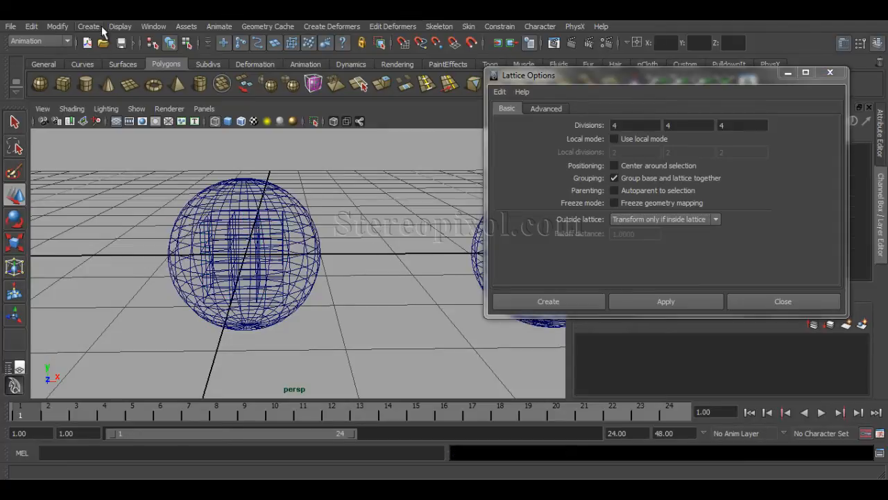
# Step: In the Outliner, select ffd1LatticeGroup, expand it and inspect its children ffd1Lattice and ffd1Base
pyautogui.click(155, 29)
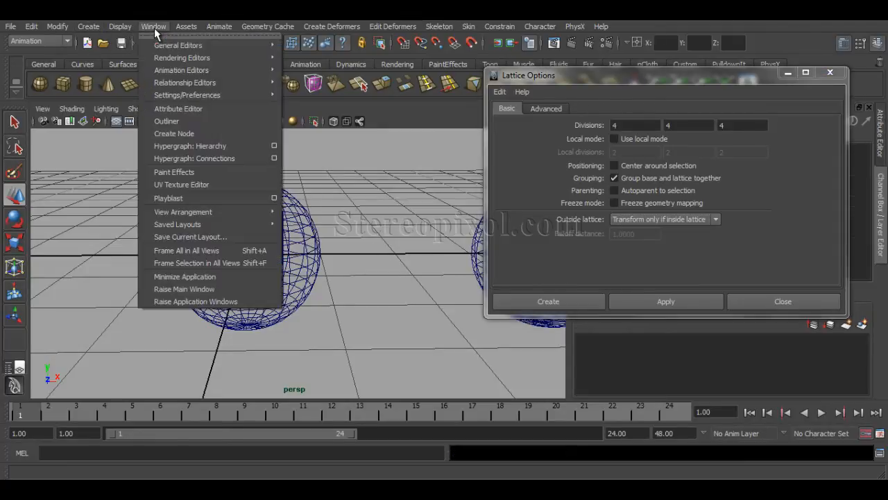
pyautogui.click(184, 122)
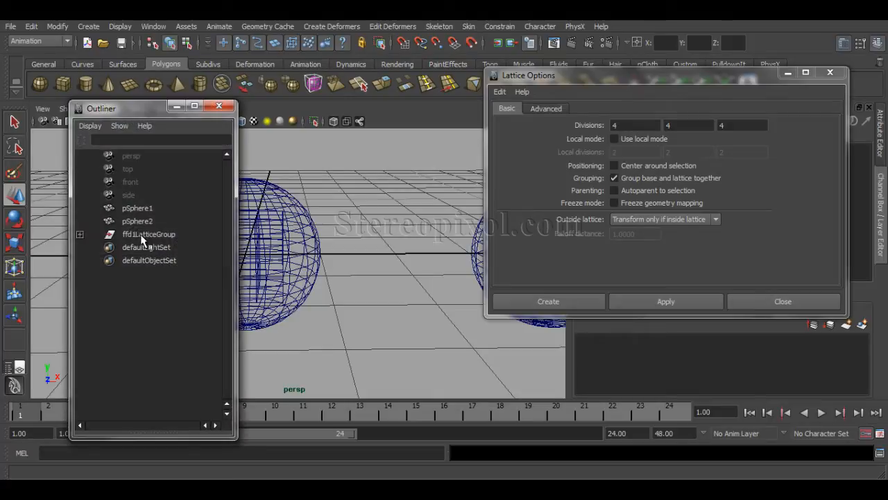
pyautogui.click(140, 234)
pyautogui.moveTo(492, 92); pyautogui.dragTo(492, 88)
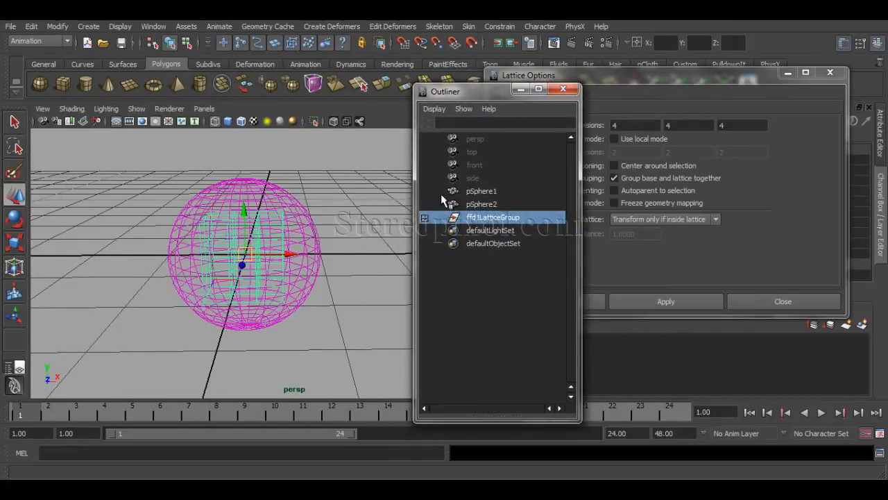
pyautogui.click(424, 218)
pyautogui.click(497, 231)
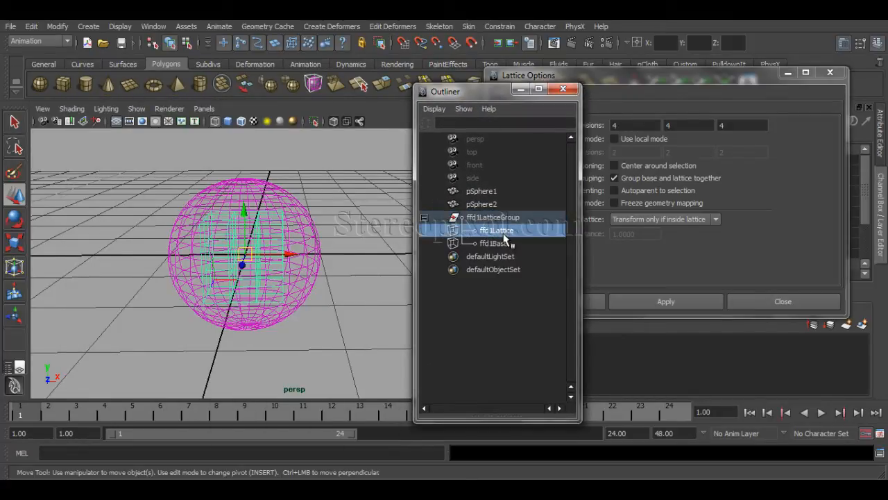
pyautogui.click(503, 244)
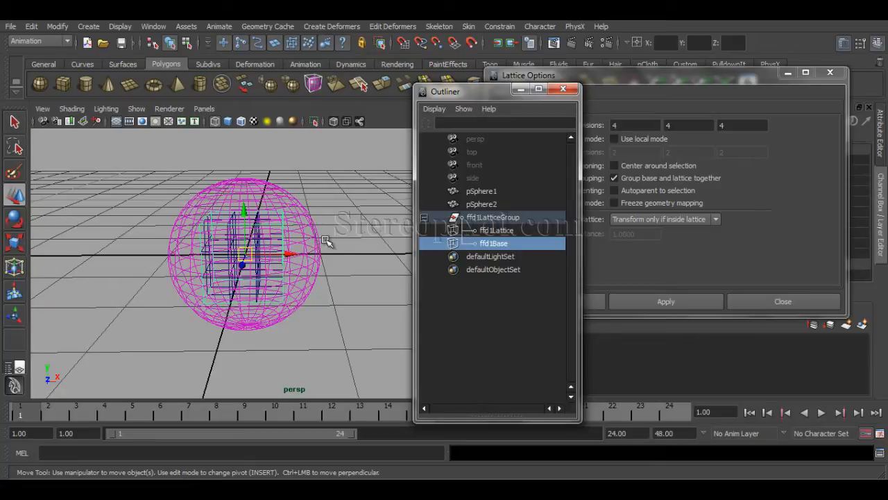
pyautogui.click(498, 230)
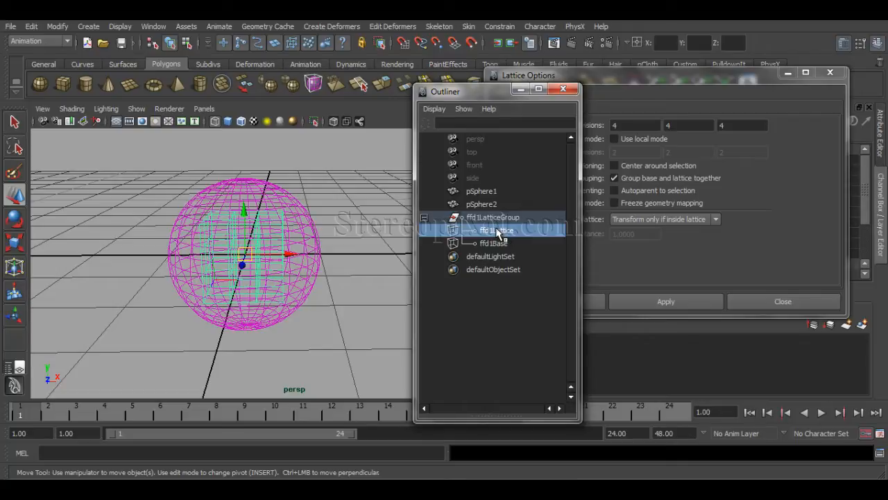
pyautogui.click(424, 219)
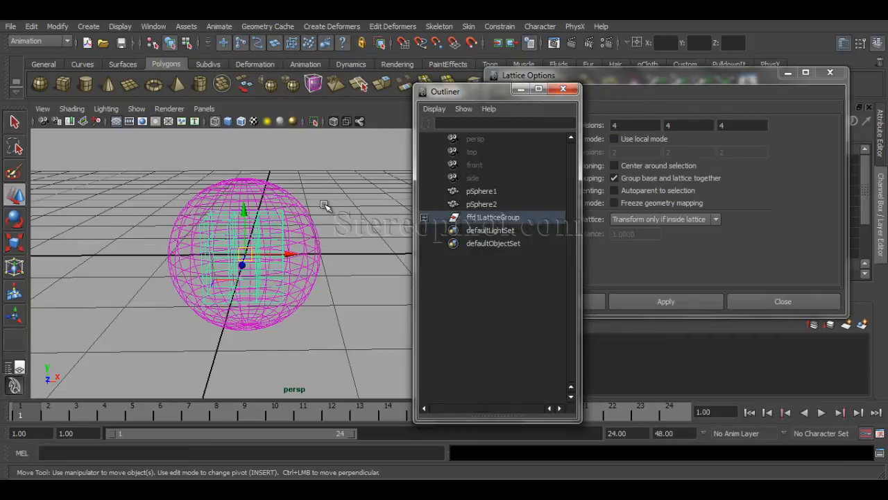
# Step: Check the lattice and base inside ffd1LatticeGroup once more, collapse the group and close the Outliner
pyautogui.click(494, 219)
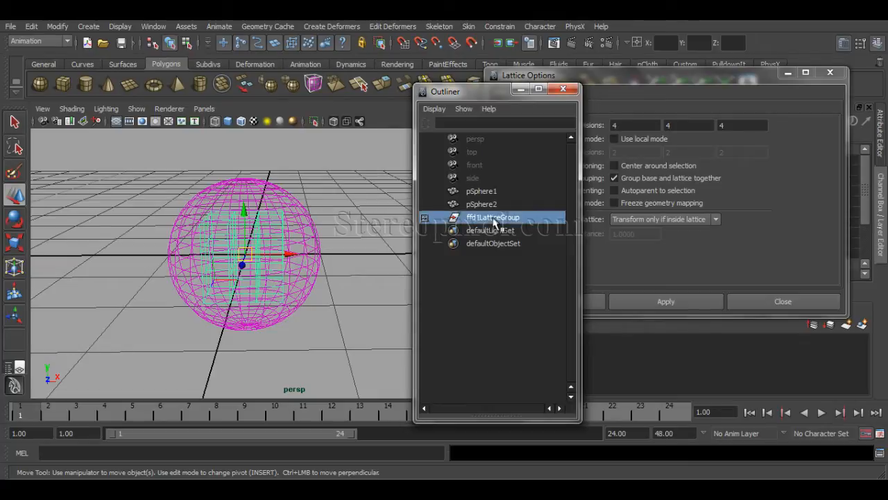
pyautogui.click(425, 219)
pyautogui.click(496, 232)
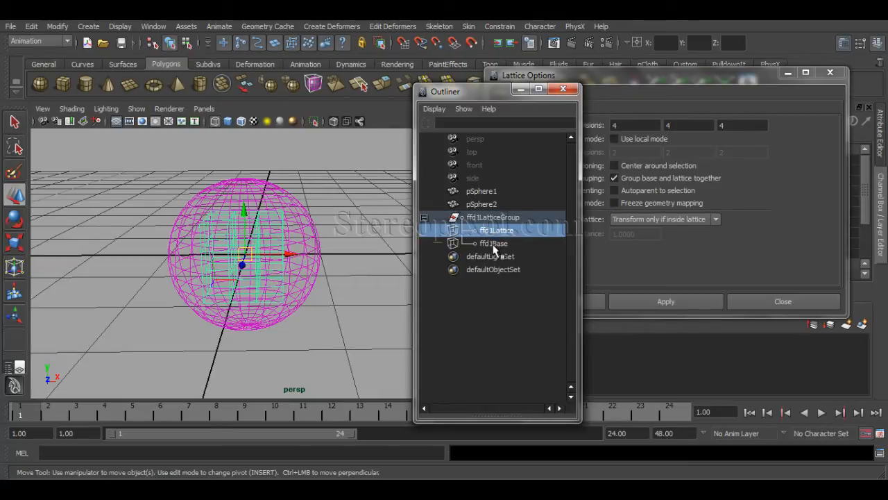
pyautogui.click(494, 244)
pyautogui.click(496, 232)
pyautogui.click(424, 219)
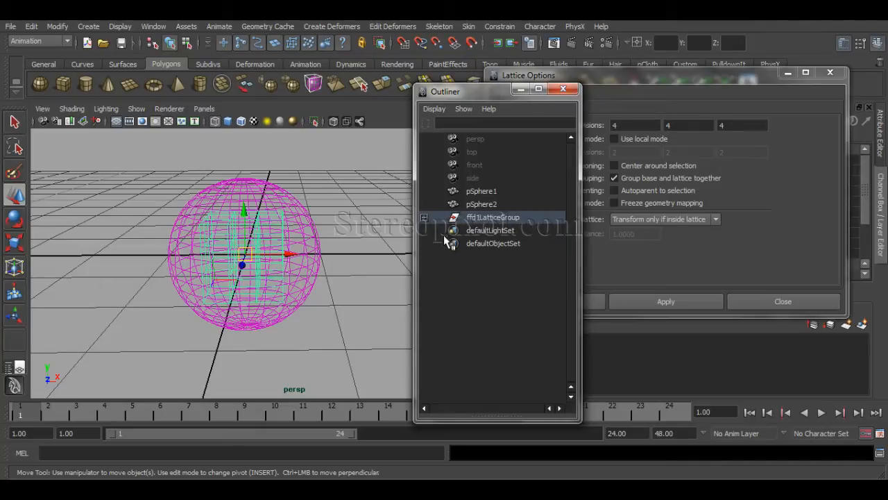
pyautogui.click(563, 88)
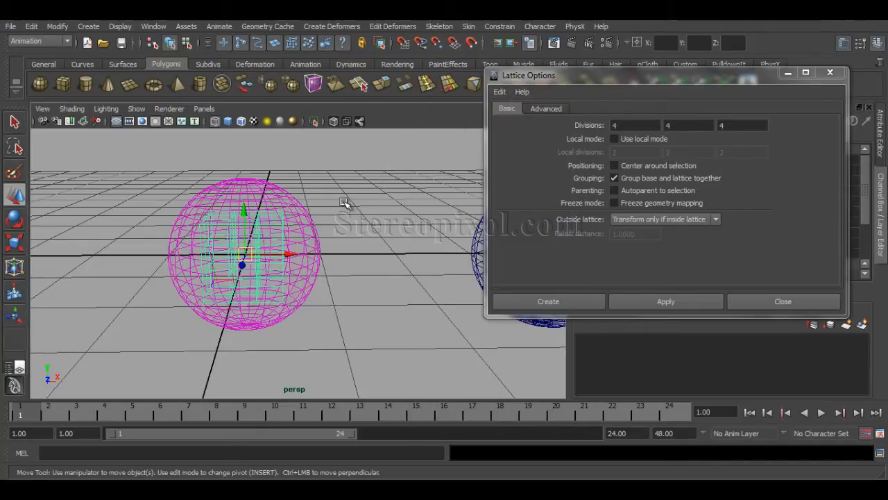
# Step: Return to the original sphere without its lattice and reapply a 4, 4, 4 lattice with base and lattice grouped
pyautogui.click(345, 202)
pyautogui.click(320, 244)
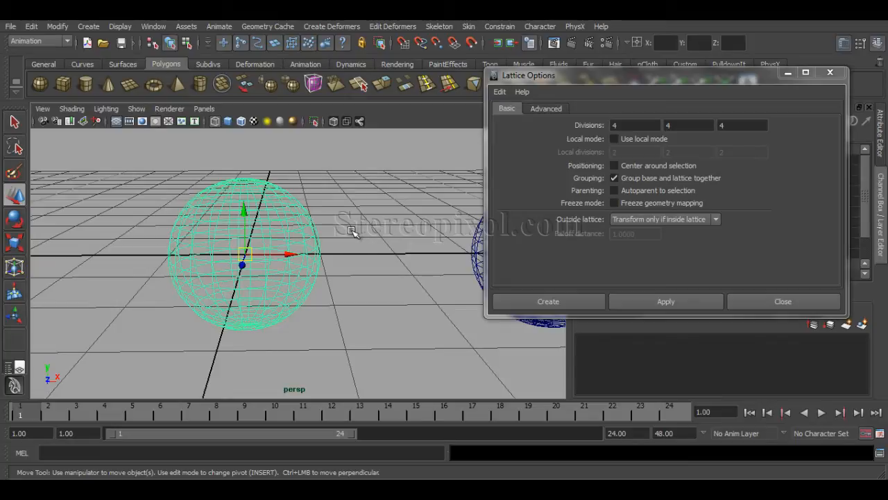
pyautogui.click(675, 308)
# Step: Try moving the sphere and its lattice separately along X, undoing both moves and the grouped lattice's creation
pyautogui.click(316, 264)
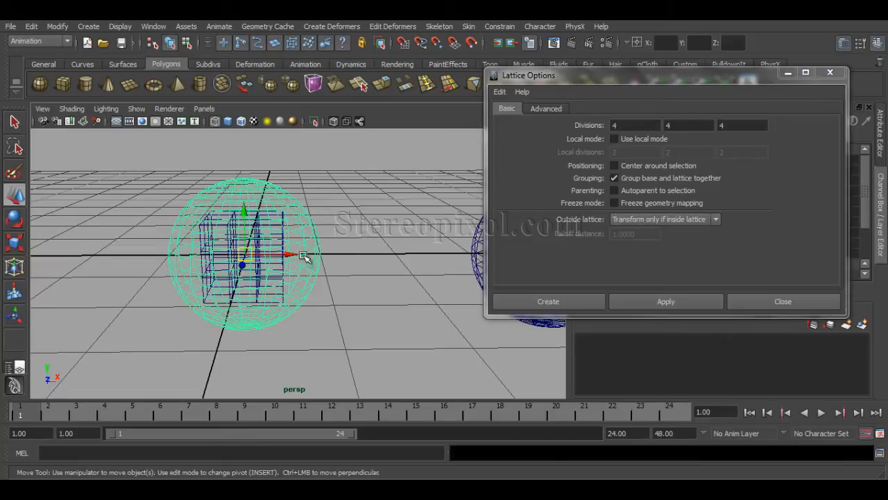
pyautogui.moveTo(305, 257); pyautogui.dragTo(402, 255)
pyautogui.hotkey('ctrl', 'z')
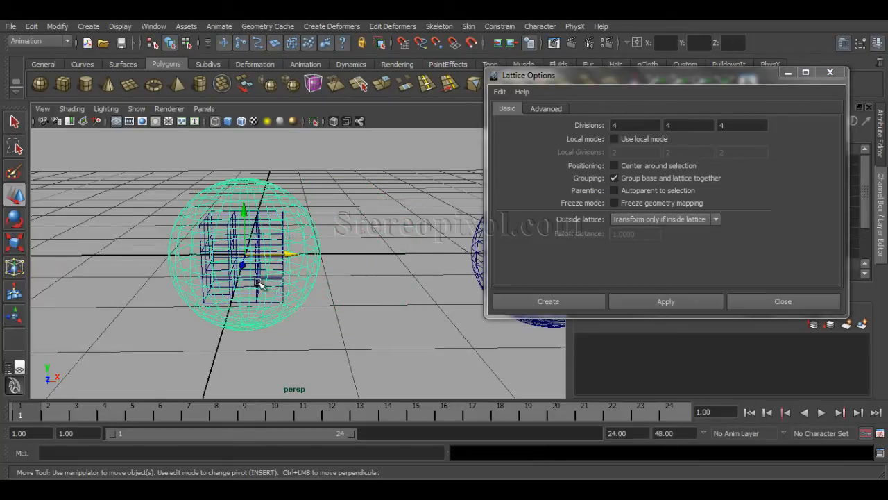
pyautogui.click(257, 283)
pyautogui.moveTo(293, 254); pyautogui.dragTo(381, 245)
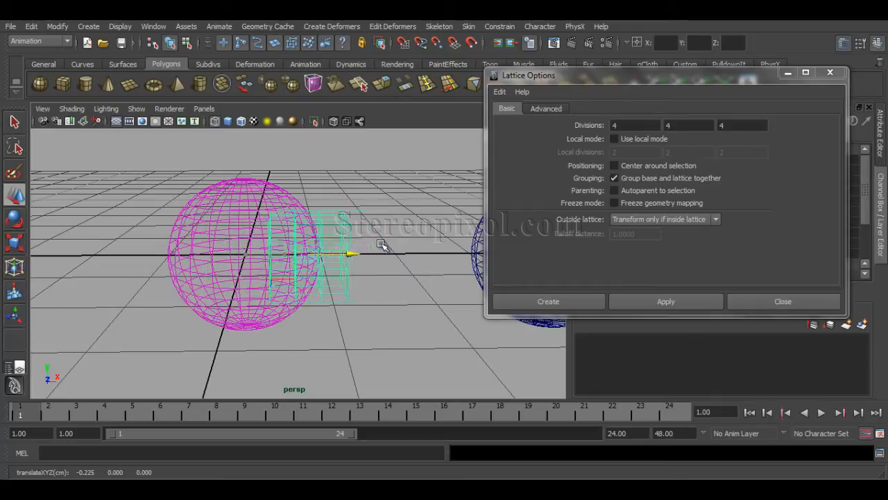
pyautogui.hotkey('ctrl', 'z')
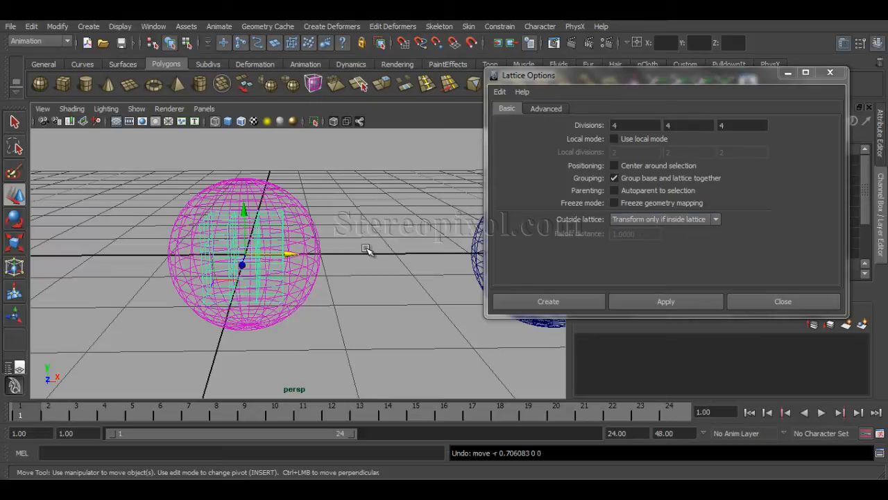
pyautogui.hotkey('ctrl', 'z')
pyautogui.hotkey('ctrl', 'z')
# Step: Enable Autoparent to selection, disable Group base and lattice together, and try a lattice on the sphere before undoing it
pyautogui.click(639, 193)
pyautogui.click(642, 179)
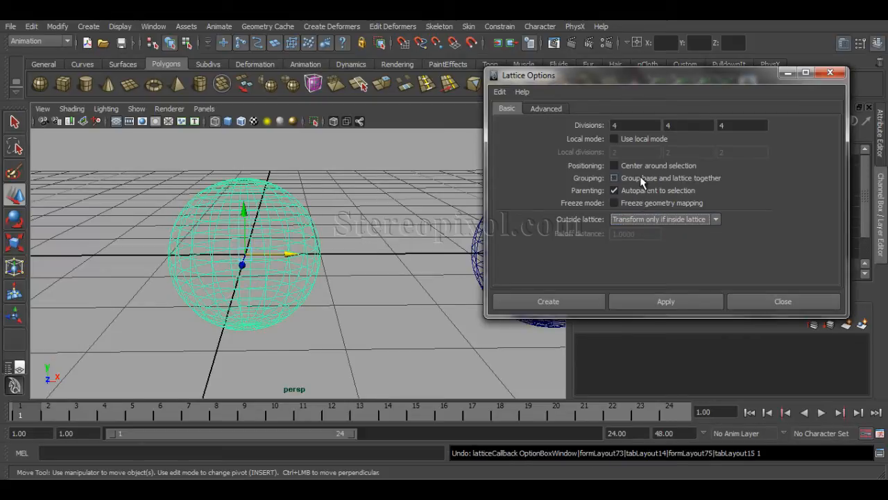
pyautogui.click(637, 305)
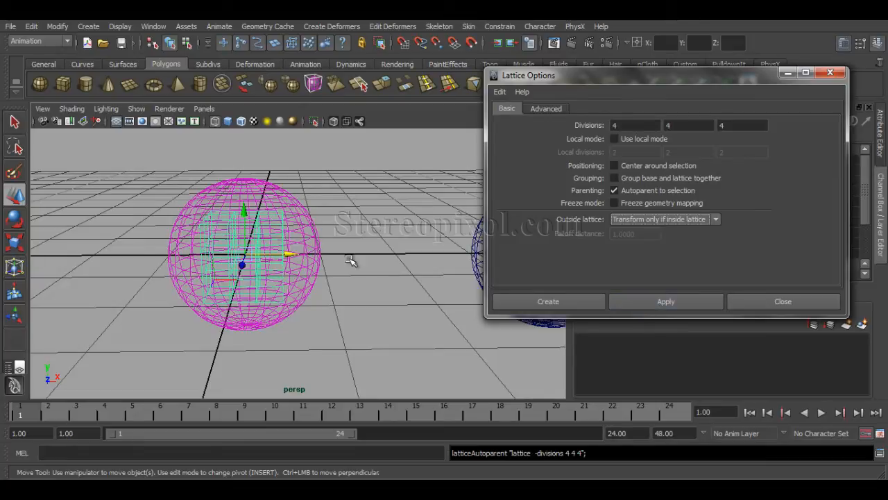
pyautogui.hotkey('ctrl', 'z')
pyautogui.hotkey('ctrl', 'z')
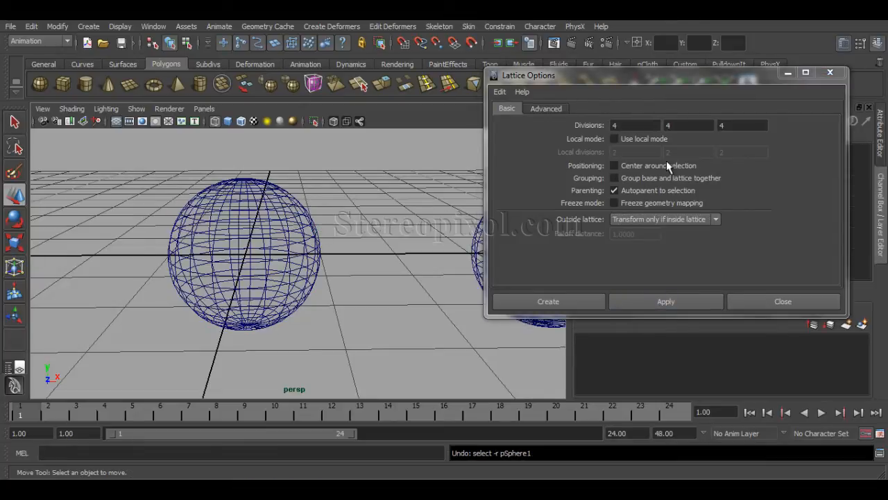
# Step: Enable Center around selection and apply a 4, 4, 4 autoparented lattice to the original sphere
pyautogui.click(670, 166)
pyautogui.click(664, 303)
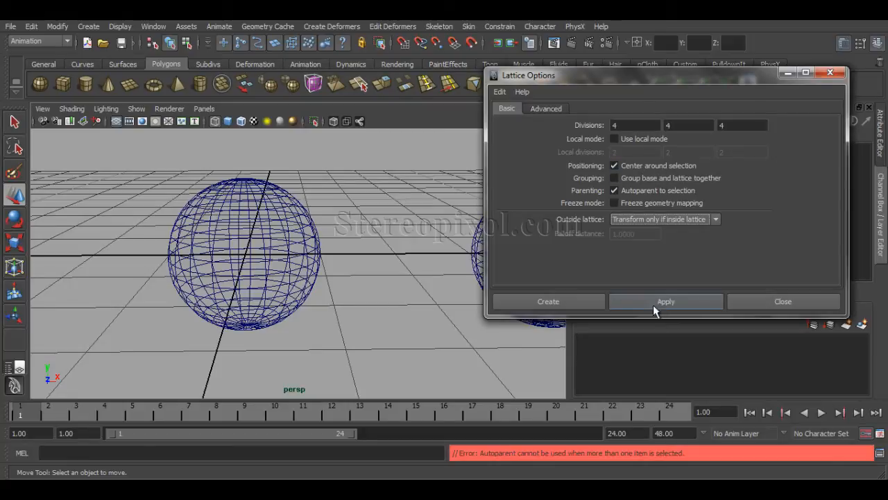
pyautogui.click(210, 233)
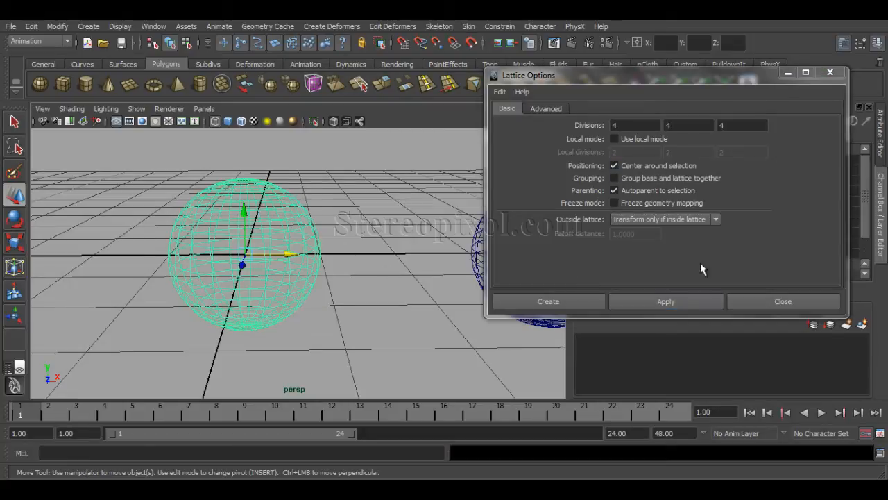
pyautogui.click(671, 302)
pyautogui.keyDown('alt'); pyautogui.moveTo(322, 241); pyautogui.dragTo(310, 241); pyautogui.keyUp('alt')
pyautogui.click(323, 208)
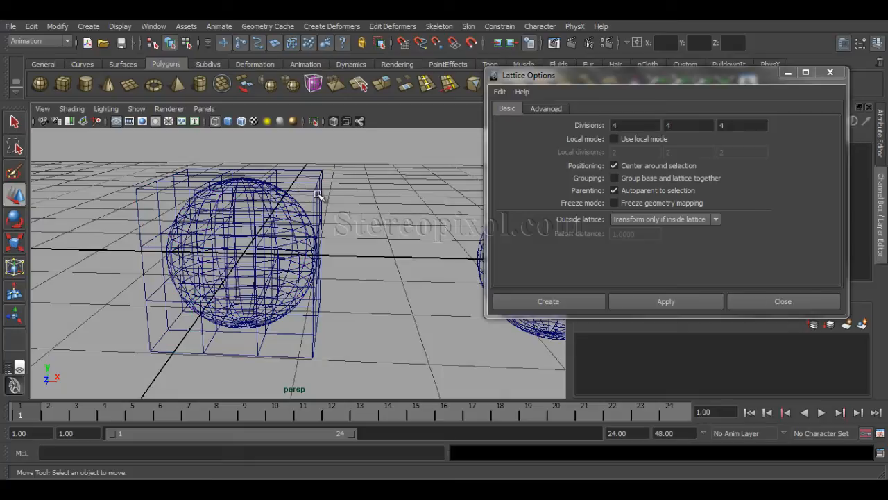
# Step: Select the autoparented lattice, move it about -0.45 cm along X and undo the move
pyautogui.click(319, 194)
pyautogui.keyDown('alt'); pyautogui.moveTo(351, 216); pyautogui.dragTo(228, 229, button='right'); pyautogui.keyUp('alt')
pyautogui.moveTo(311, 260); pyautogui.dragTo(292, 246)
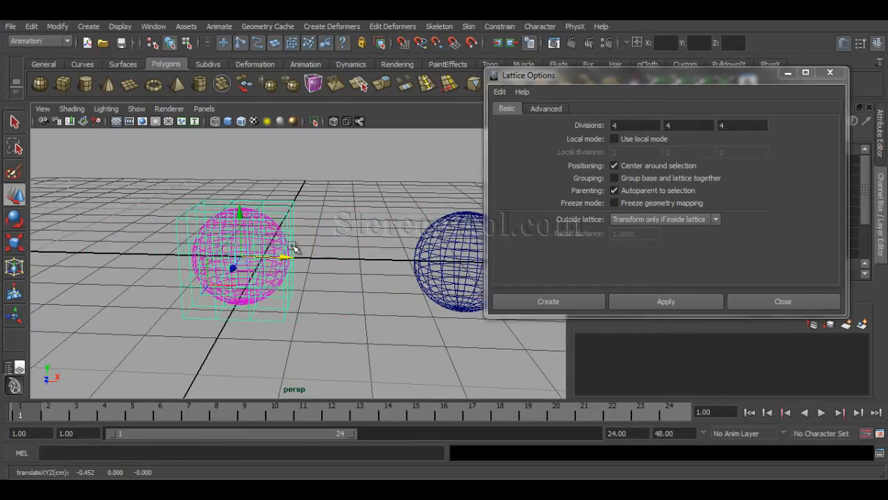
pyautogui.hotkey('ctrl', 'z')
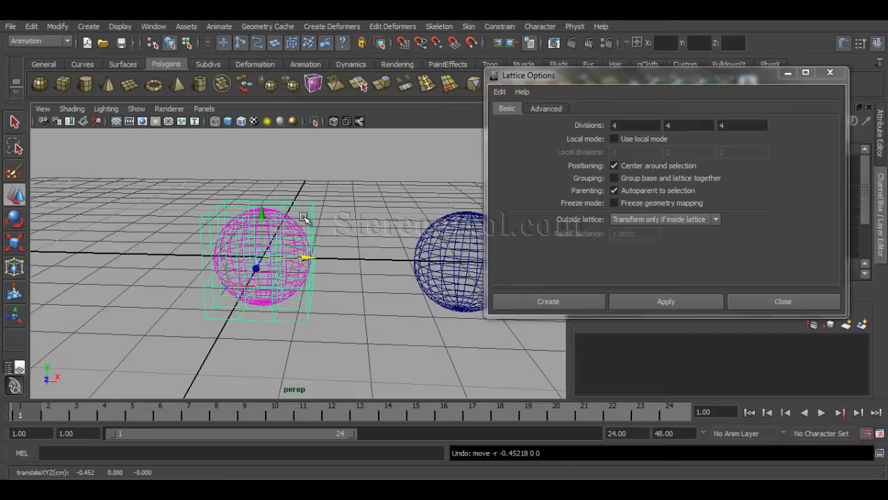
# Step: Select the sphere and its lattice in turn, move the lattice slightly along X, undo the move and reselect the sphere
pyautogui.click(298, 240)
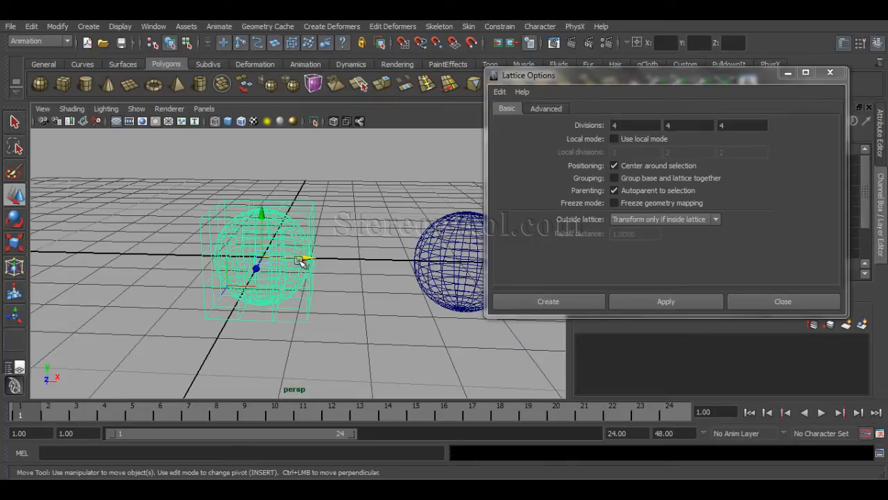
pyautogui.click(312, 218)
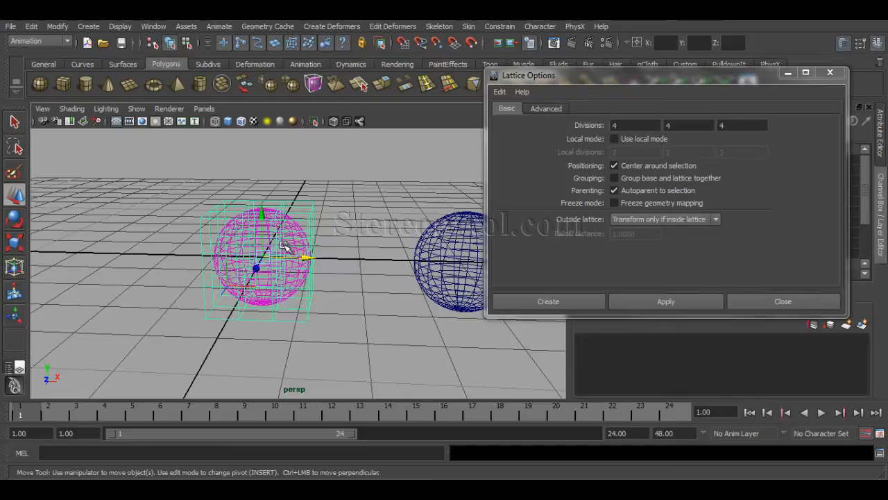
pyautogui.moveTo(307, 255); pyautogui.dragTo(325, 257)
pyautogui.hotkey('ctrl', 'z')
pyautogui.click(362, 238)
pyautogui.click(298, 240)
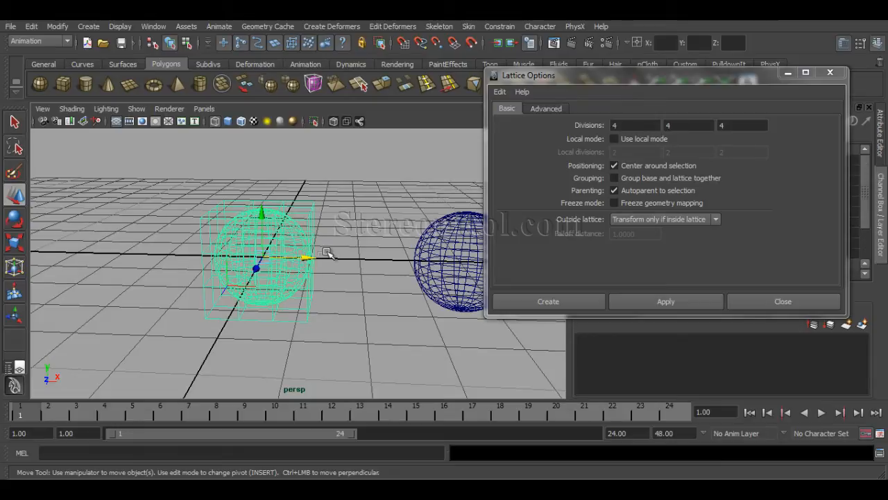
# Step: Move the first sphere with its autoparented lattice about -0.86 cm along X, then undo the move
pyautogui.moveTo(307, 258); pyautogui.dragTo(266, 257)
pyautogui.moveTo(264, 289); pyautogui.dragTo(265, 281)
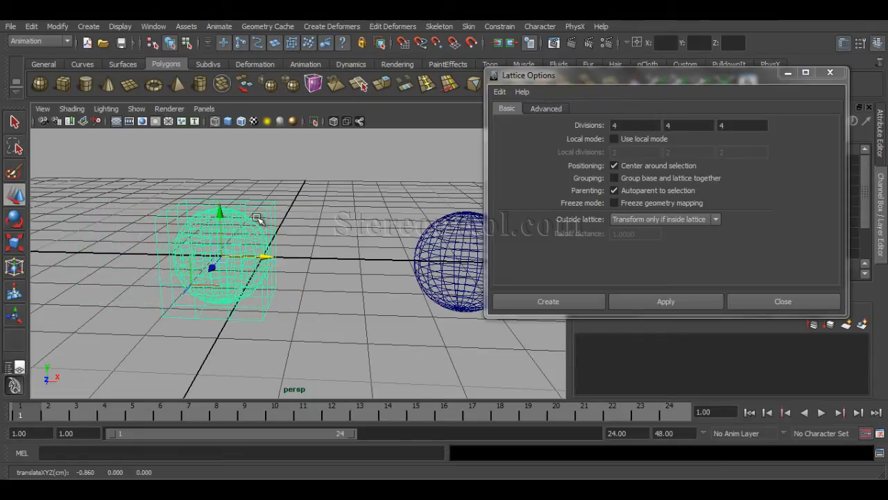
pyautogui.hotkey('ctrl', 'z')
# Step: Disable Autoparent to selection and apply a 4, 4, 4 lattice to the second sphere
pyautogui.keyDown('alt'); pyautogui.moveTo(336, 246); pyautogui.dragTo(247, 238, button='middle'); pyautogui.keyUp('alt')
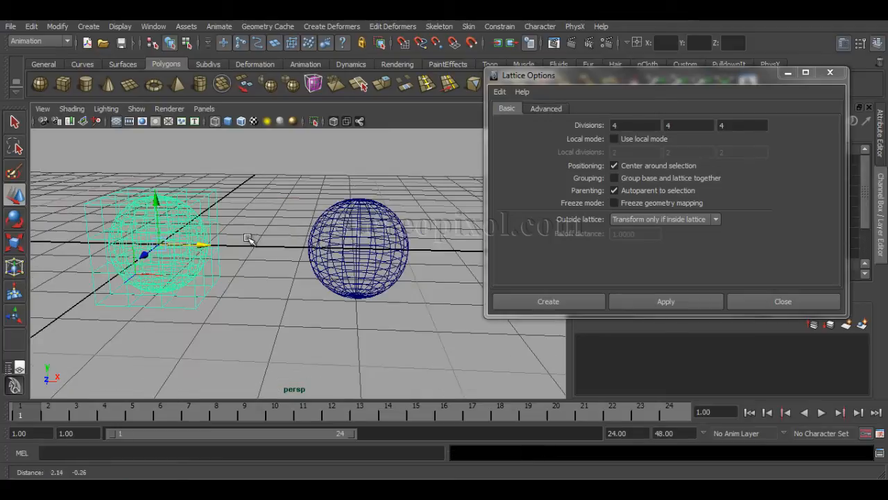
pyautogui.click(357, 246)
pyautogui.click(628, 191)
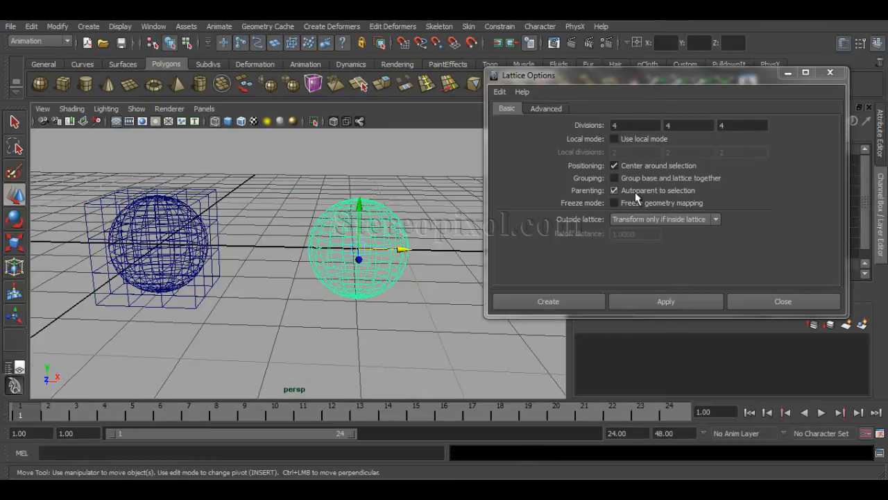
pyautogui.click(641, 306)
# Step: Move the second sphere's lattice about 0.77 cm along X, then undo the move
pyautogui.keyDown('alt'); pyautogui.moveTo(440, 271); pyautogui.dragTo(406, 276); pyautogui.keyUp('alt')
pyautogui.moveTo(378, 250); pyautogui.dragTo(415, 254)
pyautogui.hotkey('ctrl', 'z')
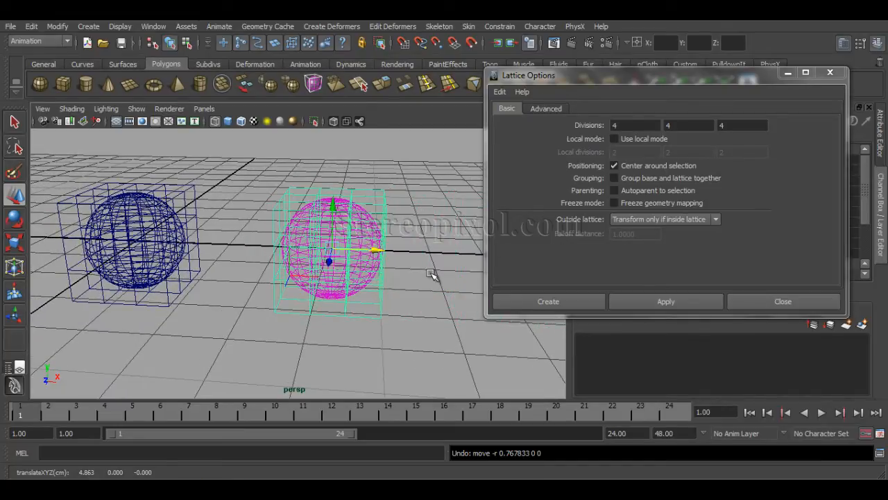
# Step: Select only the second sphere, move it about 1.27 cm along X out of its lattice, and undo the move
pyautogui.click(393, 248)
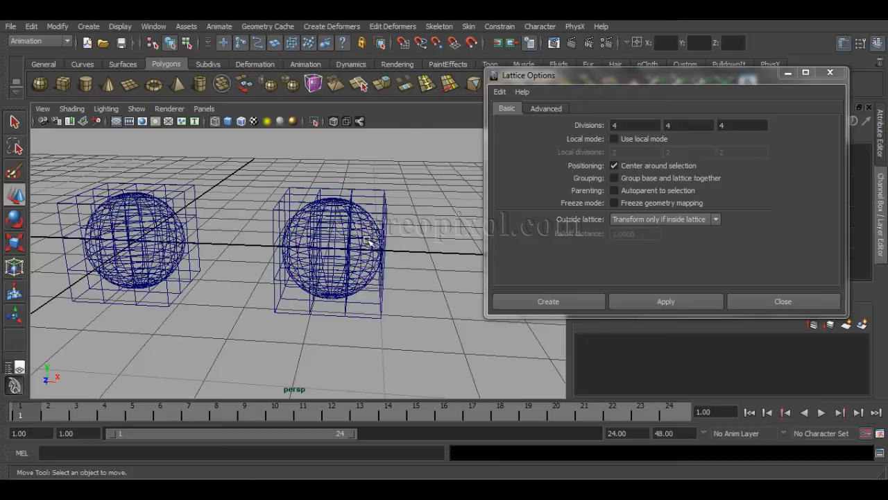
pyautogui.click(368, 242)
pyautogui.moveTo(371, 248); pyautogui.dragTo(441, 251)
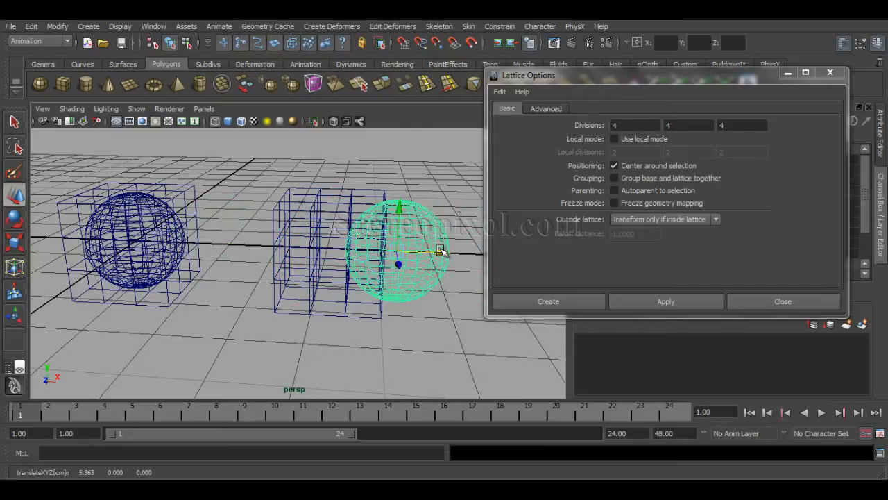
pyautogui.hotkey('ctrl', 'z')
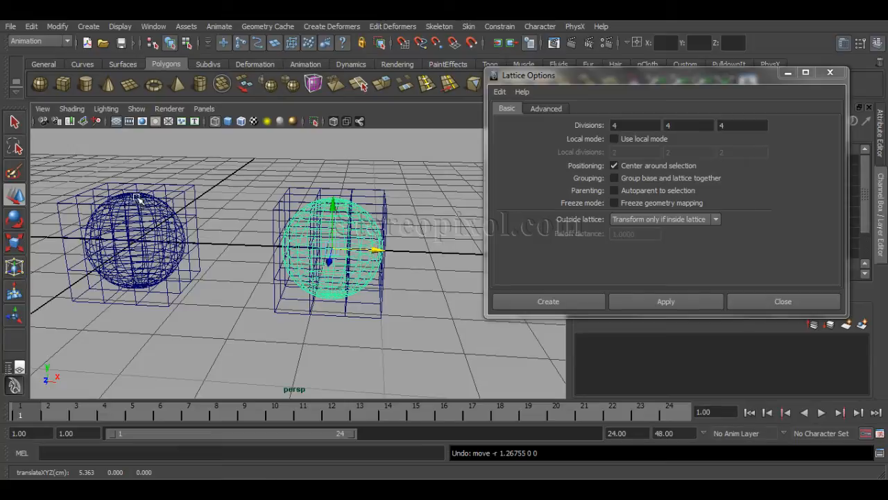
# Step: Select the first sphere's lattice, delete it and clear the selection
pyautogui.keyDown('alt'); pyautogui.moveTo(208, 217); pyautogui.dragTo(306, 241, button='middle'); pyautogui.keyUp('alt')
pyautogui.click(329, 205)
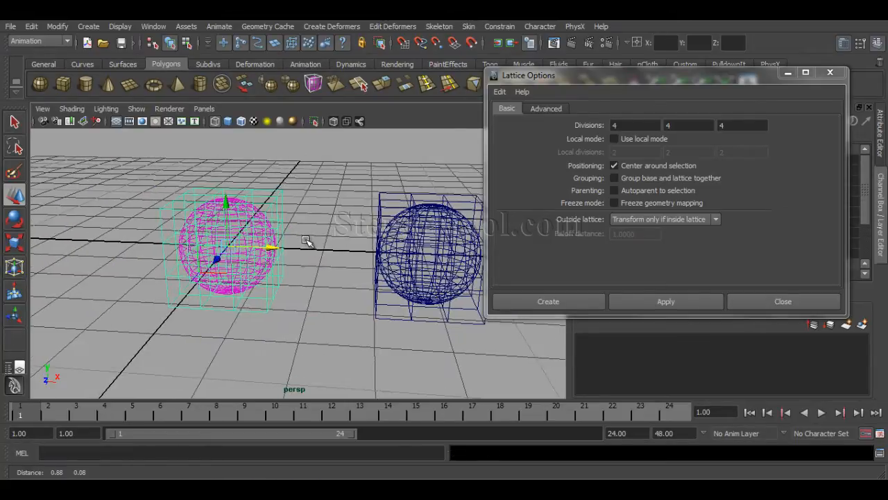
pyautogui.keyDown('alt'); pyautogui.moveTo(306, 261); pyautogui.dragTo(317, 270, button='right'); pyautogui.keyUp('alt')
pyautogui.keyDown('alt'); pyautogui.moveTo(317, 270); pyautogui.dragTo(270, 272, button='middle'); pyautogui.keyUp('alt')
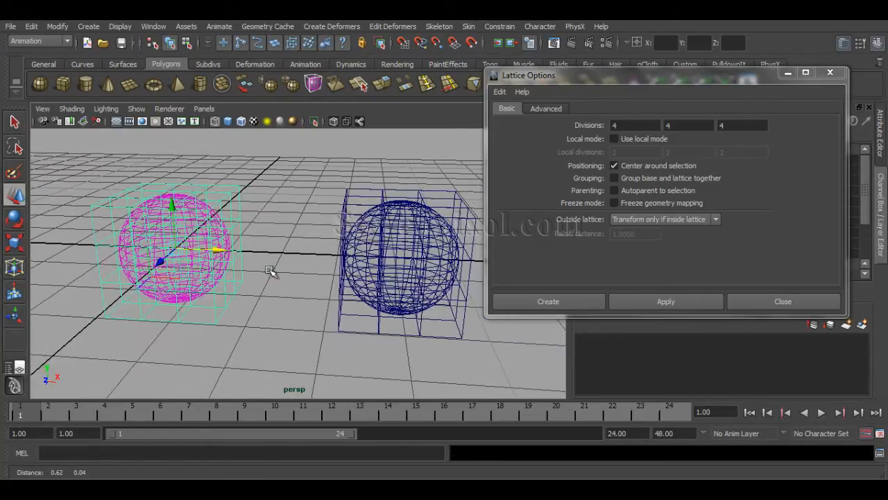
pyautogui.keyDown('alt'); pyautogui.moveTo(270, 272); pyautogui.dragTo(255, 265, button='right'); pyautogui.keyUp('alt')
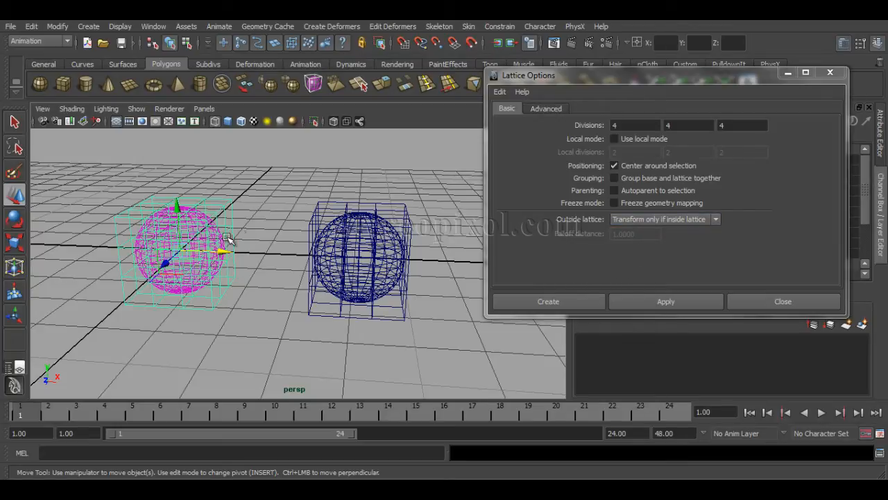
pyautogui.click(290, 214)
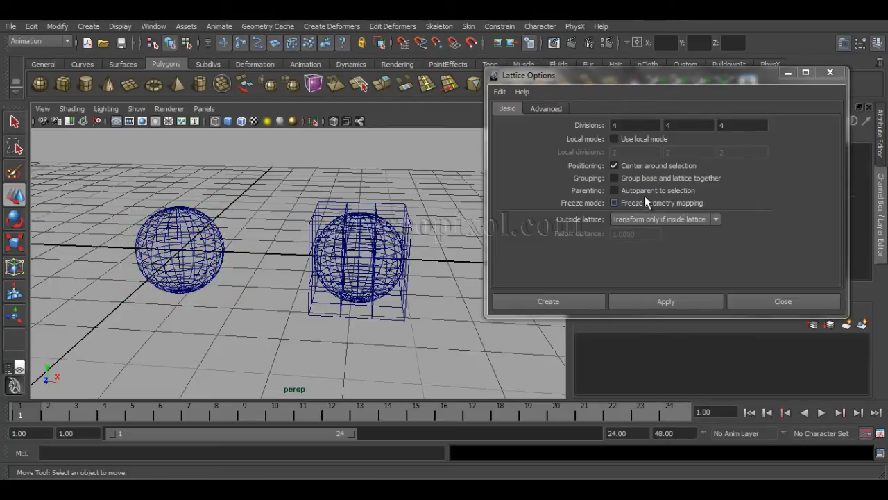
# Step: Enable Freeze geometry mapping and apply a 4, 4, 4 lattice to the first sphere
pyautogui.keyDown('alt'); pyautogui.moveTo(225, 257); pyautogui.dragTo(218, 264); pyautogui.keyUp('alt')
pyautogui.keyDown('alt'); pyautogui.moveTo(218, 264); pyautogui.dragTo(299, 272, button='right'); pyautogui.keyUp('alt')
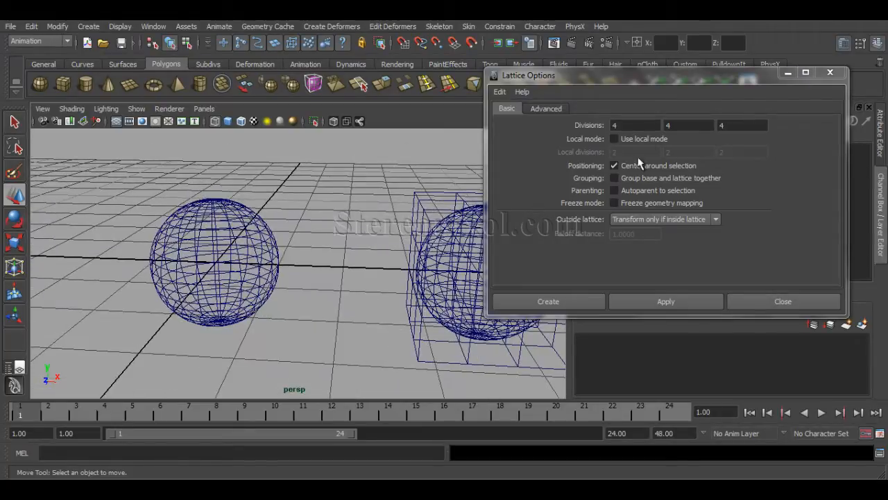
pyautogui.click(614, 203)
pyautogui.keyDown('alt'); pyautogui.moveTo(280, 301); pyautogui.dragTo(303, 291, button='right'); pyautogui.keyUp('alt')
pyautogui.keyDown('alt'); pyautogui.moveTo(303, 291); pyautogui.dragTo(306, 298); pyautogui.keyUp('alt')
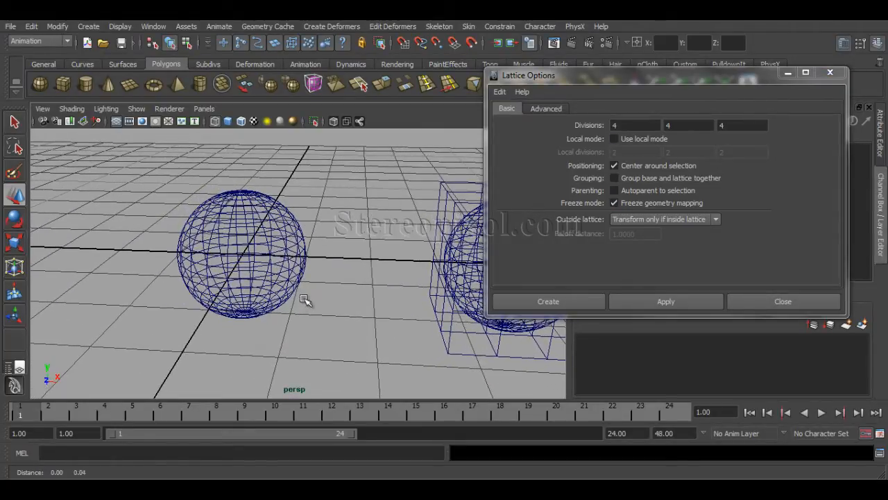
pyautogui.keyDown('alt'); pyautogui.moveTo(292, 299); pyautogui.dragTo(291, 297, button='middle'); pyautogui.keyUp('alt')
pyautogui.click(290, 257)
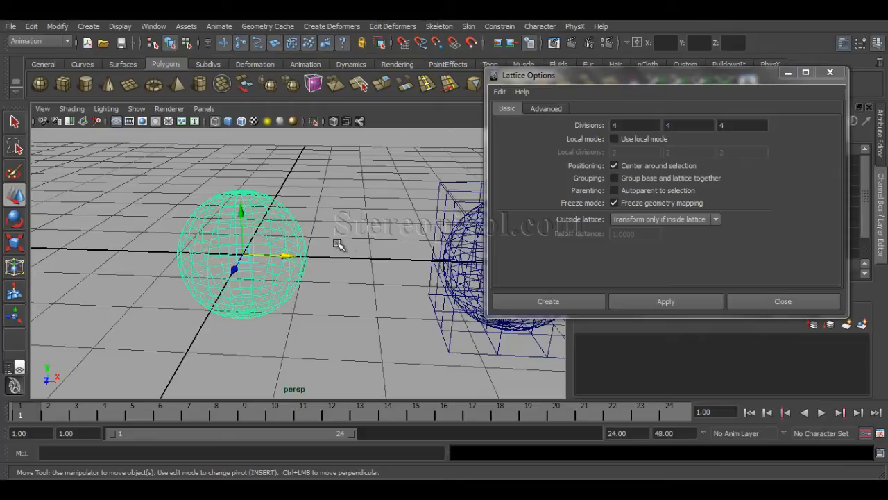
pyautogui.click(627, 301)
pyautogui.keyDown('alt'); pyautogui.moveTo(295, 297); pyautogui.dragTo(295, 250); pyautogui.keyUp('alt')
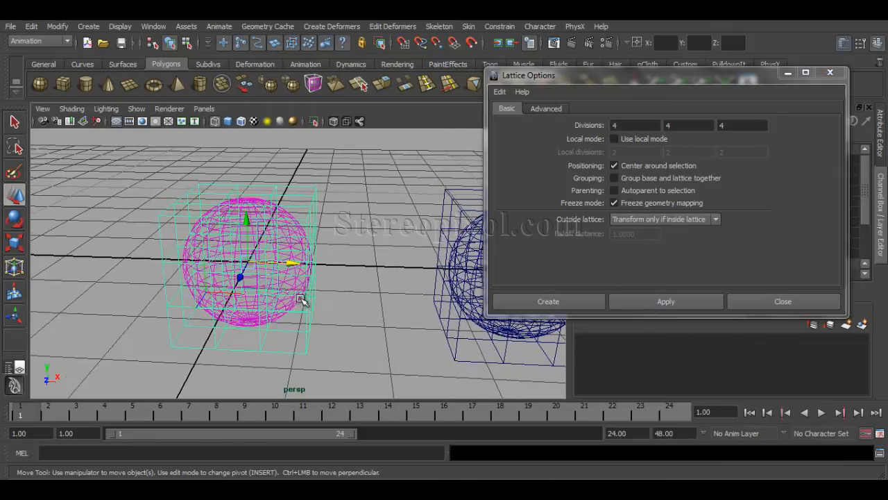
# Step: Select the first sphere inside its frozen lattice, move it about -0.61 cm along X and undo the move
pyautogui.click(295, 251)
pyautogui.keyDown('alt'); pyautogui.moveTo(306, 282); pyautogui.dragTo(267, 310); pyautogui.keyUp('alt')
pyautogui.hotkey('ctrl', 'z')
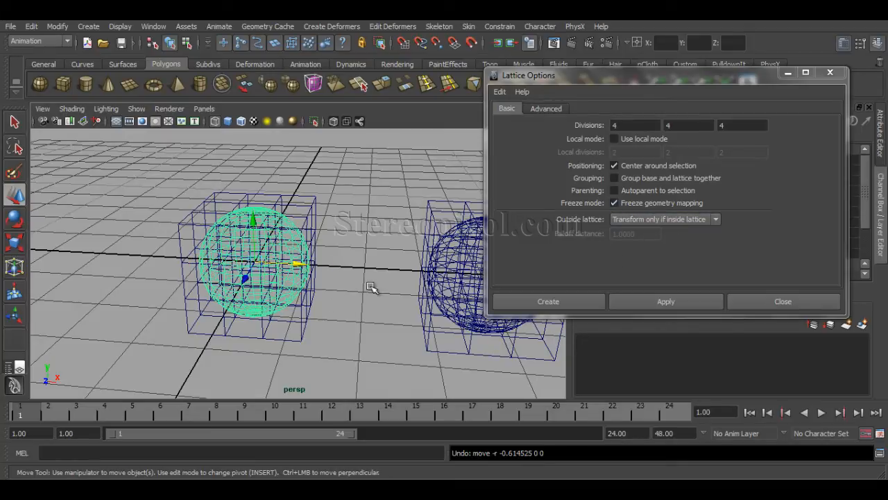
# Step: Select the first sphere's frozen lattice, move it about -0.53 cm along X and undo the move
pyautogui.click(312, 210)
pyautogui.keyDown('alt'); pyautogui.moveTo(312, 278); pyautogui.dragTo(265, 255); pyautogui.keyUp('alt')
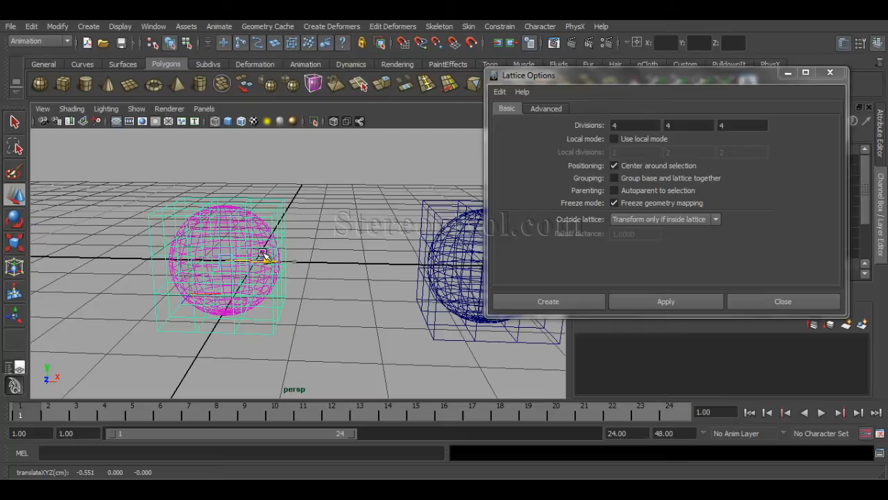
pyautogui.moveTo(264, 254); pyautogui.dragTo(265, 250)
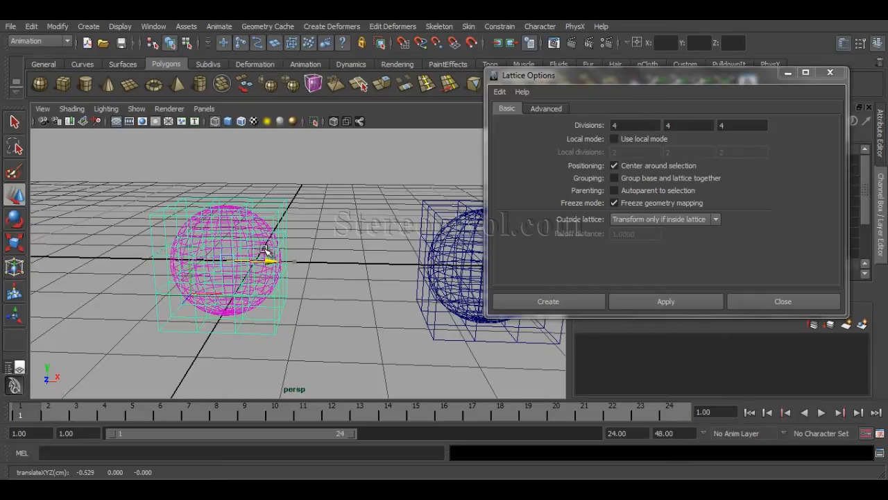
pyautogui.hotkey('ctrl', 'z')
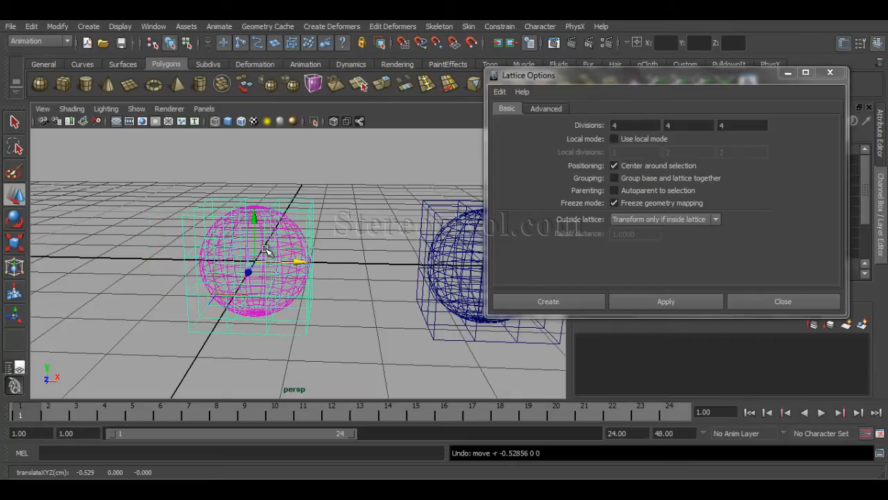
# Step: Delete both spheres together with their lattices to empty the scene
pyautogui.keyDown('alt'); pyautogui.moveTo(363, 284); pyautogui.dragTo(256, 284, button='right'); pyautogui.keyUp('alt')
pyautogui.keyDown('alt'); pyautogui.moveTo(256, 284); pyautogui.dragTo(379, 305); pyautogui.keyUp('alt')
pyautogui.keyDown('alt'); pyautogui.moveTo(379, 306); pyautogui.dragTo(309, 308, button='middle'); pyautogui.keyUp('alt')
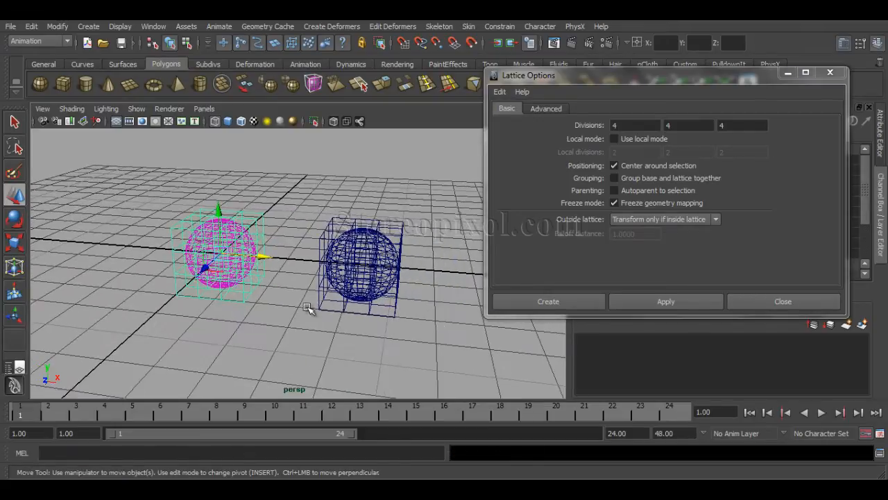
pyautogui.keyDown('alt'); pyautogui.moveTo(308, 308); pyautogui.dragTo(329, 318); pyautogui.keyUp('alt')
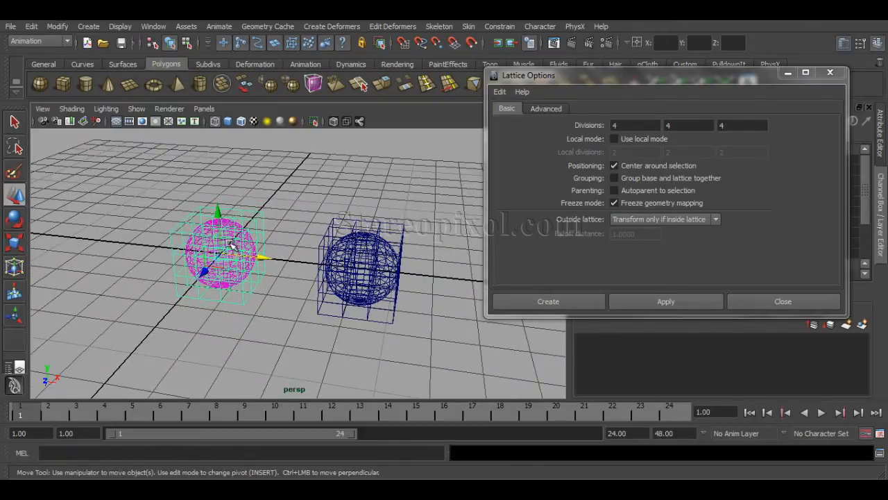
pyautogui.click(276, 200)
pyautogui.moveTo(200, 205); pyautogui.dragTo(277, 257)
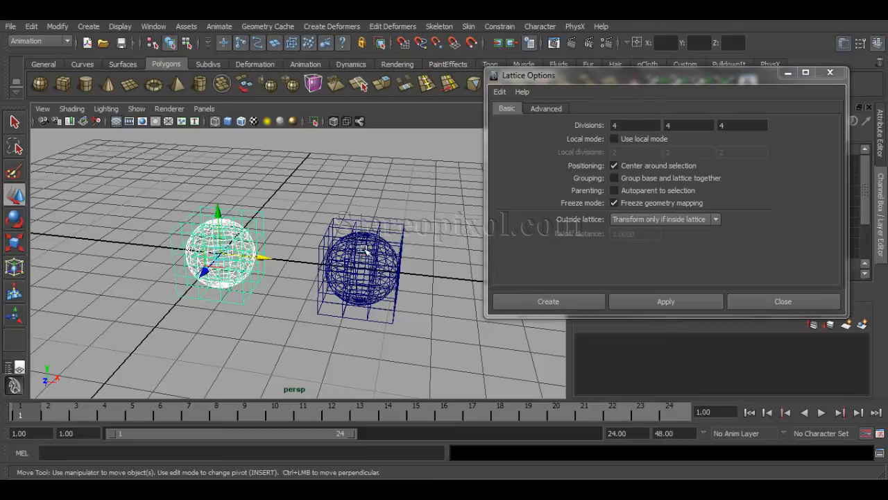
pyautogui.press('Delete')
pyautogui.moveTo(347, 213); pyautogui.dragTo(408, 290)
pyautogui.press('Delete')
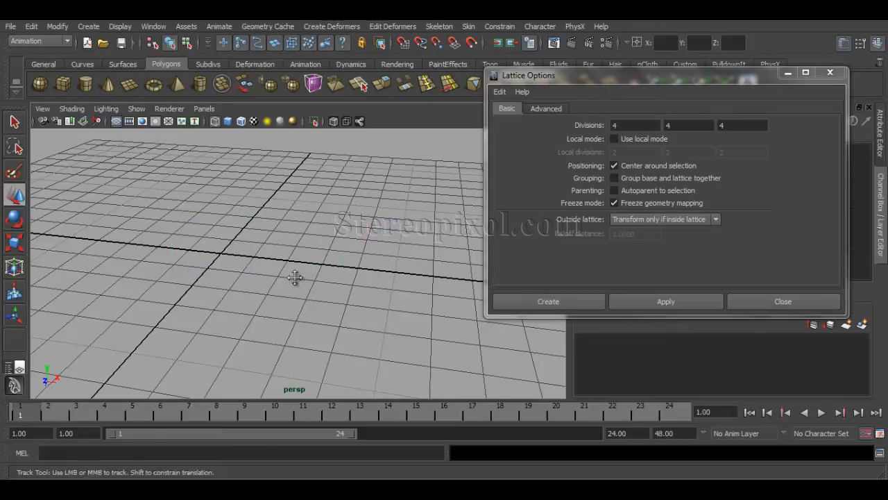
pyautogui.keyDown('alt'); pyautogui.moveTo(295, 278); pyautogui.dragTo(349, 291); pyautogui.keyUp('alt')
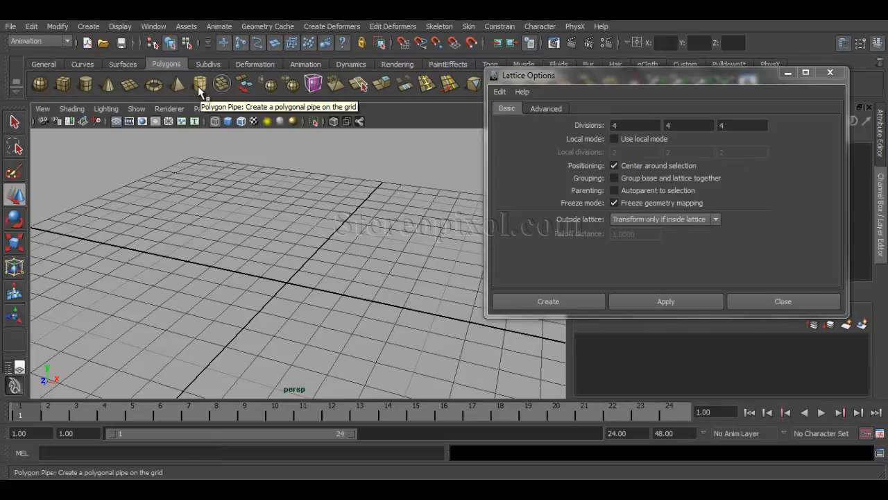
pyautogui.click(198, 85)
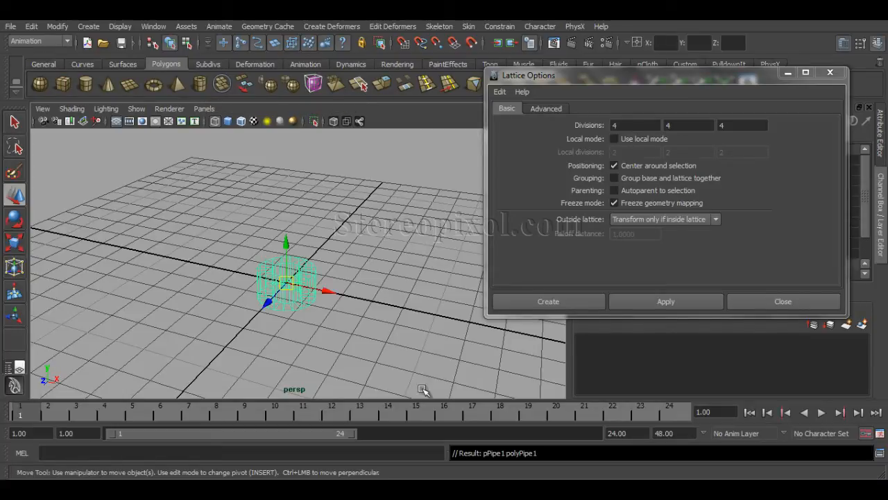
pyautogui.press('e')
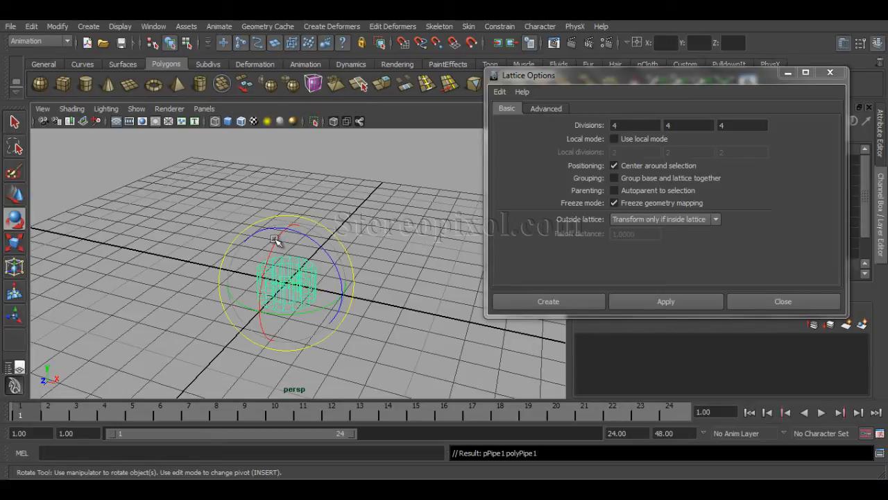
pyautogui.press('Delete')
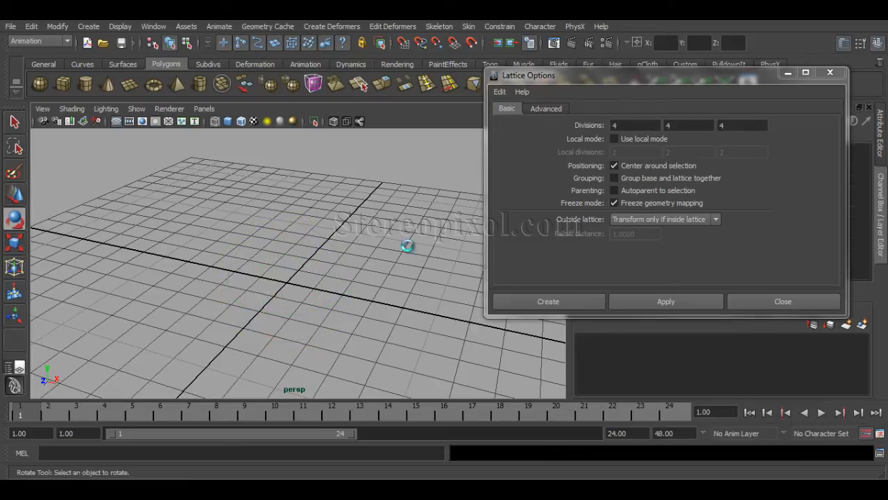
# Step: Create a polygon torus at the origin and rotate it about X until it stands upright
pyautogui.click(154, 89)
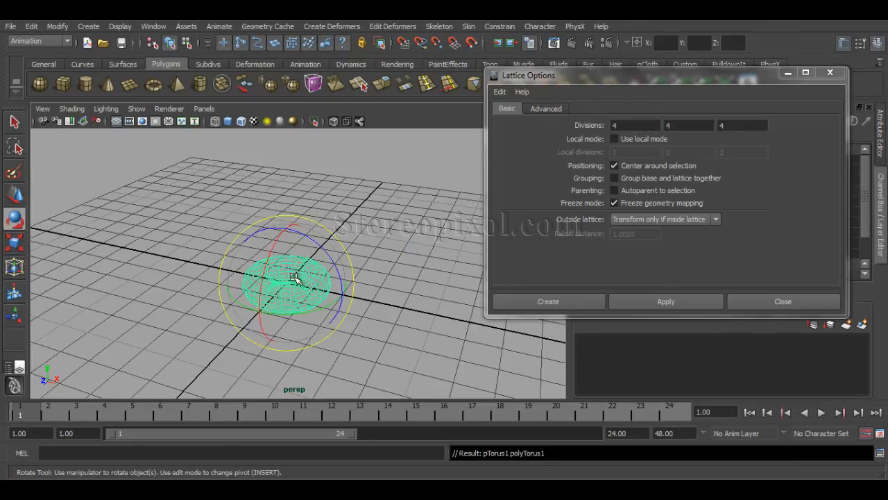
pyautogui.keyDown('alt'); pyautogui.moveTo(298, 279); pyautogui.dragTo(346, 285); pyautogui.keyUp('alt')
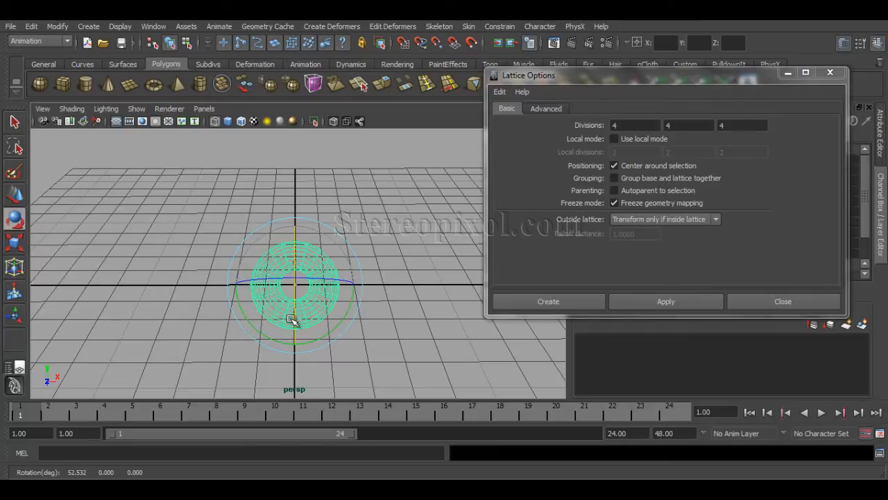
pyautogui.hotkey('ctrl', 'z')
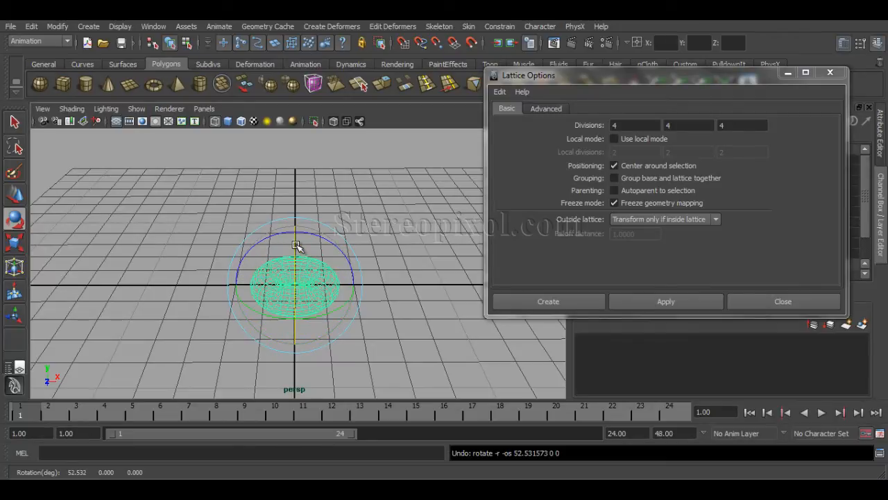
pyautogui.moveTo(296, 246); pyautogui.dragTo(290, 277)
pyautogui.click(391, 194)
pyautogui.click(307, 279)
# Step: Raise the upright torus along Y until it rests on the grid
pyautogui.press('w')
pyautogui.moveTo(289, 244); pyautogui.dragTo(235, 302)
pyautogui.keyDown('alt'); pyautogui.moveTo(235, 301); pyautogui.dragTo(305, 339, button='right'); pyautogui.keyUp('alt')
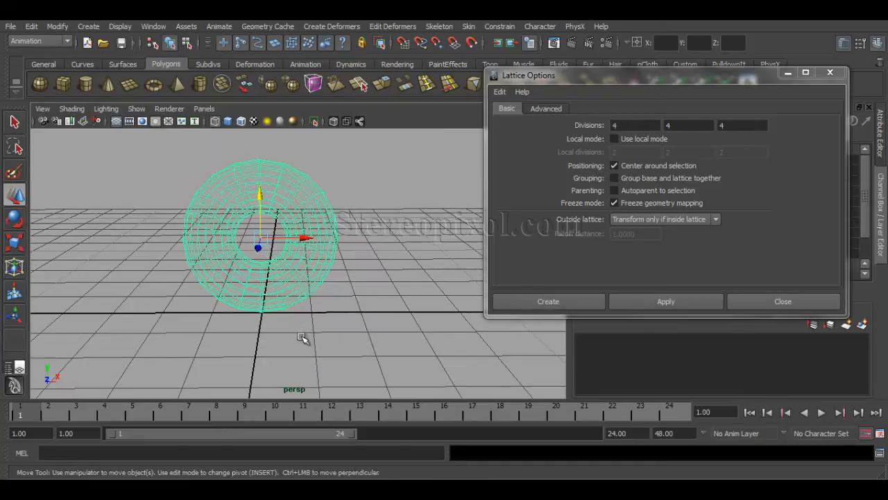
pyautogui.keyDown('alt'); pyautogui.moveTo(305, 340); pyautogui.dragTo(301, 327); pyautogui.keyUp('alt')
pyautogui.keyDown('alt'); pyautogui.moveTo(302, 318); pyautogui.dragTo(299, 333, button='middle'); pyautogui.keyUp('alt')
# Step: Lower the torus about 0.43 cm along Y, apply a 4, 4, 4 lattice with Freeze geometry mapping, and undo both
pyautogui.moveTo(259, 211); pyautogui.dragTo(258, 232)
pyautogui.keyDown('alt'); pyautogui.moveTo(319, 304); pyautogui.dragTo(319, 294, button='middle'); pyautogui.keyUp('alt')
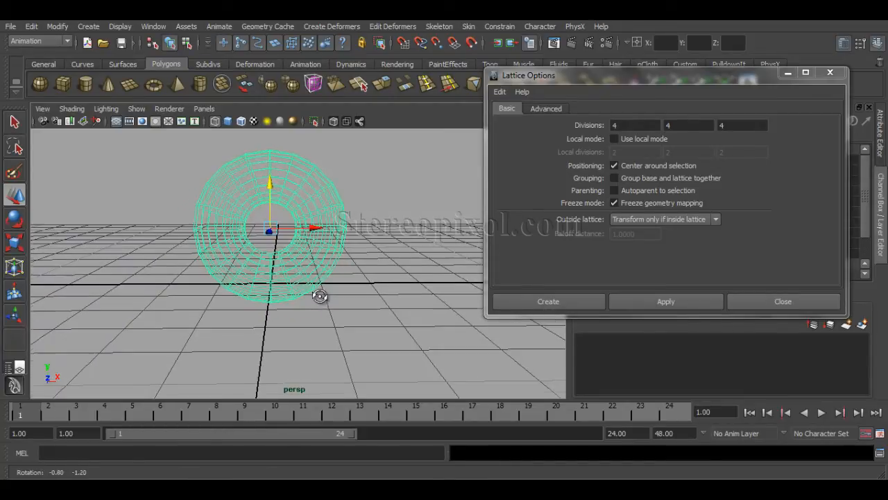
pyautogui.keyDown('alt'); pyautogui.moveTo(319, 295); pyautogui.dragTo(294, 294); pyautogui.keyUp('alt')
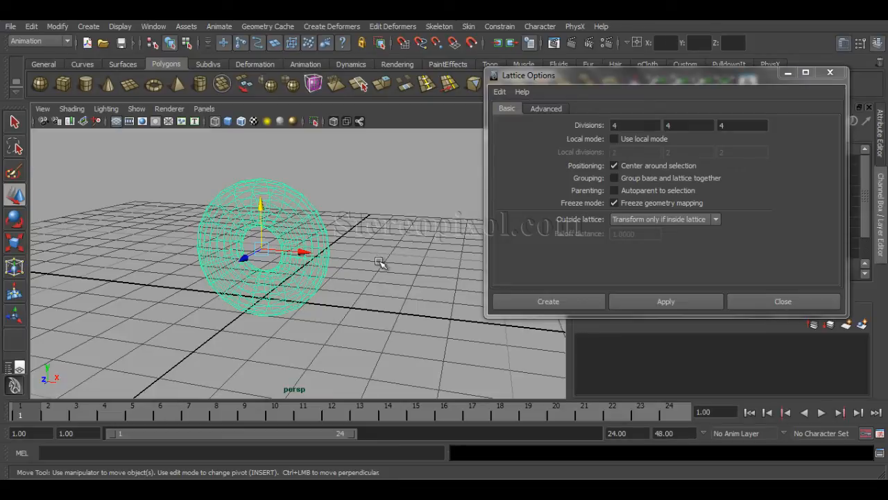
pyautogui.click(680, 305)
pyautogui.keyDown('alt'); pyautogui.moveTo(307, 317); pyautogui.dragTo(300, 319); pyautogui.keyUp('alt')
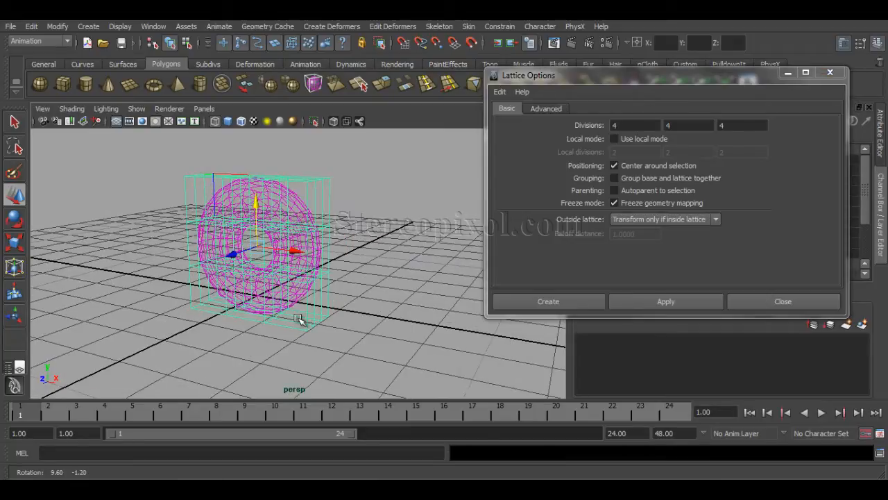
pyautogui.hotkey('ctrl', 'z')
pyautogui.hotkey('ctrl', 'z')
# Step: Turn off Freeze geometry mapping and apply a 4, 4, 4 lattice to the upright torus
pyautogui.click(637, 203)
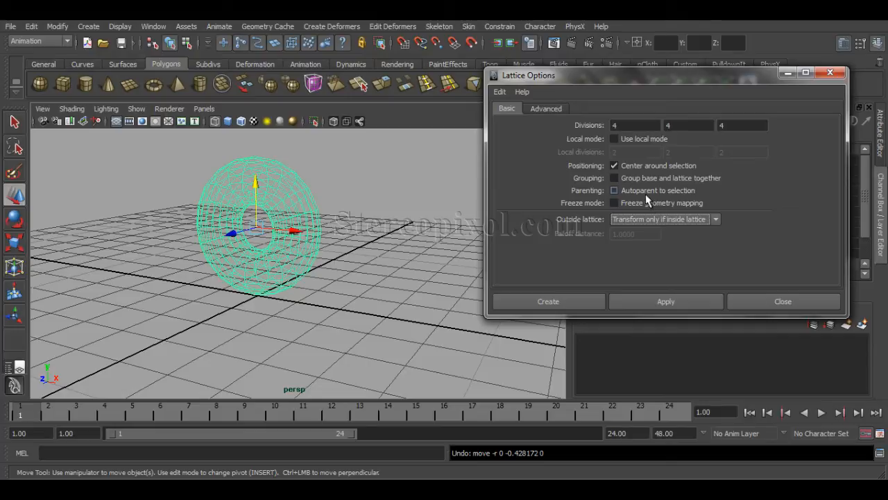
pyautogui.keyDown('alt'); pyautogui.moveTo(240, 293); pyautogui.dragTo(270, 213); pyautogui.keyUp('alt')
pyautogui.click(649, 305)
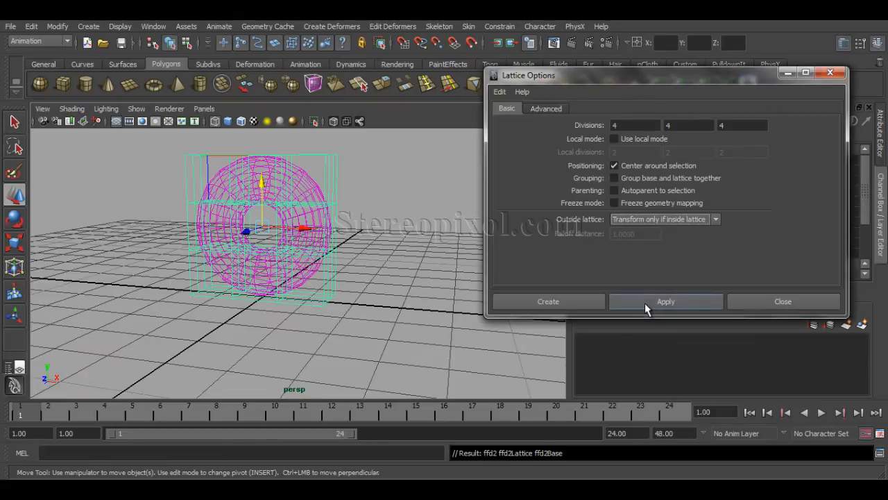
pyautogui.keyDown('alt'); pyautogui.moveTo(357, 256); pyautogui.dragTo(526, 221); pyautogui.keyUp('alt')
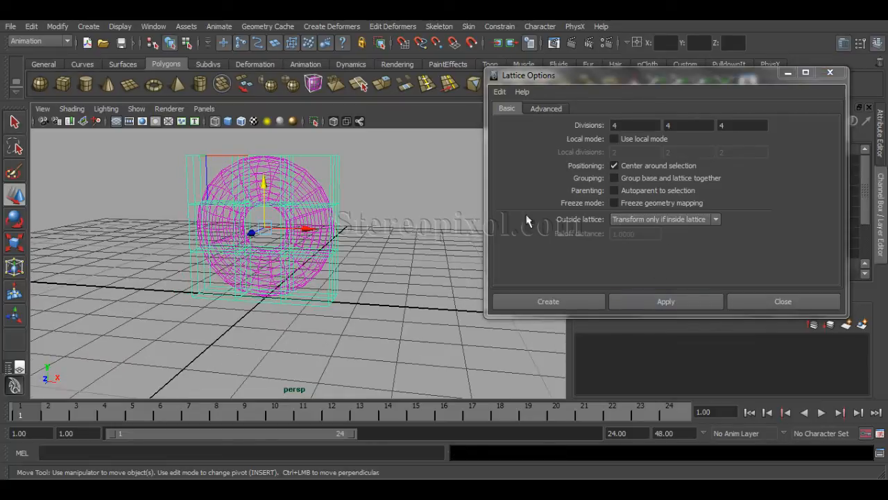
# Step: Set the torus lattice's S and T divisions to 2 and its U divisions to 5
pyautogui.click(790, 74)
pyautogui.hotkey('ctrl', 'a')
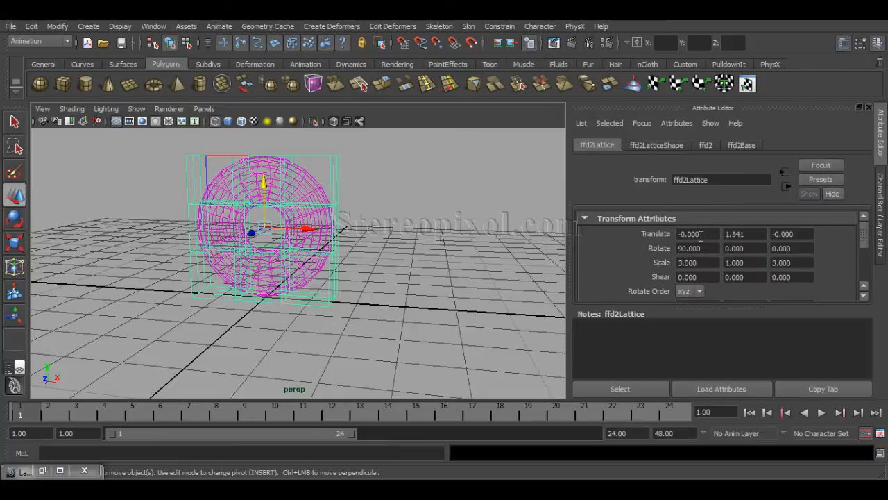
pyautogui.click(673, 146)
pyautogui.moveTo(728, 234); pyautogui.dragTo(588, 263)
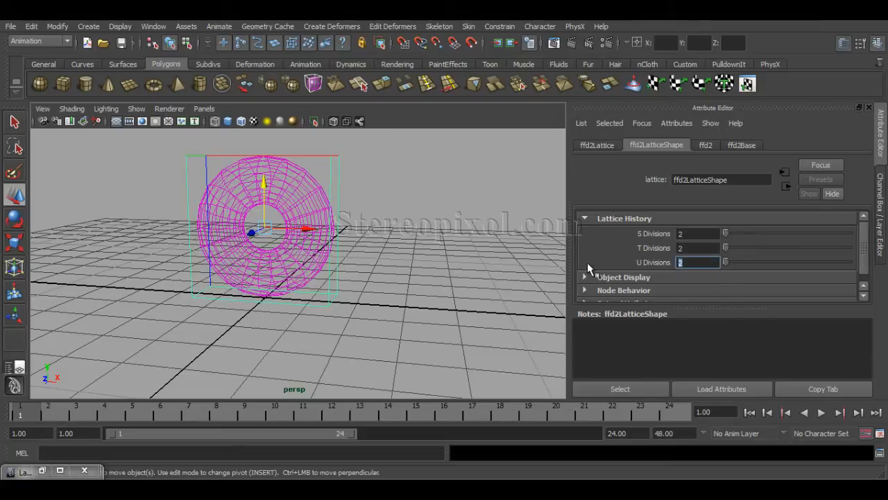
pyautogui.write('4')
pyautogui.press('Return')
pyautogui.press('BackSpace')
pyautogui.write('5')
pyautogui.press('Return')
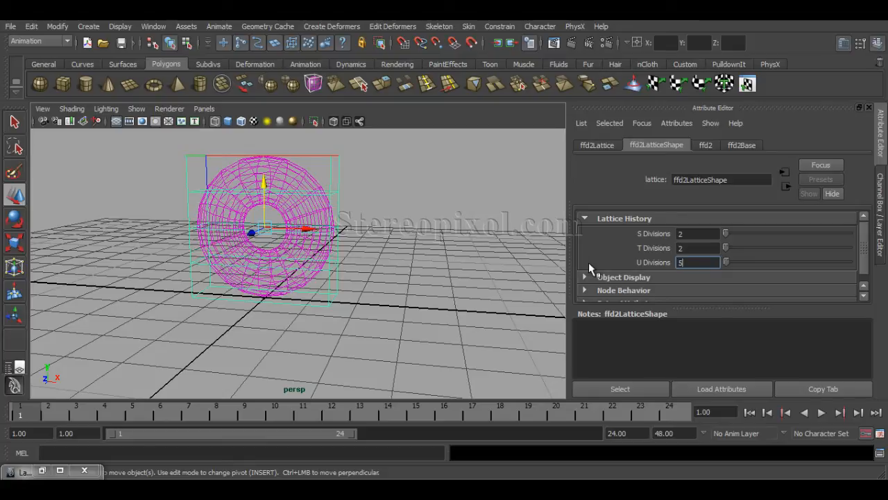
# Step: Flatten the bottom two rows of lattice points along Y and raise them slightly to squash the torus's underside
pyautogui.keyDown('alt'); pyautogui.moveTo(406, 264); pyautogui.dragTo(368, 304); pyautogui.keyUp('alt')
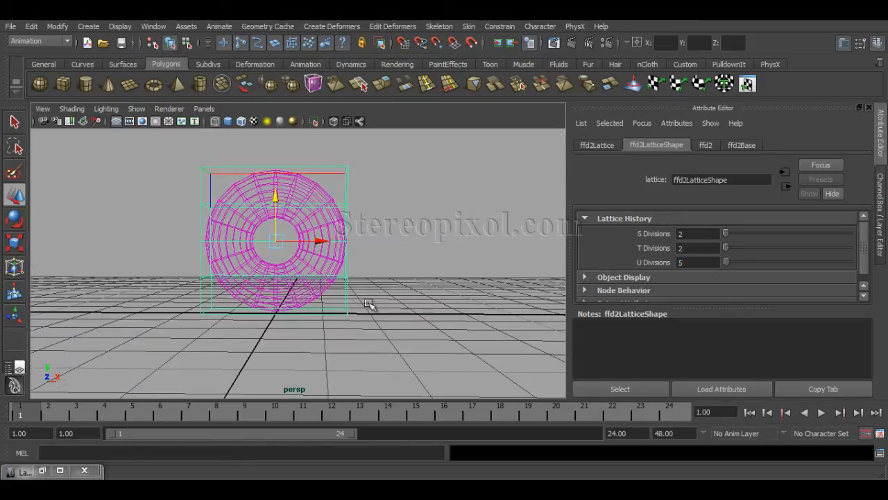
pyautogui.moveTo(347, 293); pyautogui.dragTo(351, 262, button='right')
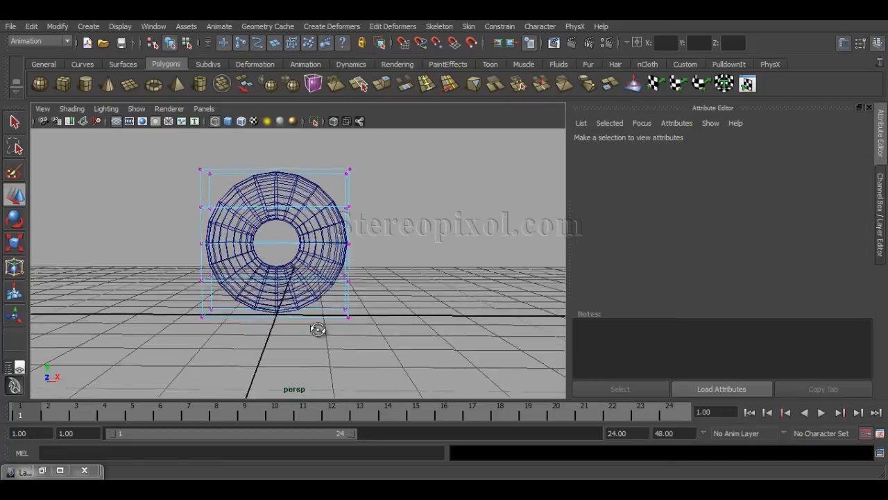
pyautogui.moveTo(400, 323); pyautogui.dragTo(175, 258)
pyautogui.press('r')
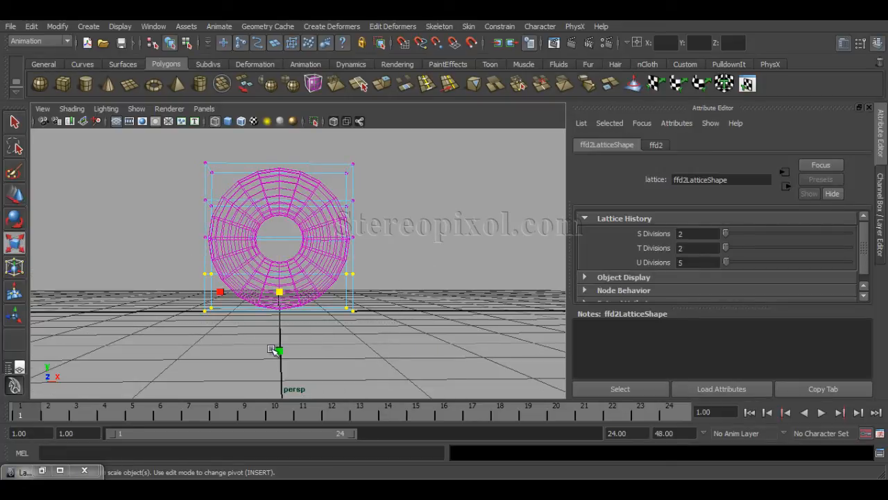
pyautogui.moveTo(279, 351); pyautogui.dragTo(284, 312)
pyautogui.press('w')
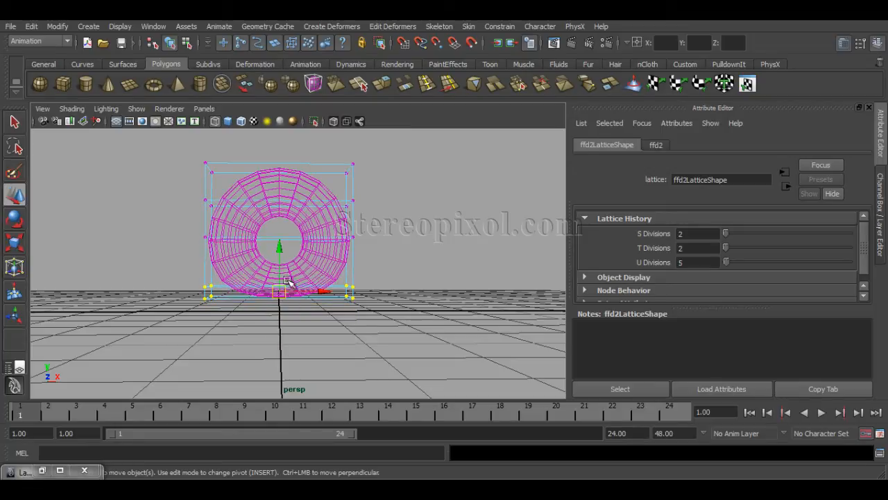
pyautogui.moveTo(278, 246); pyautogui.dragTo(279, 239)
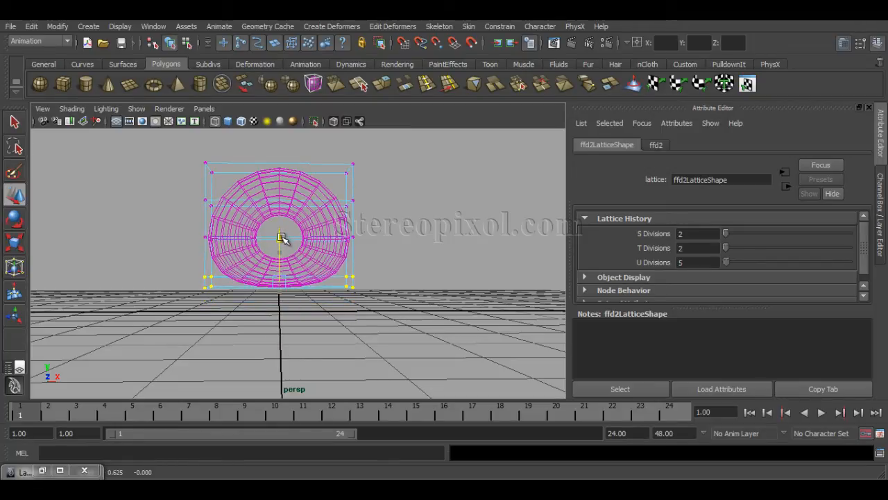
# Step: Lower the middle row of lattice points slightly, and widen the bottom two rows along Z
pyautogui.moveTo(384, 253); pyautogui.dragTo(384, 253)
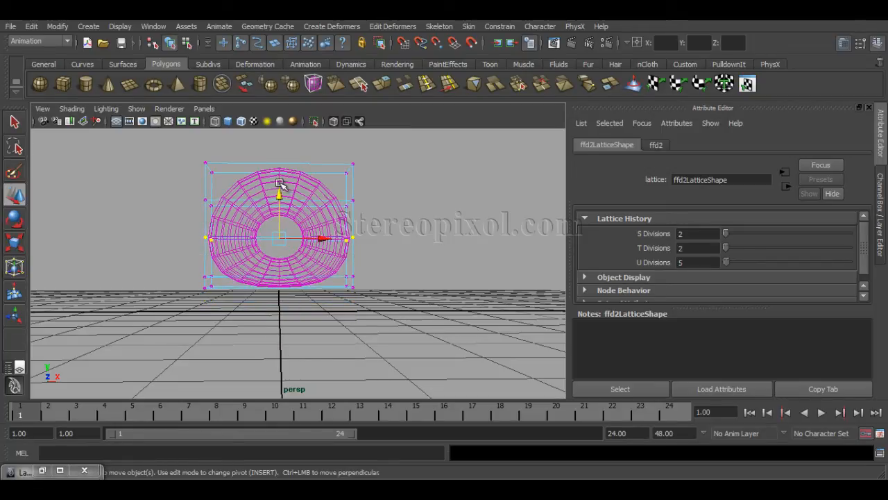
pyautogui.moveTo(280, 193); pyautogui.dragTo(281, 208)
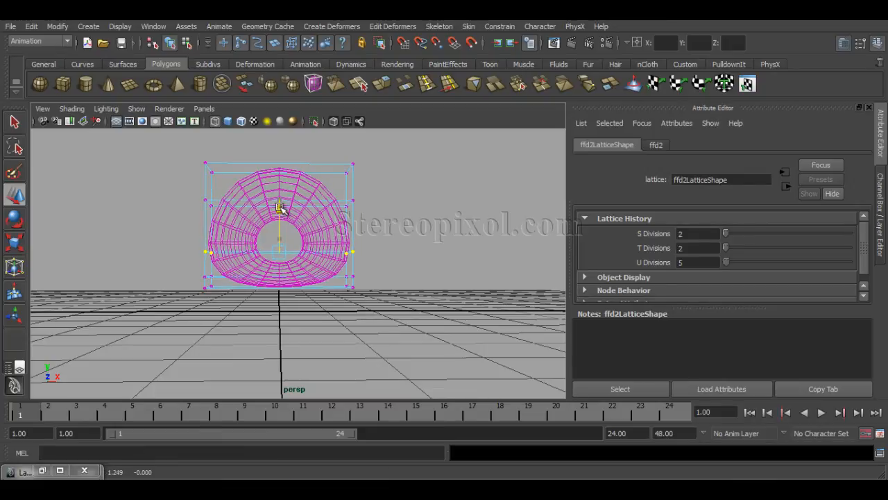
pyautogui.keyDown('alt'); pyautogui.moveTo(230, 320); pyautogui.dragTo(371, 321); pyautogui.keyUp('alt')
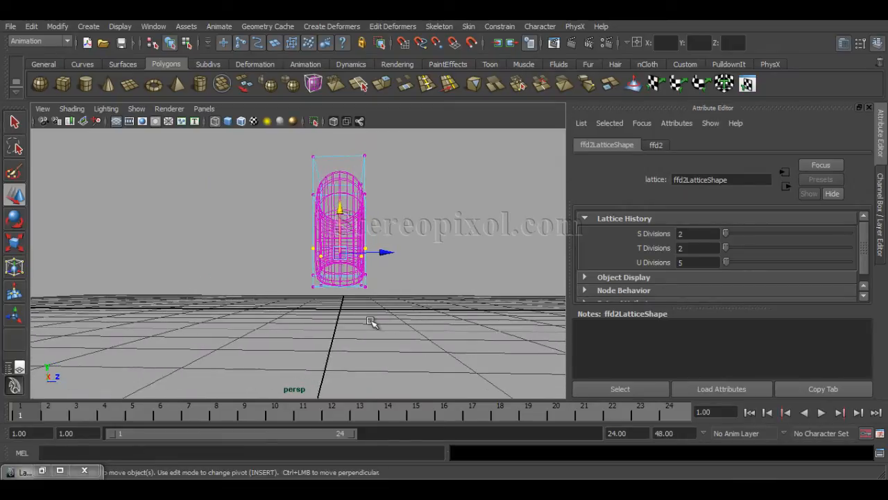
pyautogui.press('r')
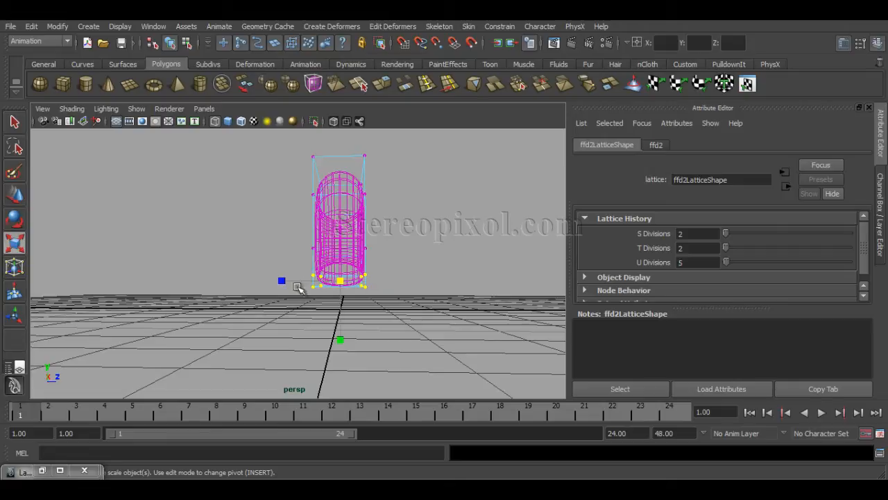
pyautogui.moveTo(281, 280); pyautogui.dragTo(269, 280)
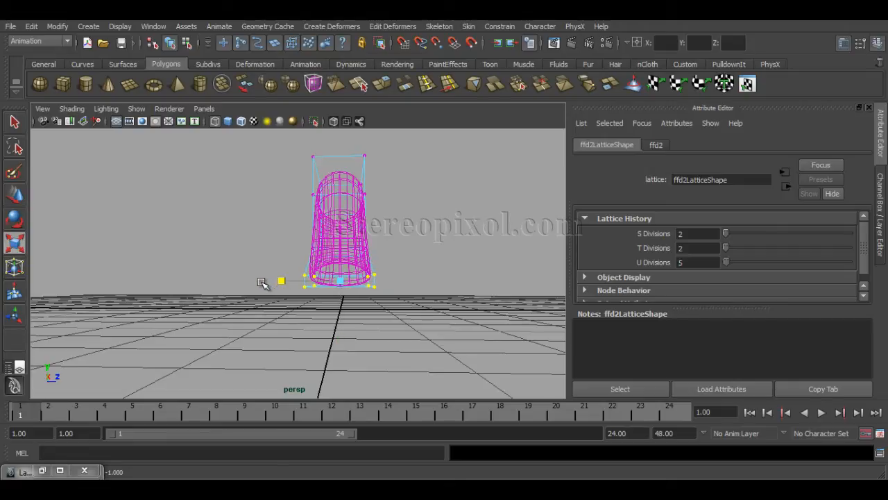
pyautogui.press('w')
# Step: Show the deformed torus in smooth shading and select the lattice in object mode
pyautogui.keyDown('alt'); pyautogui.moveTo(440, 272); pyautogui.dragTo(333, 236); pyautogui.keyUp('alt')
pyautogui.click(357, 277)
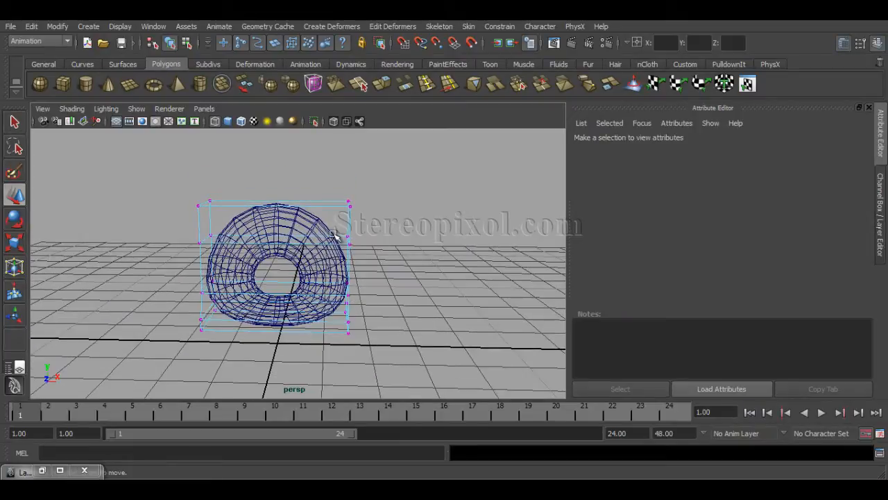
pyautogui.rightClick(334, 235)
pyautogui.press('5')
pyautogui.keyDown('alt'); pyautogui.moveTo(339, 236); pyautogui.dragTo(294, 288); pyautogui.keyUp('alt')
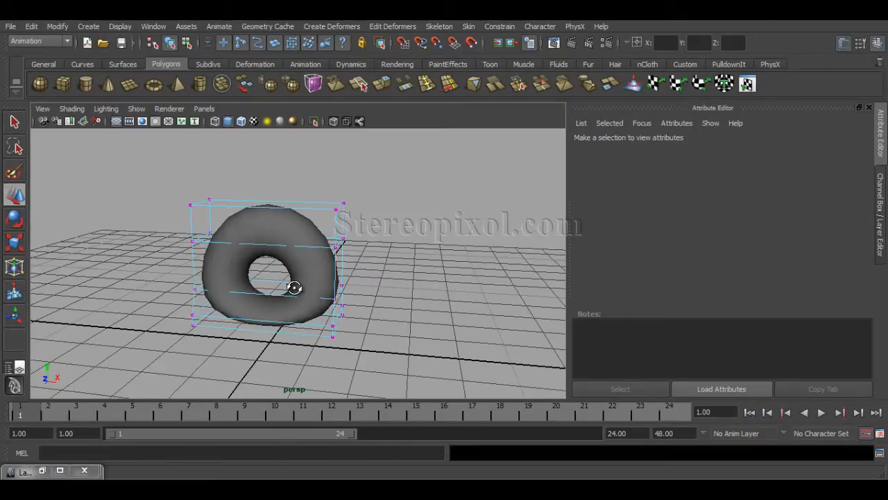
pyautogui.moveTo(337, 224); pyautogui.dragTo(364, 209, button='right')
pyautogui.click(336, 238)
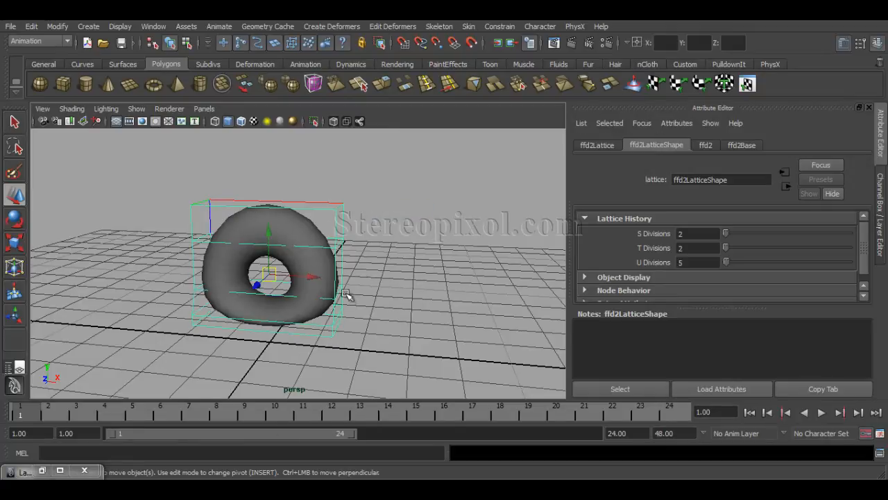
# Step: Select the torus alone and roll it about its axle inside the stationary lattice
pyautogui.keyDown('alt'); pyautogui.moveTo(348, 297); pyautogui.dragTo(363, 289); pyautogui.keyUp('alt')
pyautogui.click(338, 255)
pyautogui.press('e')
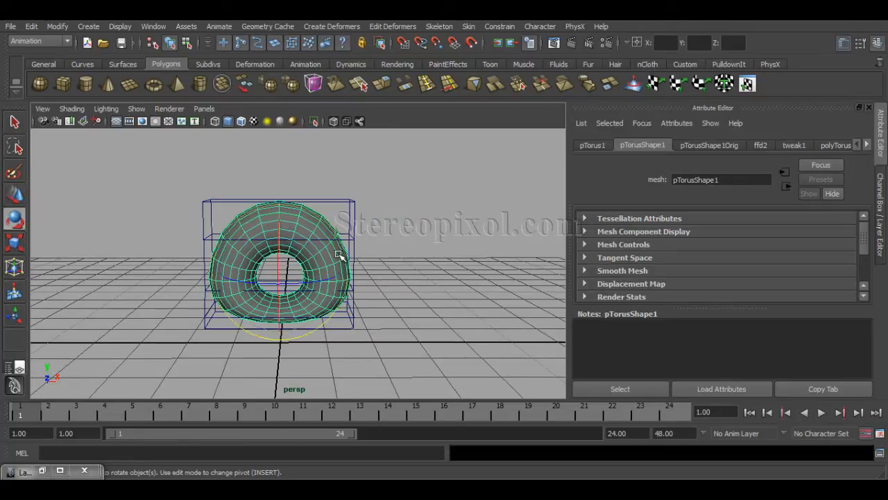
pyautogui.keyDown('alt'); pyautogui.moveTo(316, 256); pyautogui.dragTo(320, 308); pyautogui.keyUp('alt')
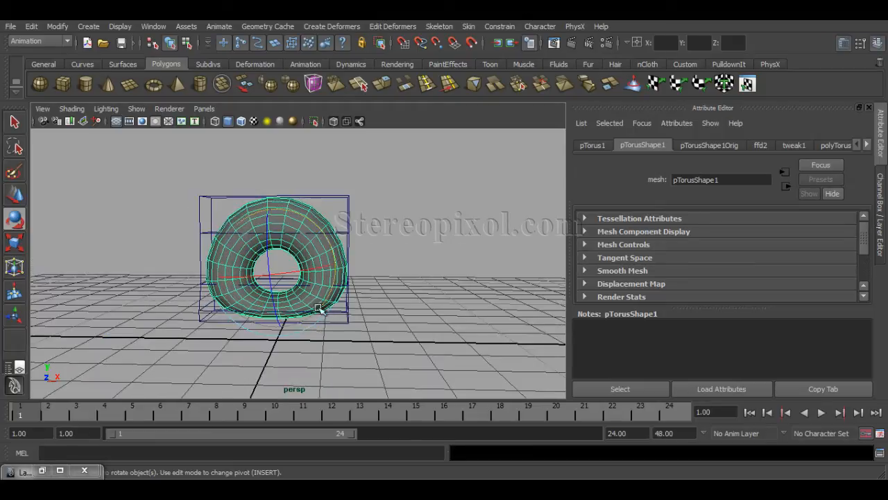
pyautogui.keyDown('alt'); pyautogui.moveTo(261, 320); pyautogui.dragTo(280, 343); pyautogui.keyUp('alt')
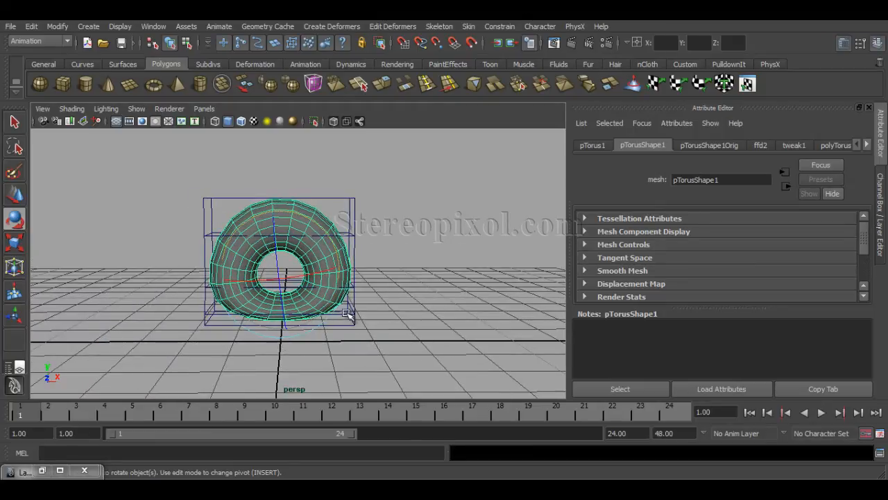
# Step: Lower the lattice along Y to about 1.020 so the squashed torus sits on the grid
pyautogui.click(354, 314)
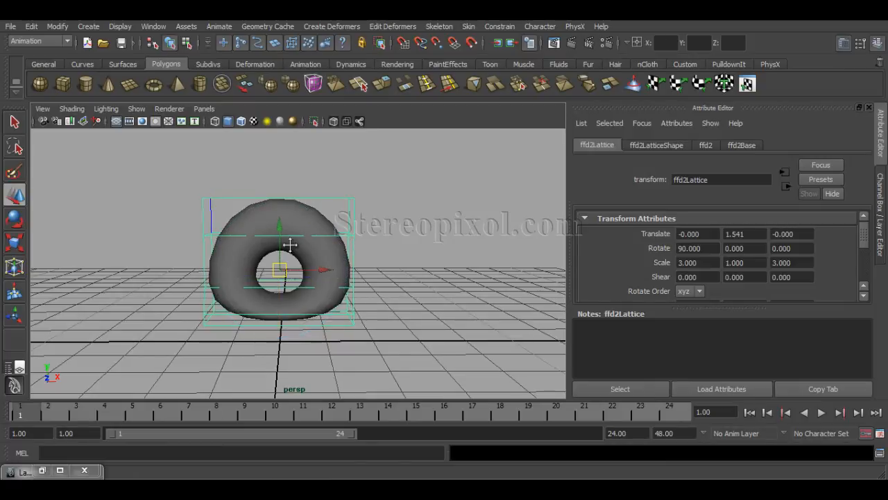
pyautogui.keyDown('alt'); pyautogui.moveTo(289, 245); pyautogui.dragTo(262, 277, button='right'); pyautogui.keyUp('alt')
pyautogui.keyDown('alt'); pyautogui.moveTo(262, 278); pyautogui.dragTo(357, 192); pyautogui.keyUp('alt')
pyautogui.click(357, 192)
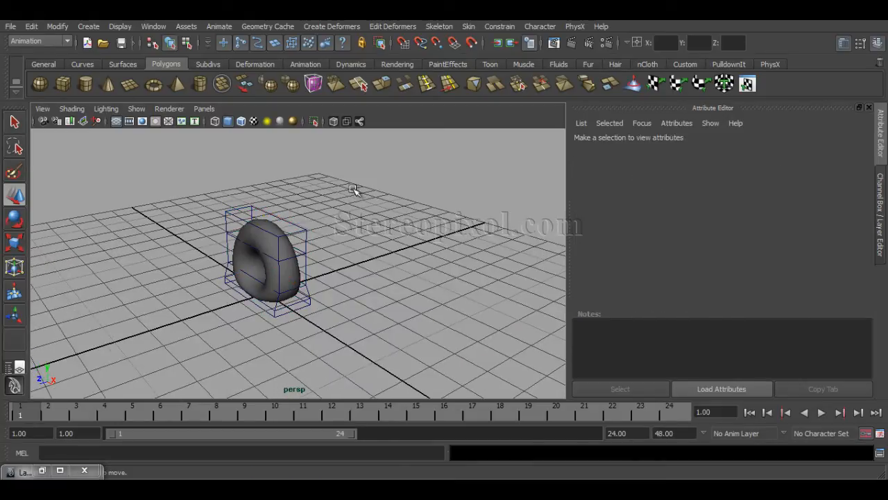
# Step: Create a polygon cube, move it to about -2.262 along Z behind the torus, and scale it uniformly to 3.477
pyautogui.keyDown('alt'); pyautogui.moveTo(336, 225); pyautogui.dragTo(398, 260); pyautogui.keyUp('alt')
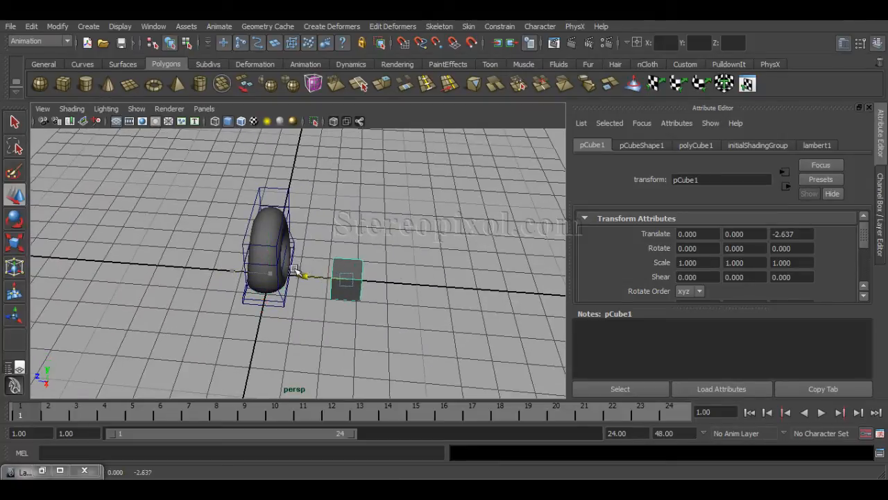
pyautogui.press('r')
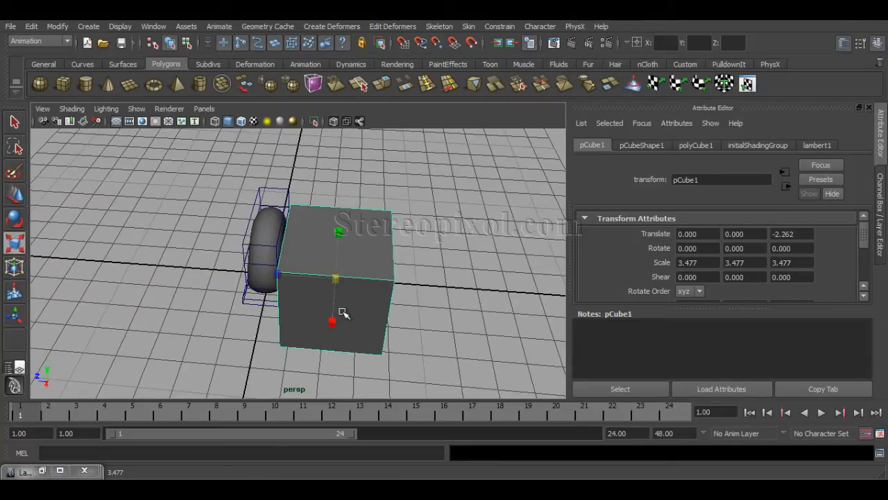
pyautogui.keyDown('alt'); pyautogui.moveTo(297, 301); pyautogui.dragTo(347, 303); pyautogui.keyUp('alt')
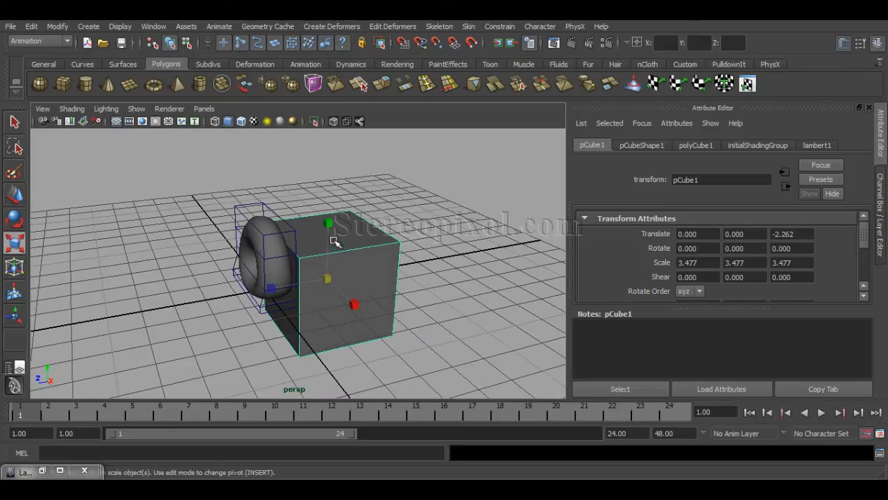
# Step: Raise the cube to about 2.010 along Y and reshape it into a wide, low block behind the wheel
pyautogui.moveTo(330, 225); pyautogui.dragTo(333, 182)
pyautogui.press('w')
pyautogui.keyDown('alt'); pyautogui.moveTo(341, 236); pyautogui.dragTo(390, 234); pyautogui.keyUp('alt')
pyautogui.press('r')
pyautogui.press('w')
pyautogui.scroll(3, 322, 287)
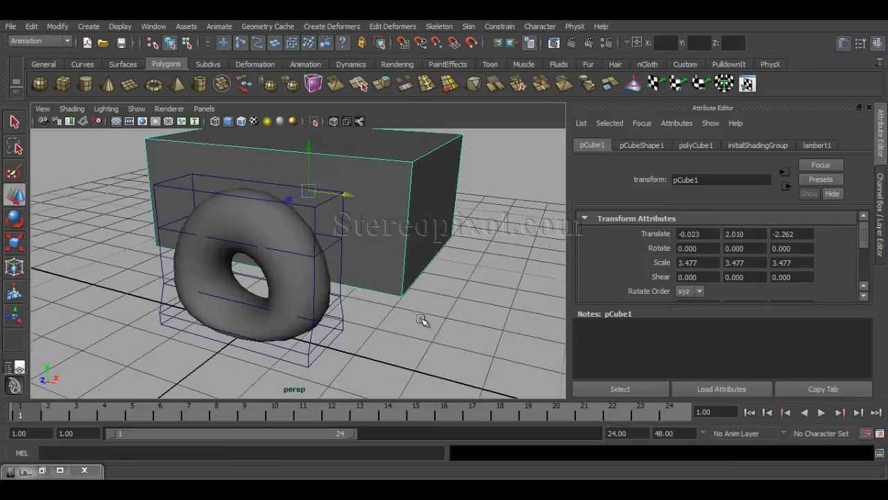
# Step: Move the lattice and block together along X until the block is at about -8.242, and key both at frame 1
pyautogui.click(342, 297)
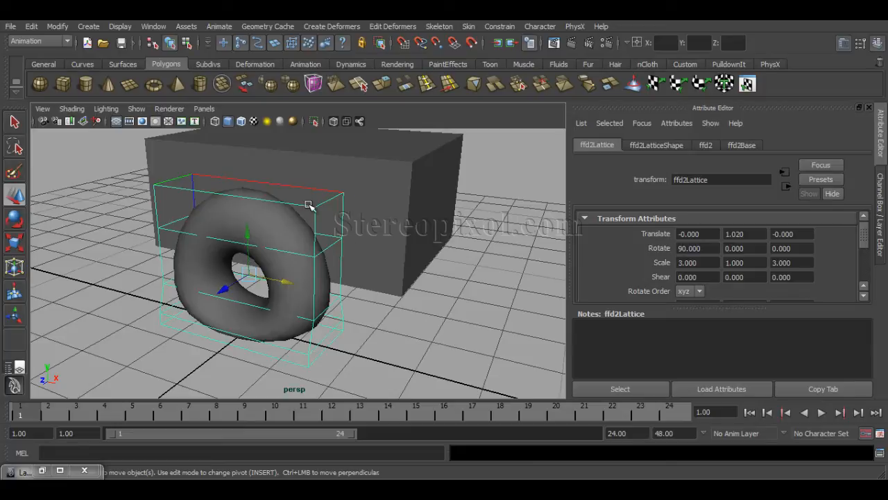
pyautogui.click(399, 261)
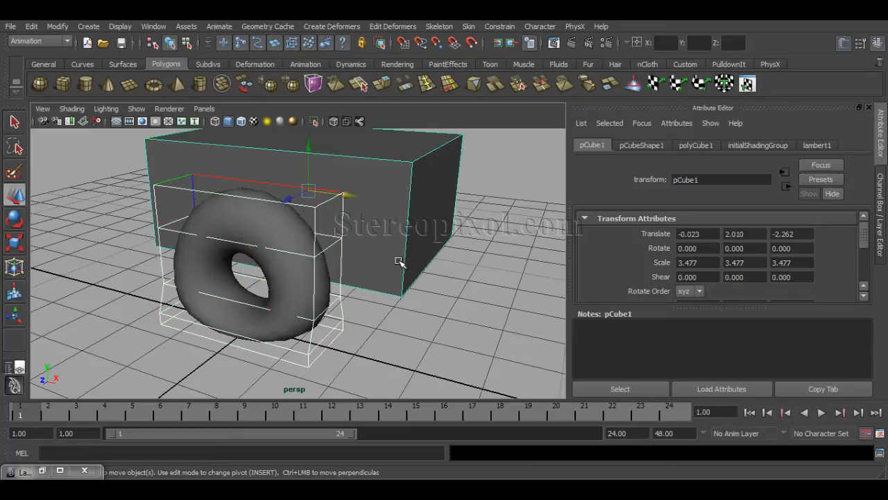
pyautogui.click(326, 235)
pyautogui.click(371, 220)
pyautogui.scroll(-5, 299, 238)
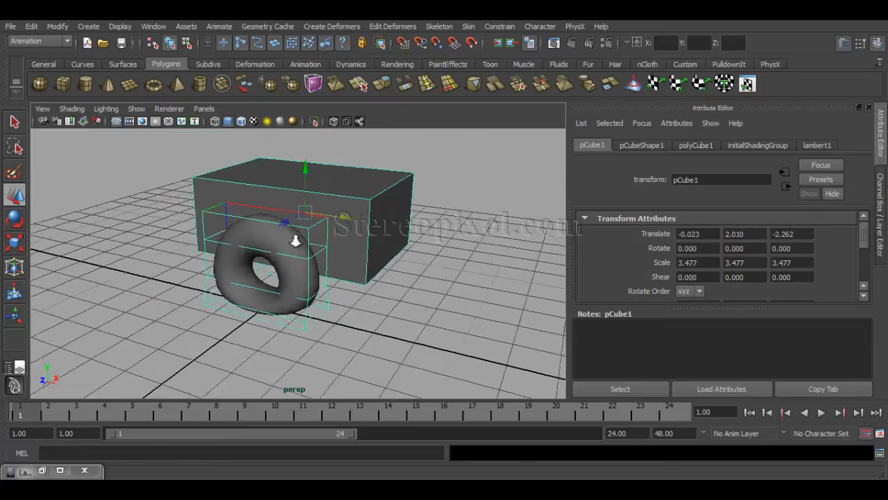
pyautogui.moveTo(338, 224); pyautogui.dragTo(168, 130)
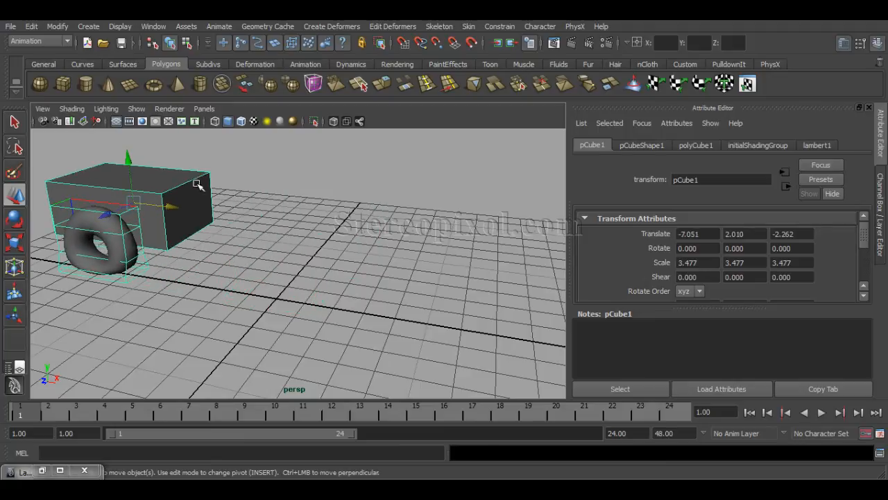
pyautogui.keyDown('alt'); pyautogui.moveTo(199, 184); pyautogui.dragTo(287, 216); pyautogui.keyUp('alt')
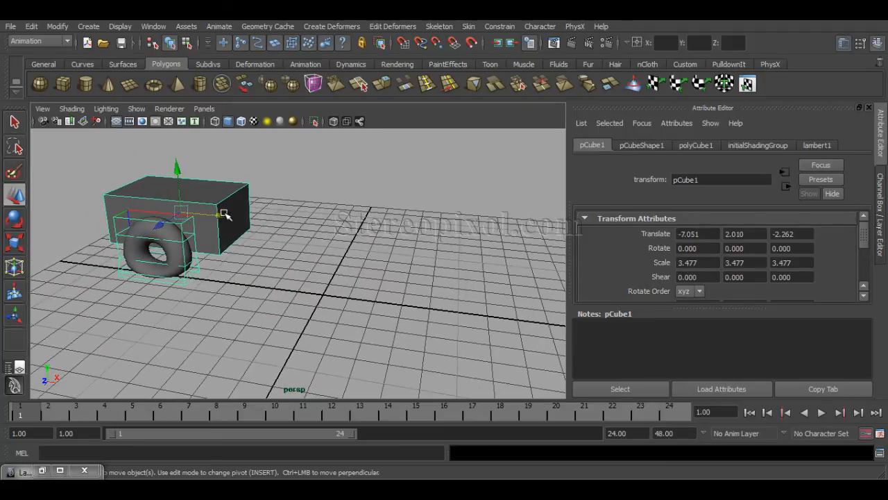
pyautogui.moveTo(224, 214); pyautogui.dragTo(199, 216)
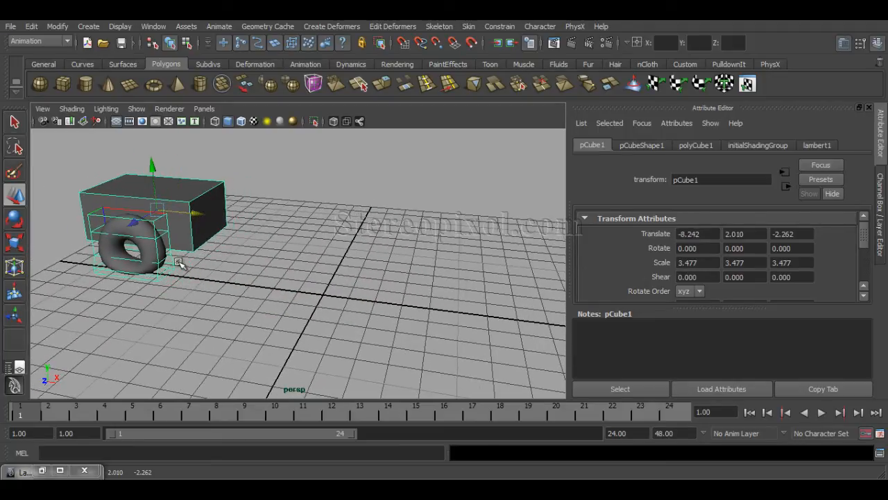
pyautogui.press('s')
pyautogui.click(241, 122)
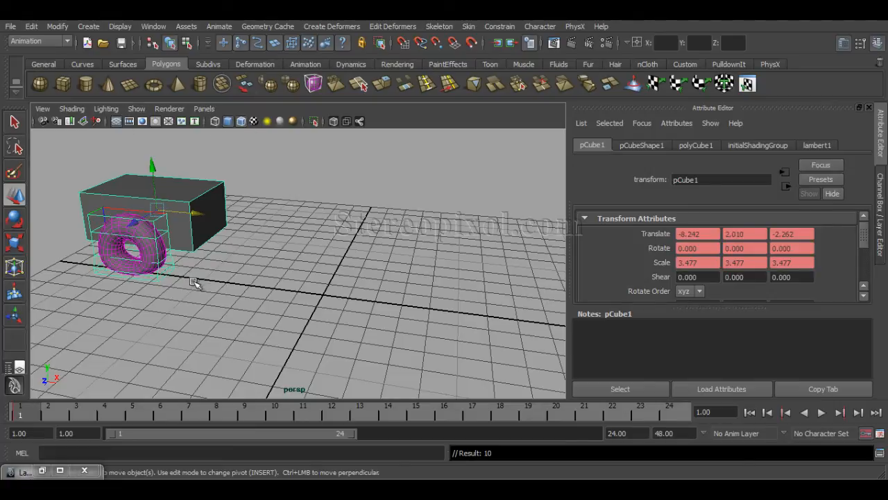
# Step: At frame 24, move the lattice and block along X until the block is at 3.978, key both, and preview the motion from frame 1
pyautogui.keyDown('alt'); pyautogui.moveTo(194, 282); pyautogui.dragTo(281, 283, button='right'); pyautogui.keyUp('alt')
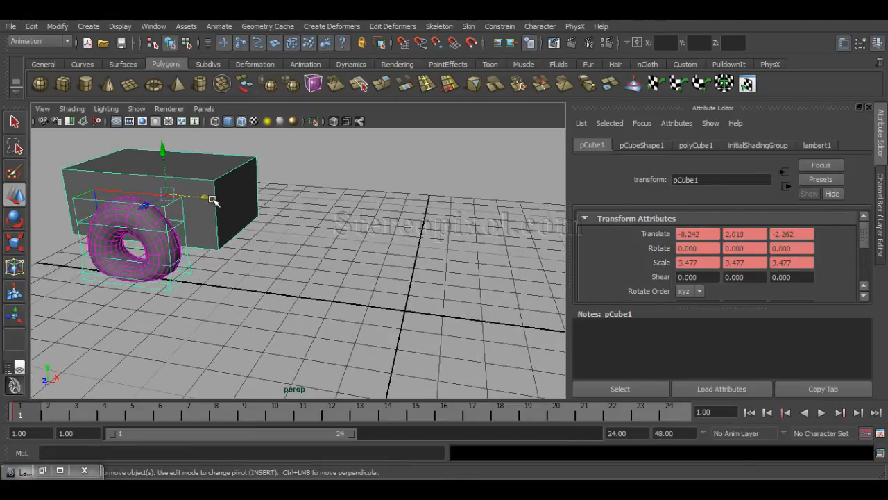
pyautogui.click(669, 410)
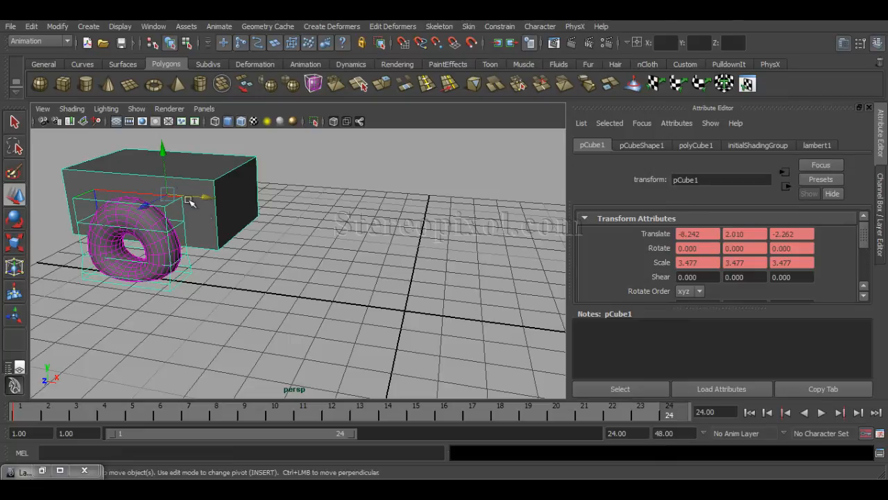
pyautogui.moveTo(206, 197); pyautogui.dragTo(617, 230)
pyautogui.press('s')
pyautogui.keyDown('alt'); pyautogui.moveTo(369, 303); pyautogui.dragTo(267, 284, button='middle'); pyautogui.keyUp('alt')
pyautogui.scroll(-3, 270, 287)
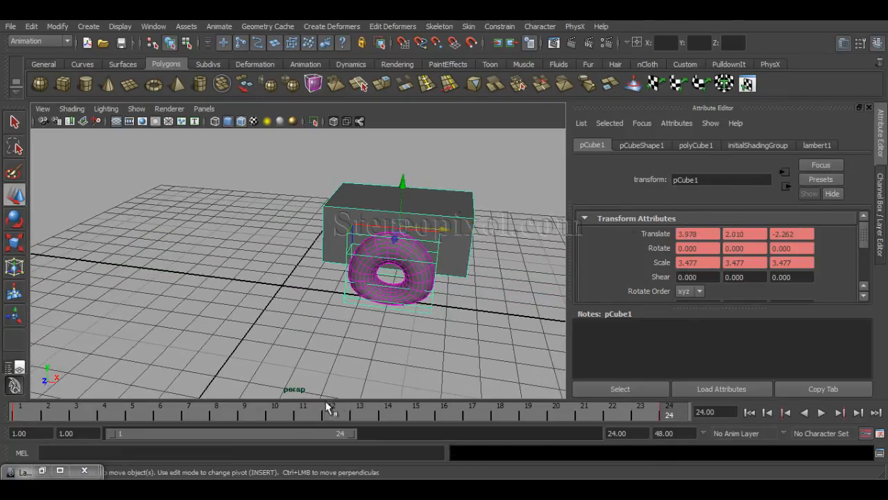
pyautogui.hotkey('alt', 'v')
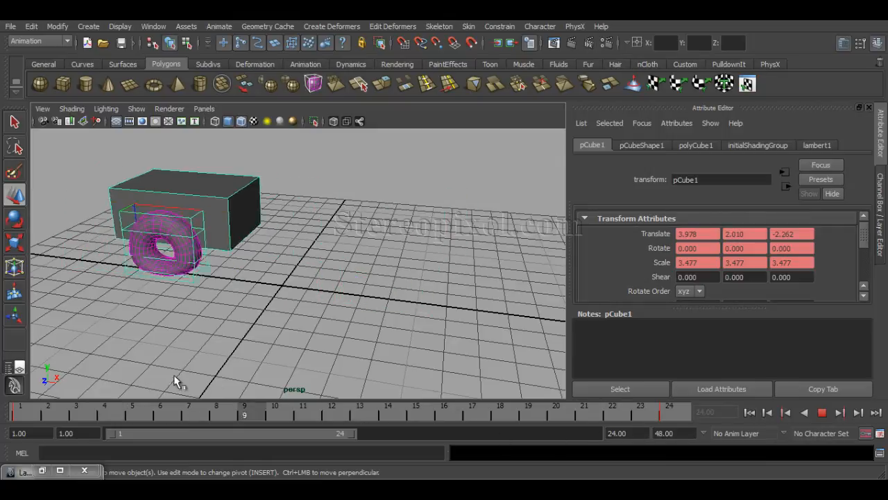
pyautogui.moveTo(174, 376); pyautogui.dragTo(15, 443)
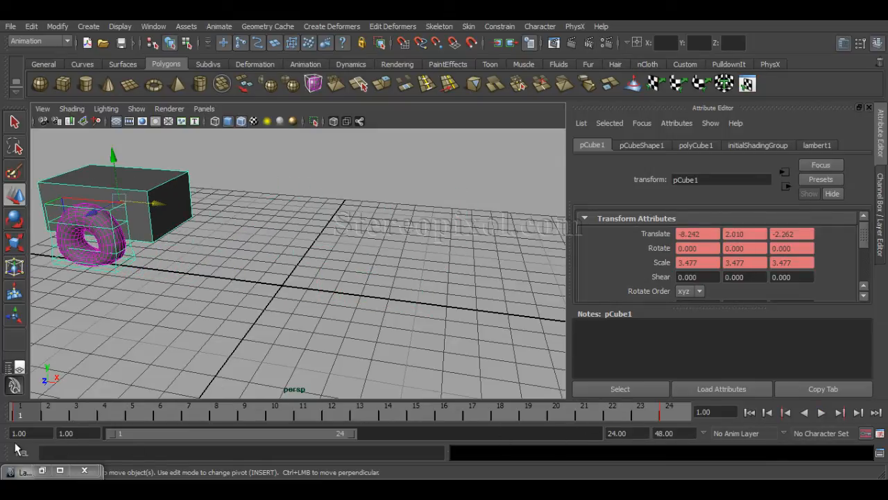
# Step: Select the torus wheel for rotation and key it at frame 1
pyautogui.keyDown('alt'); pyautogui.moveTo(231, 330); pyautogui.dragTo(364, 327, button='middle'); pyautogui.keyUp('alt')
pyautogui.scroll(3, 276, 320)
pyautogui.click(198, 248)
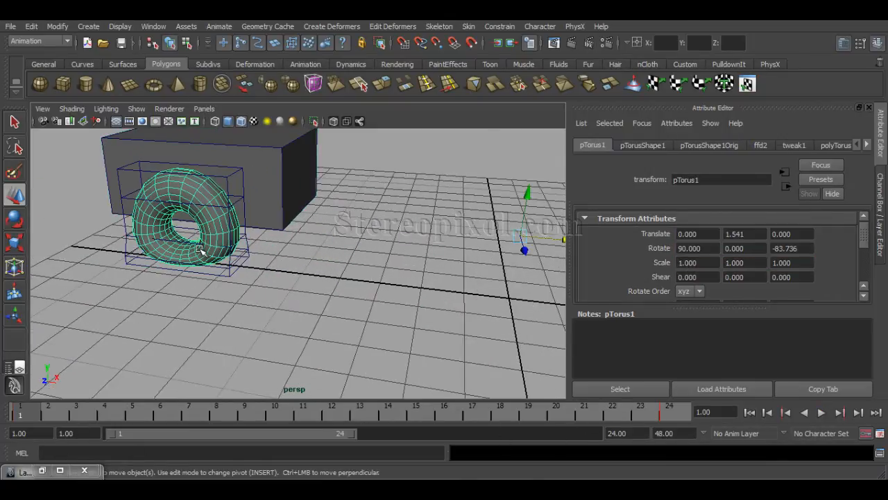
pyautogui.press('e')
pyautogui.keyDown('alt'); pyautogui.moveTo(394, 296); pyautogui.dragTo(324, 301, button='right'); pyautogui.keyUp('alt')
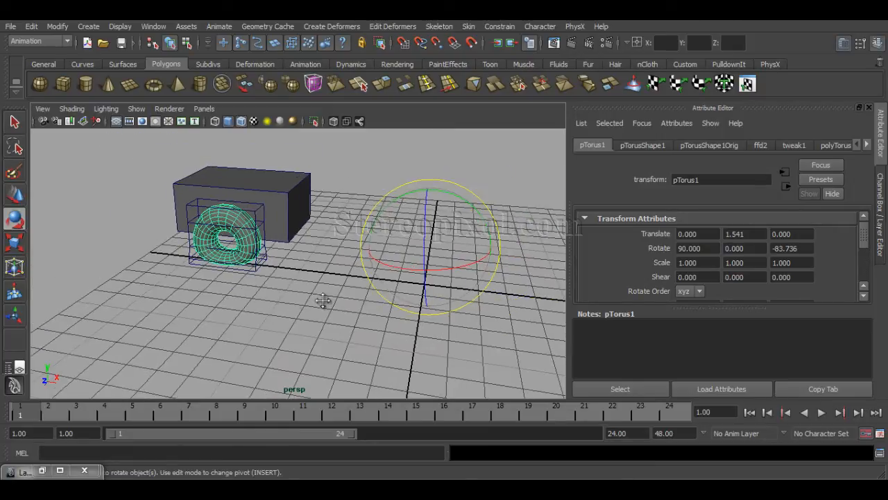
pyautogui.keyDown('alt'); pyautogui.moveTo(324, 301); pyautogui.dragTo(257, 310, button='middle'); pyautogui.keyUp('alt')
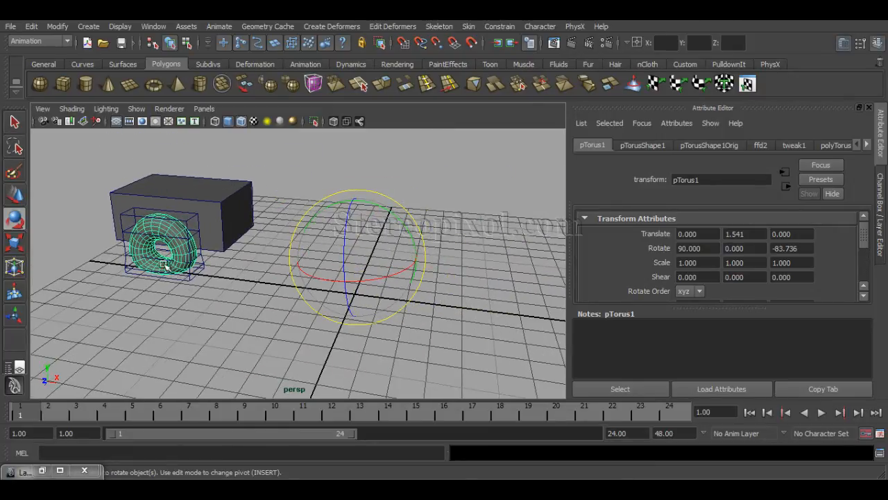
pyautogui.press('s')
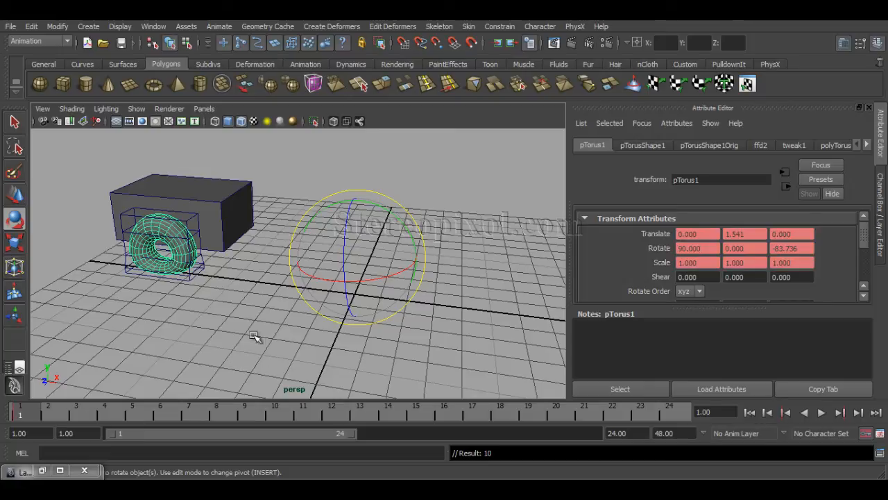
# Step: At frame 24, rotate the torus to about -280.394 in Z, key it, and scrub back to frame 1
pyautogui.click(671, 413)
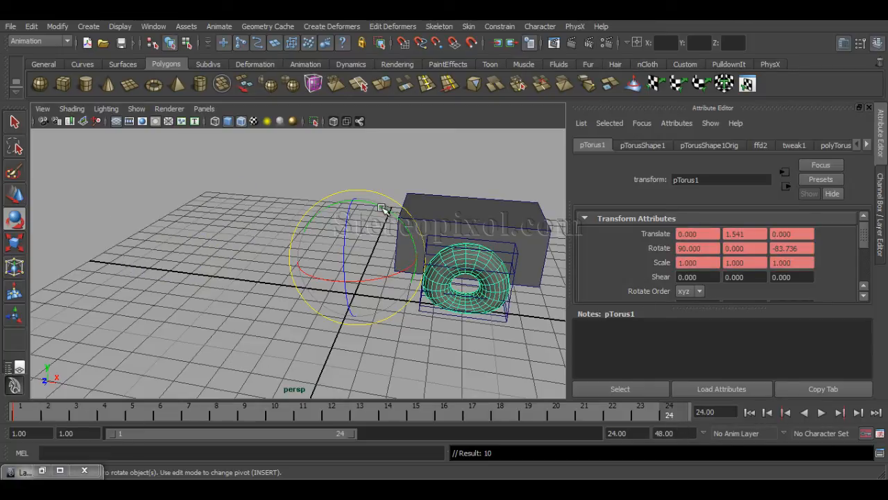
pyautogui.moveTo(381, 209); pyautogui.dragTo(426, 308)
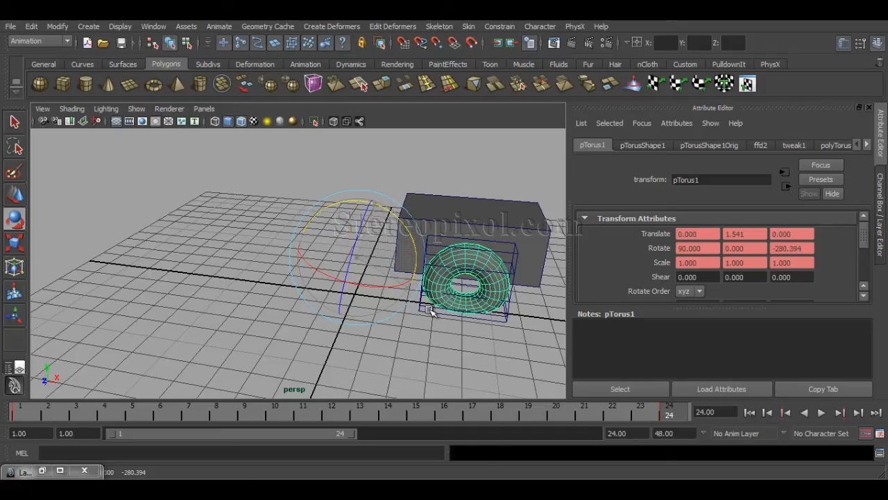
pyautogui.moveTo(679, 411); pyautogui.dragTo(21, 420)
# Step: Switch the torus wheel to vertex component mode and view it from the side
pyautogui.keyDown('alt'); pyautogui.moveTo(192, 297); pyautogui.dragTo(281, 300, button='middle'); pyautogui.keyUp('alt')
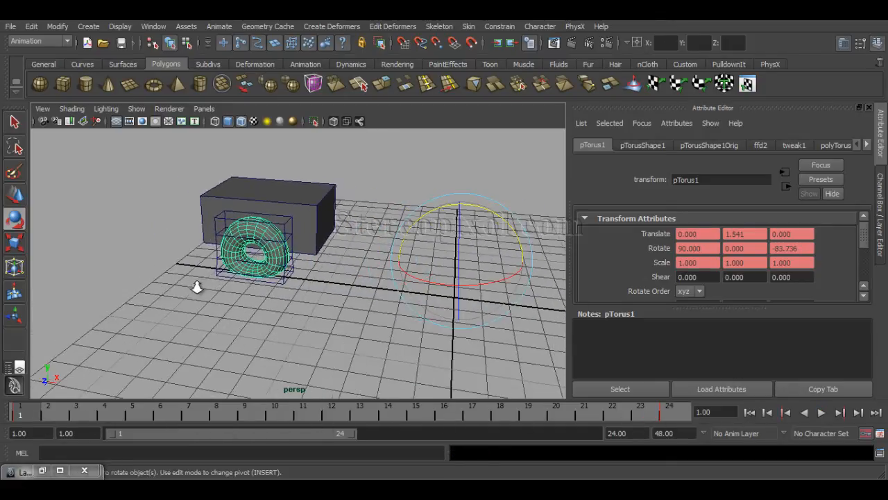
pyautogui.keyDown('alt'); pyautogui.moveTo(197, 287); pyautogui.dragTo(367, 341, button='right'); pyautogui.keyUp('alt')
pyautogui.click(288, 354)
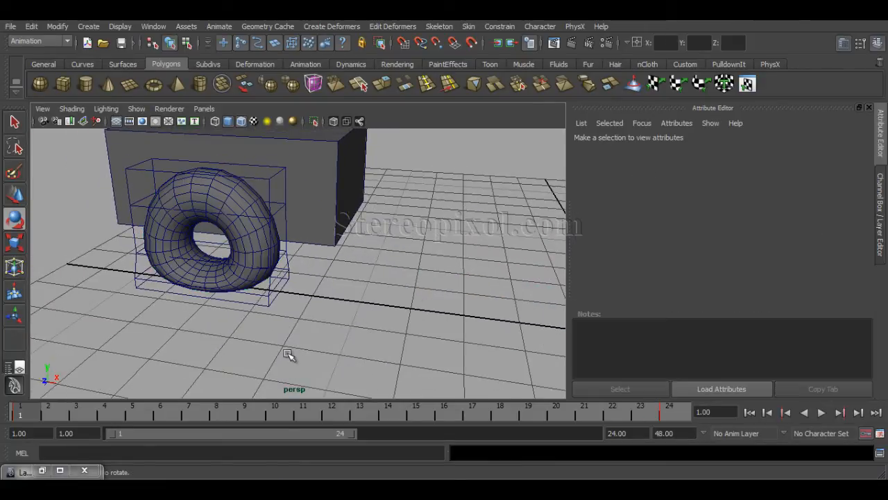
pyautogui.keyDown('alt'); pyautogui.moveTo(354, 333); pyautogui.dragTo(269, 262); pyautogui.keyUp('alt')
pyautogui.click(270, 254)
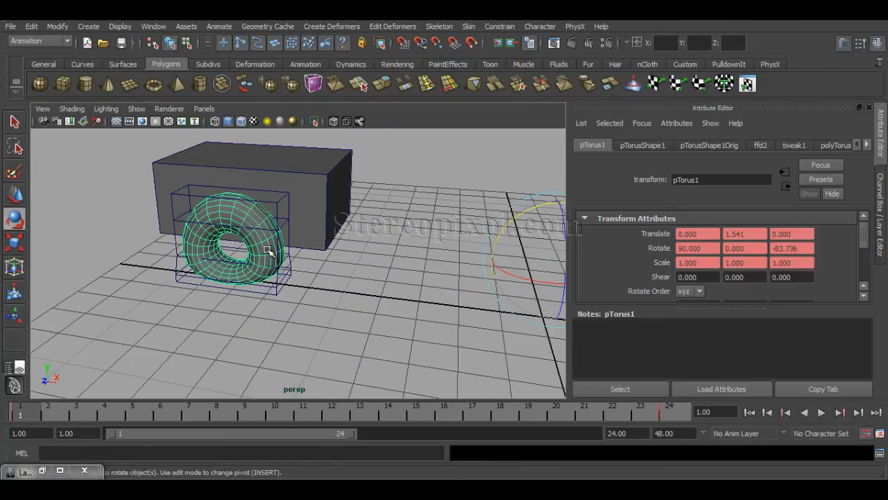
pyautogui.moveTo(268, 250); pyautogui.dragTo(213, 249, button='right')
pyautogui.keyDown('alt'); pyautogui.moveTo(268, 267); pyautogui.dragTo(310, 248); pyautogui.keyUp('alt')
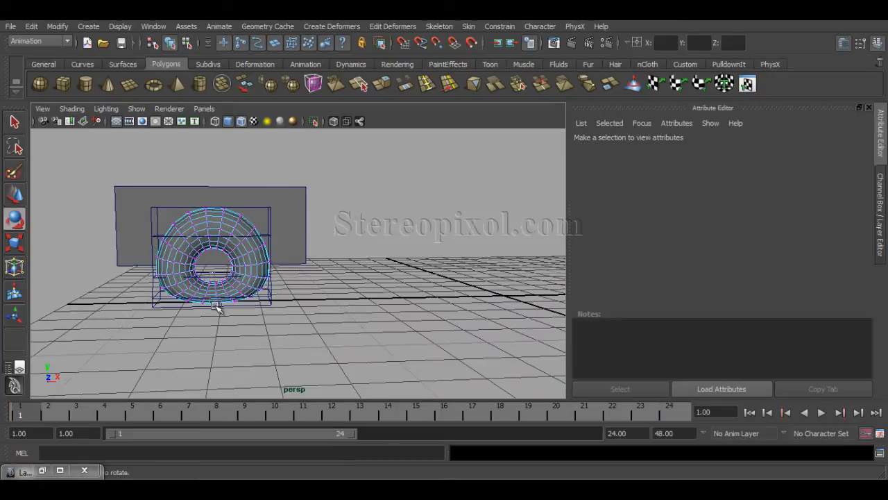
# Step: Select a column of vertices at the lower part of the wheel as a marker of its rotation
pyautogui.moveTo(218, 315); pyautogui.dragTo(218, 316)
pyautogui.keyDown('alt'); pyautogui.moveTo(392, 304); pyautogui.dragTo(321, 339); pyautogui.keyUp('alt')
pyautogui.keyDown('alt'); pyautogui.moveTo(321, 339); pyautogui.dragTo(410, 357, button='right'); pyautogui.keyUp('alt')
pyautogui.keyDown('alt'); pyautogui.moveTo(399, 347); pyautogui.dragTo(486, 309, button='middle'); pyautogui.keyUp('alt')
pyautogui.click(269, 338)
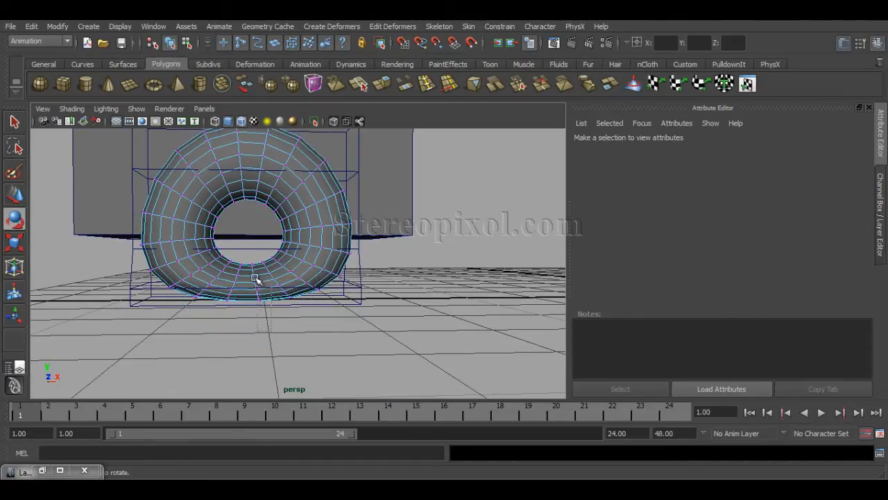
pyautogui.moveTo(242, 250); pyautogui.dragTo(248, 252)
# Step: Scrub from frame 1 to frame 19 to check how the selected vertices travel as the wheel rolls
pyautogui.keyDown('alt'); pyautogui.moveTo(381, 294); pyautogui.dragTo(425, 314); pyautogui.keyUp('alt')
pyautogui.keyDown('alt'); pyautogui.moveTo(425, 314); pyautogui.dragTo(281, 323, button='right'); pyautogui.keyUp('alt')
pyautogui.keyDown('alt'); pyautogui.moveTo(294, 311); pyautogui.dragTo(188, 295, button='middle'); pyautogui.keyUp('alt')
pyautogui.keyDown('alt'); pyautogui.moveTo(263, 284); pyautogui.dragTo(213, 274, button='right'); pyautogui.keyUp('alt')
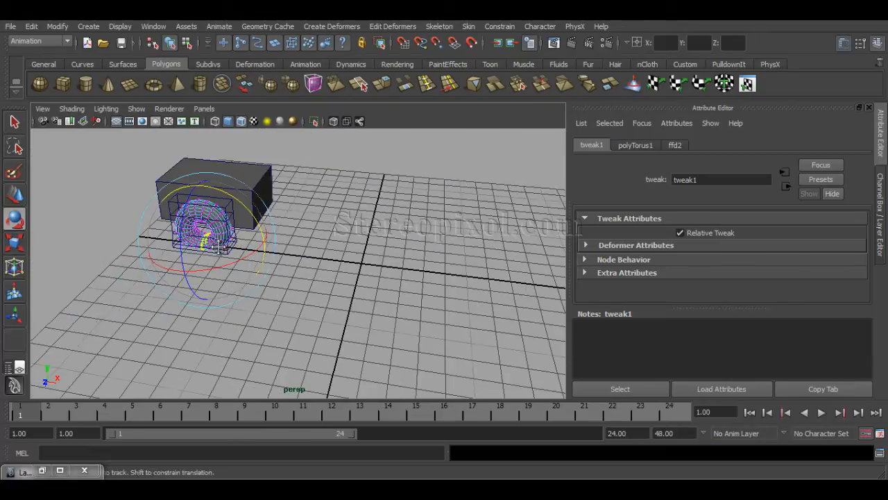
pyautogui.keyDown('alt'); pyautogui.moveTo(212, 273); pyautogui.dragTo(220, 288, button='middle'); pyautogui.keyUp('alt')
pyautogui.keyDown('alt'); pyautogui.moveTo(236, 288); pyautogui.dragTo(361, 300, button='right'); pyautogui.keyUp('alt')
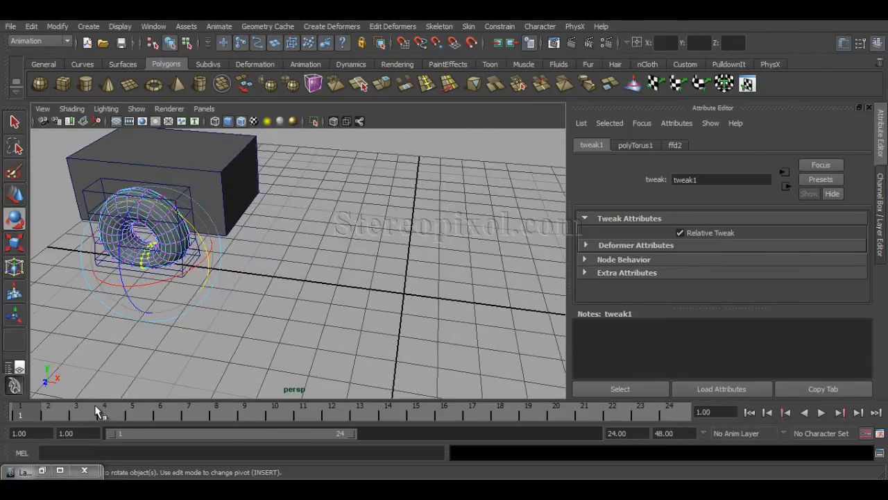
pyautogui.moveTo(38, 420); pyautogui.dragTo(538, 397)
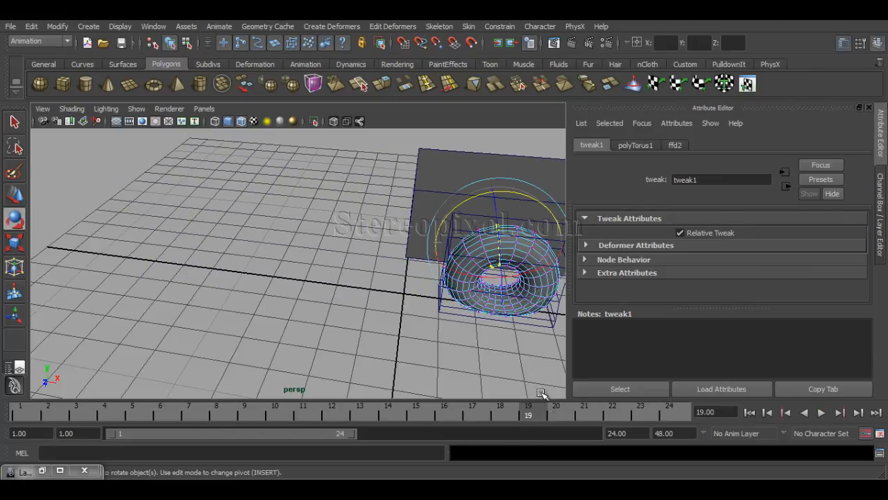
# Step: Play the animation, stop at frame 20, and examine the rolling wheel's flattened underside inside the lattice from several angles
pyautogui.keyDown('alt'); pyautogui.moveTo(522, 337); pyautogui.dragTo(401, 334, button='middle'); pyautogui.keyUp('alt')
pyautogui.keyDown('alt'); pyautogui.moveTo(429, 324); pyautogui.dragTo(395, 329); pyautogui.keyUp('alt')
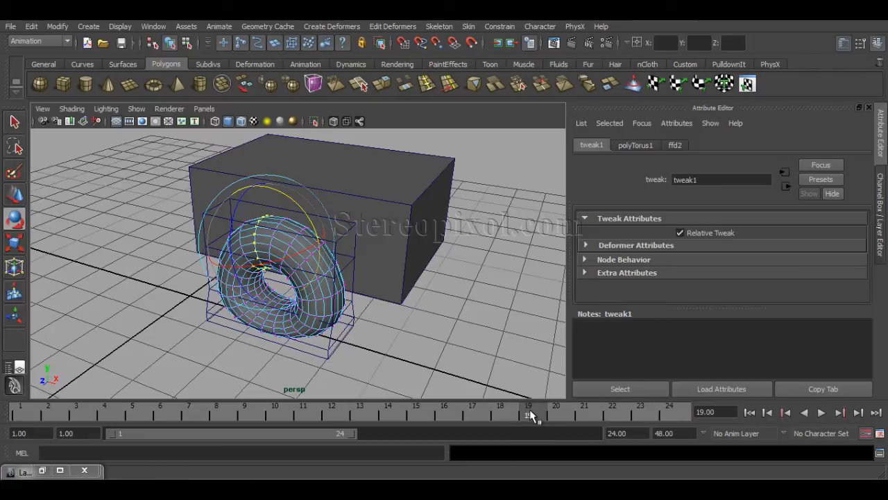
pyautogui.hotkey('alt', 'v')
pyautogui.keyDown('alt'); pyautogui.moveTo(257, 263); pyautogui.dragTo(311, 273); pyautogui.keyUp('alt')
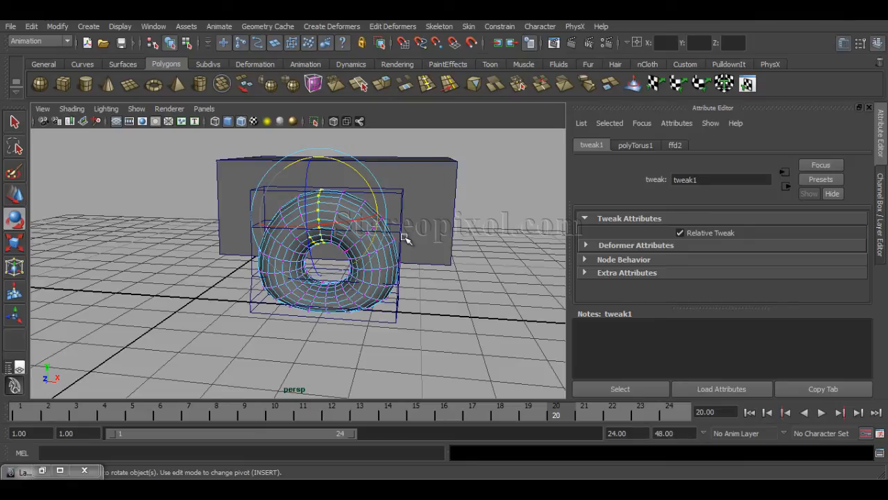
pyautogui.keyDown('alt'); pyautogui.moveTo(397, 269); pyautogui.dragTo(429, 290); pyautogui.keyUp('alt')
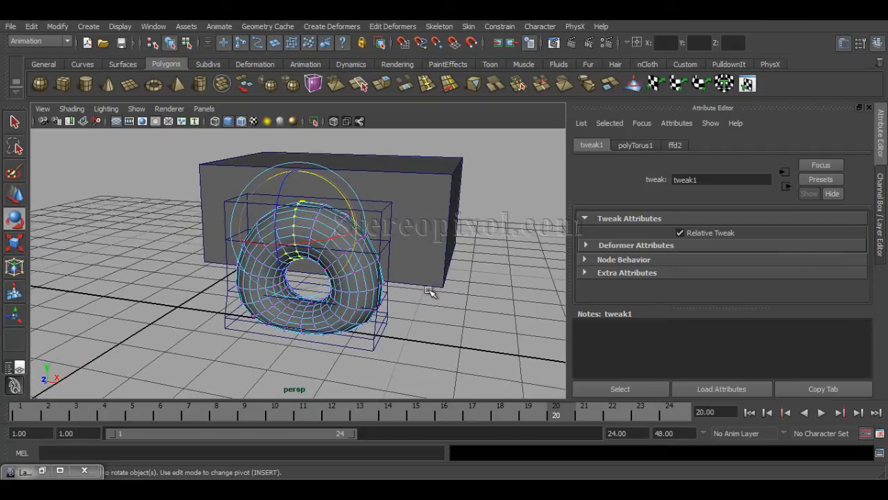